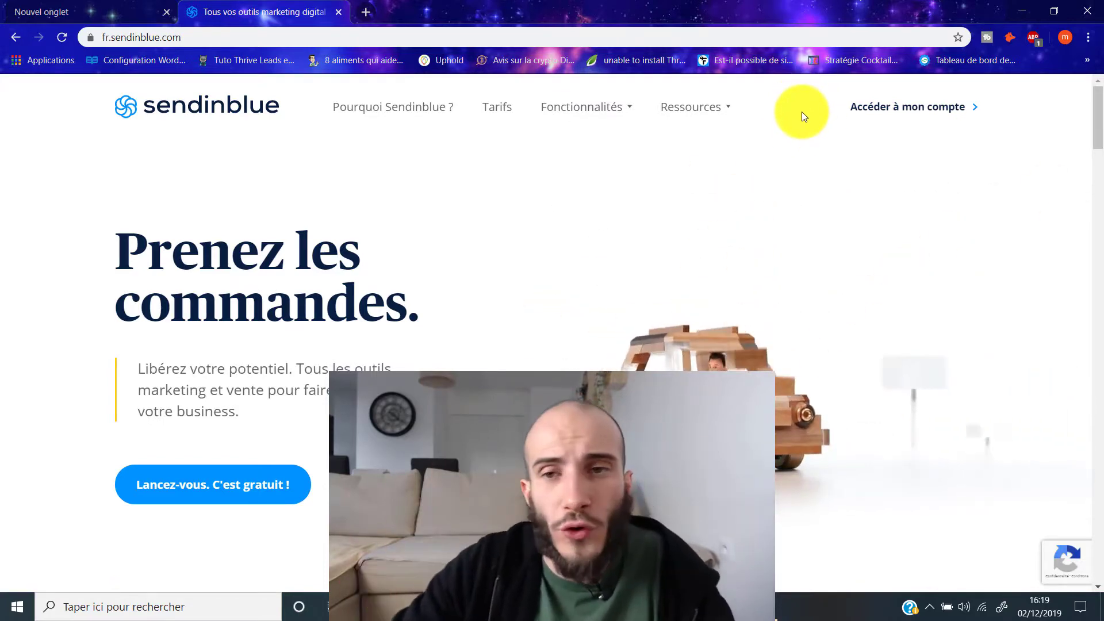
# Step: Open the Sendinblue account and review the applications offered on the applications and integrations page
pyautogui.click(914, 106)
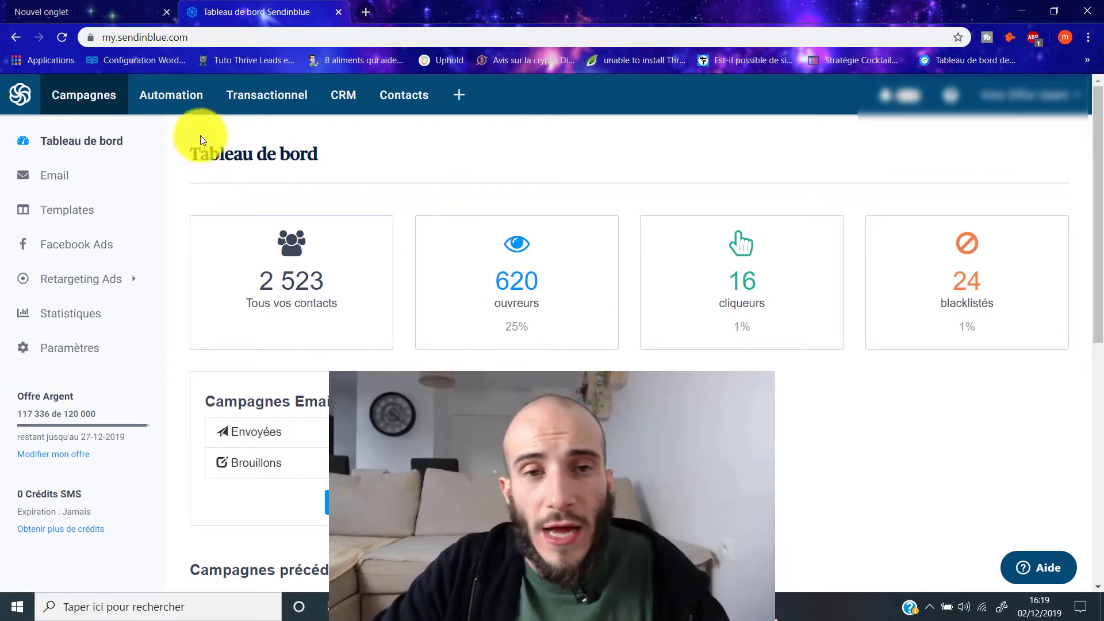
pyautogui.click(460, 99)
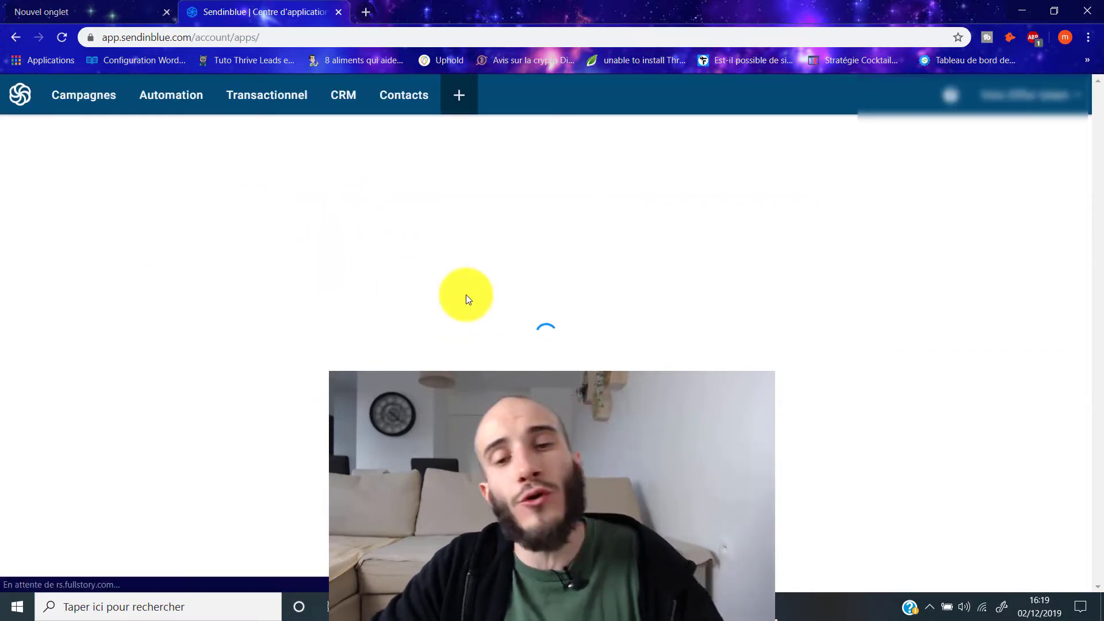
pyautogui.scroll(-3, 466, 294)
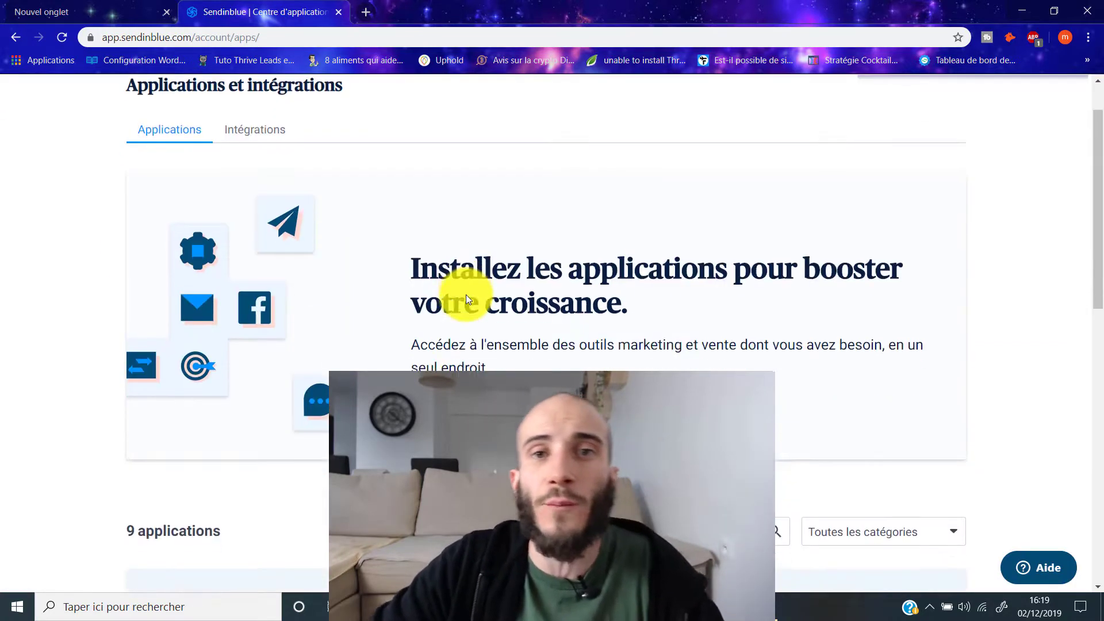
pyautogui.scroll(-3, 467, 295)
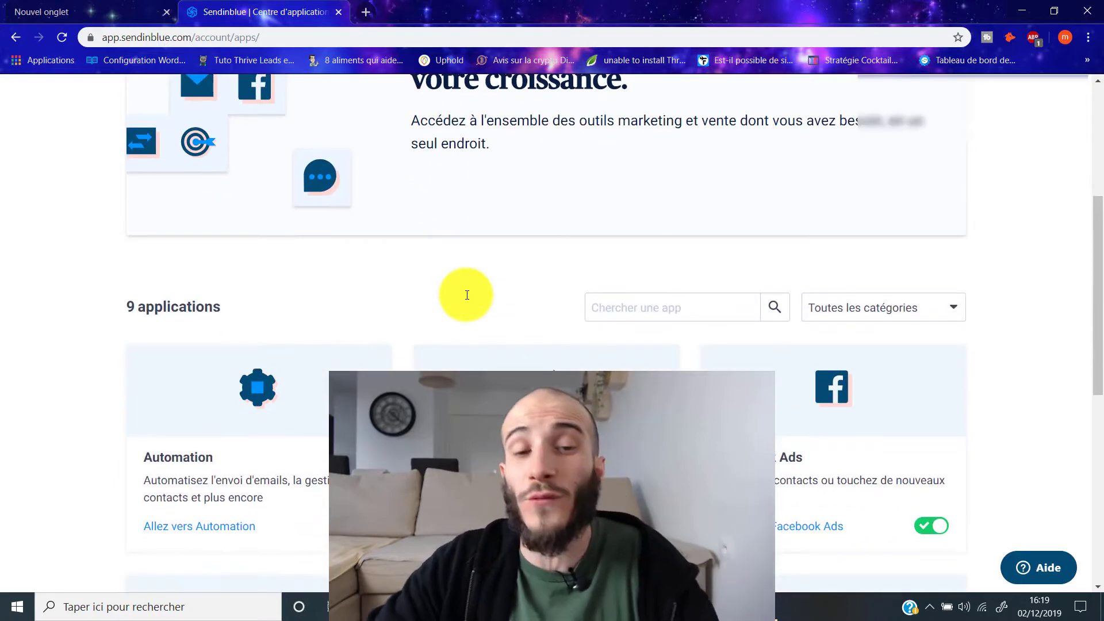
pyautogui.scroll(-3, 466, 295)
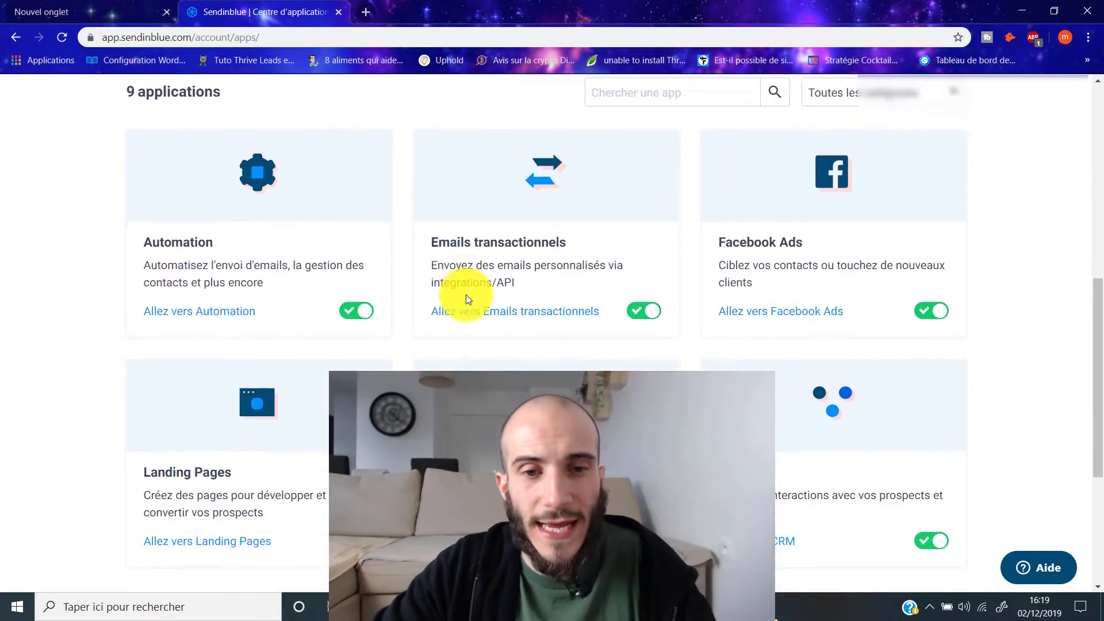
pyautogui.scroll(-4, 298, 318)
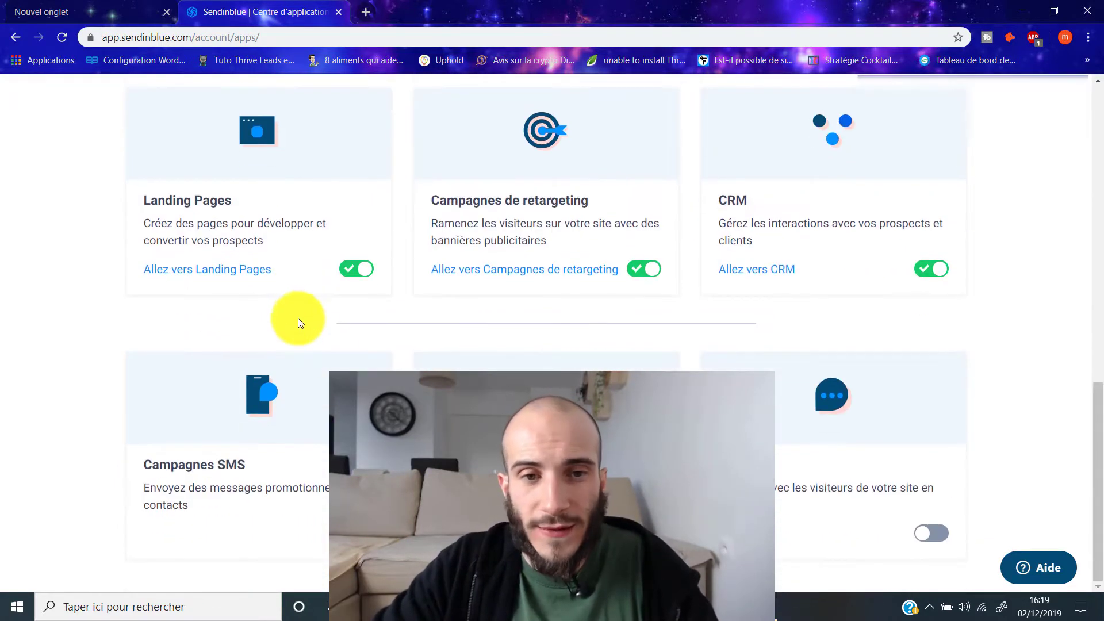
pyautogui.scroll(10, 298, 319)
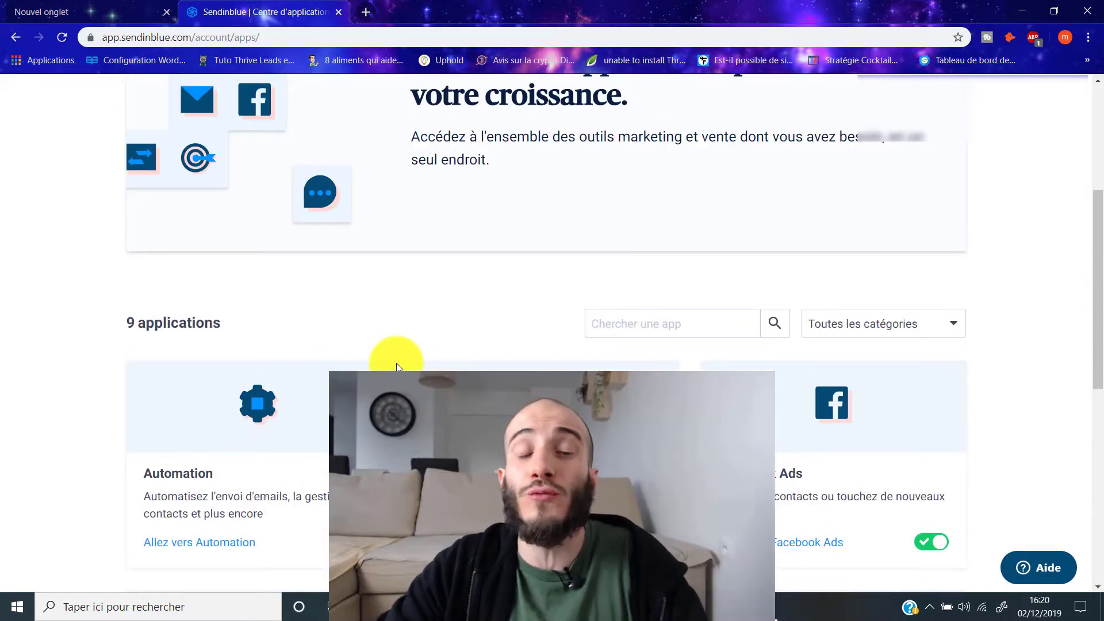
pyautogui.scroll(-5, 379, 360)
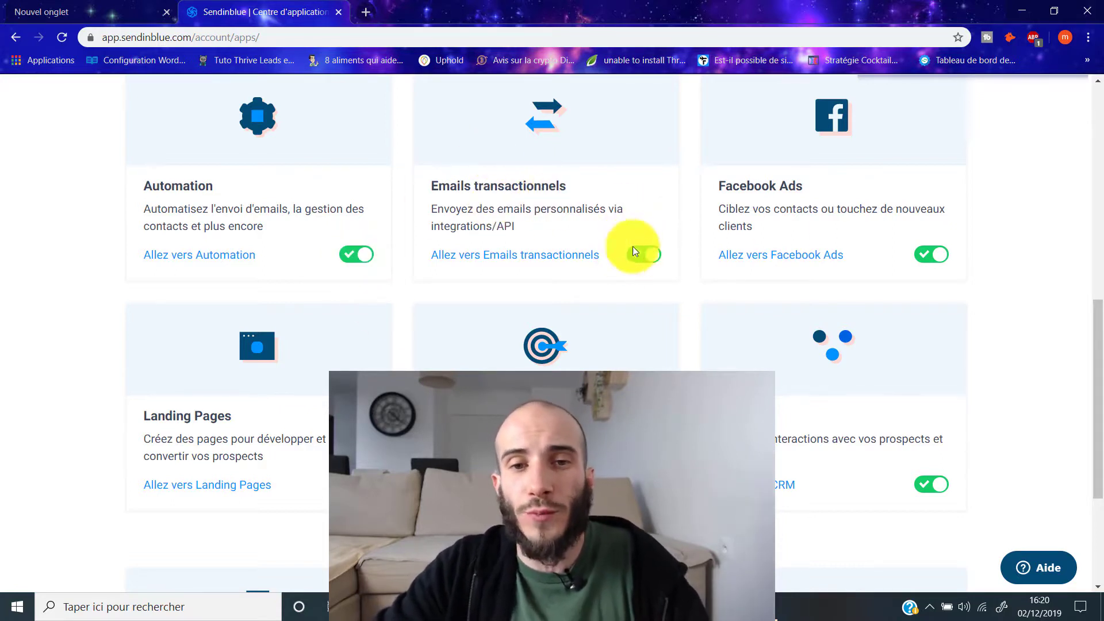
pyautogui.scroll(9, 562, 334)
pyautogui.scroll(1, 552, 425)
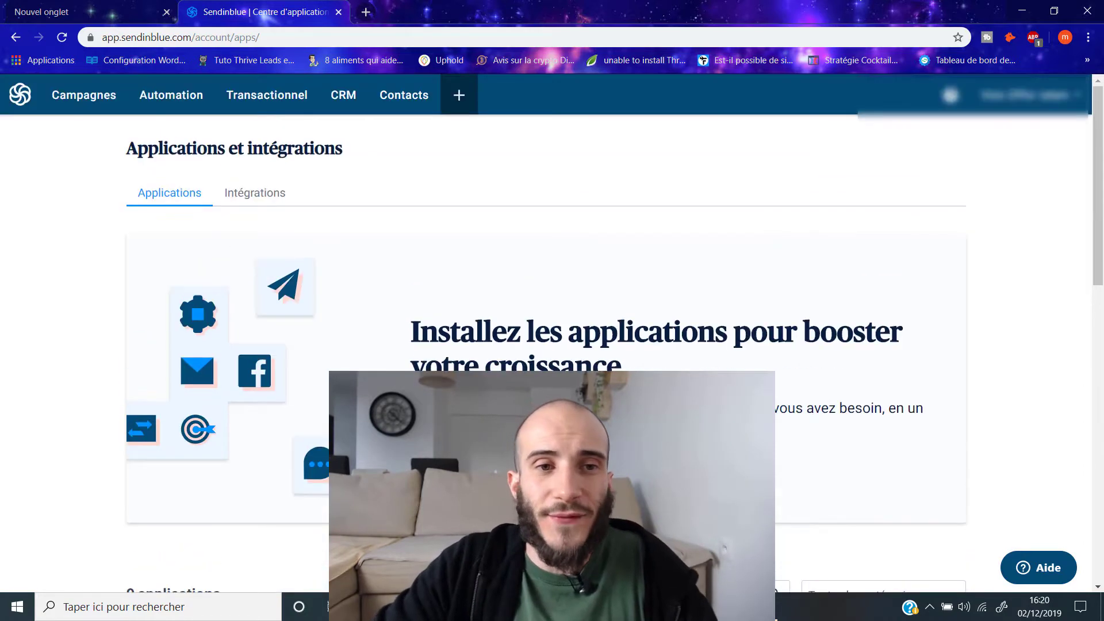
pyautogui.scroll(-1, 460, 230)
pyautogui.scroll(1, 345, 92)
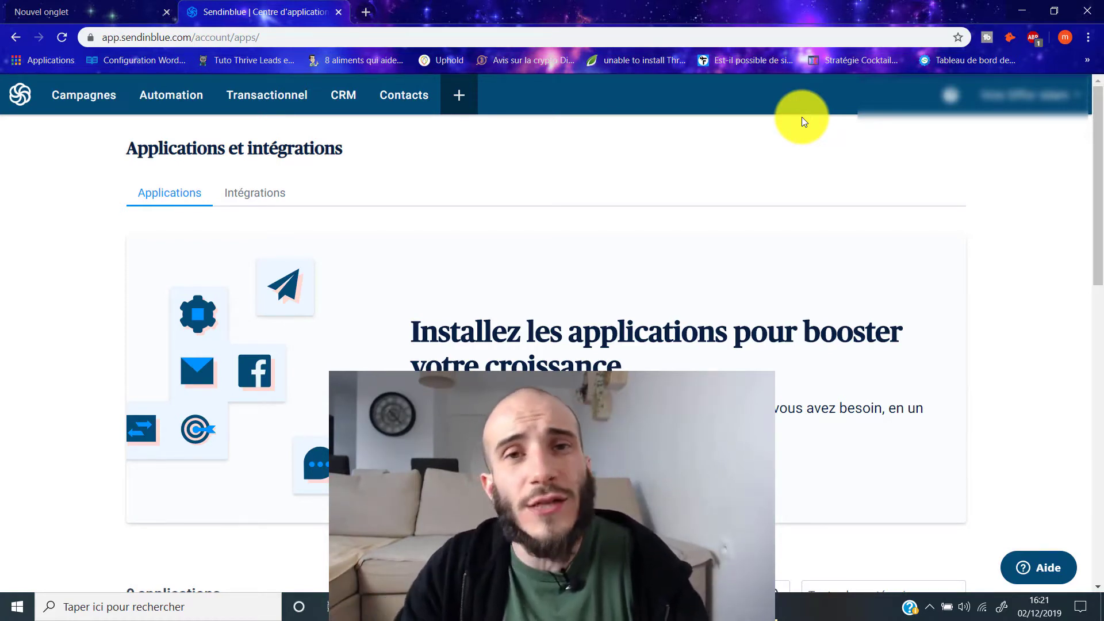
# Step: Open the account's Mon offre page and compare the Lite, Essentiel, Premium and Entreprise email plans and their monthly prices
pyautogui.click(1065, 99)
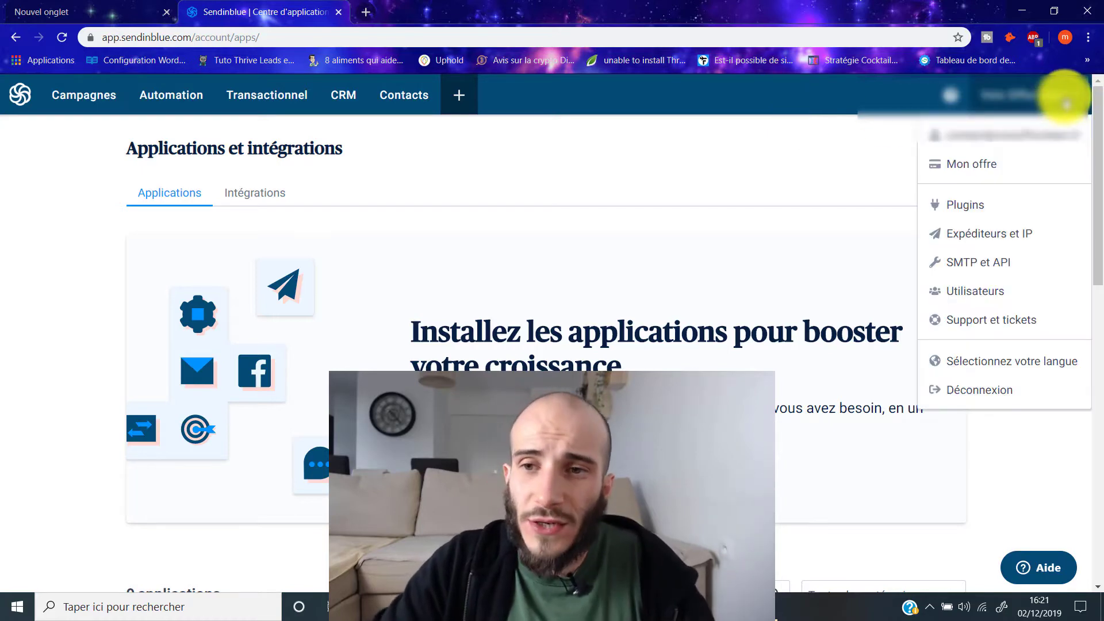
pyautogui.click(967, 166)
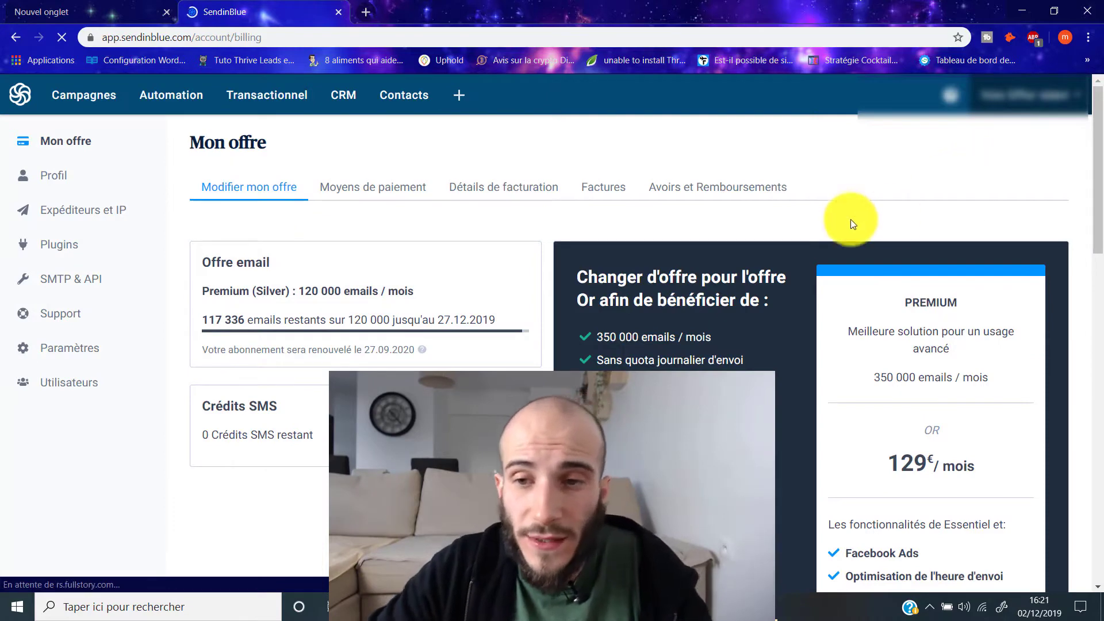
pyautogui.scroll(-14, 732, 201)
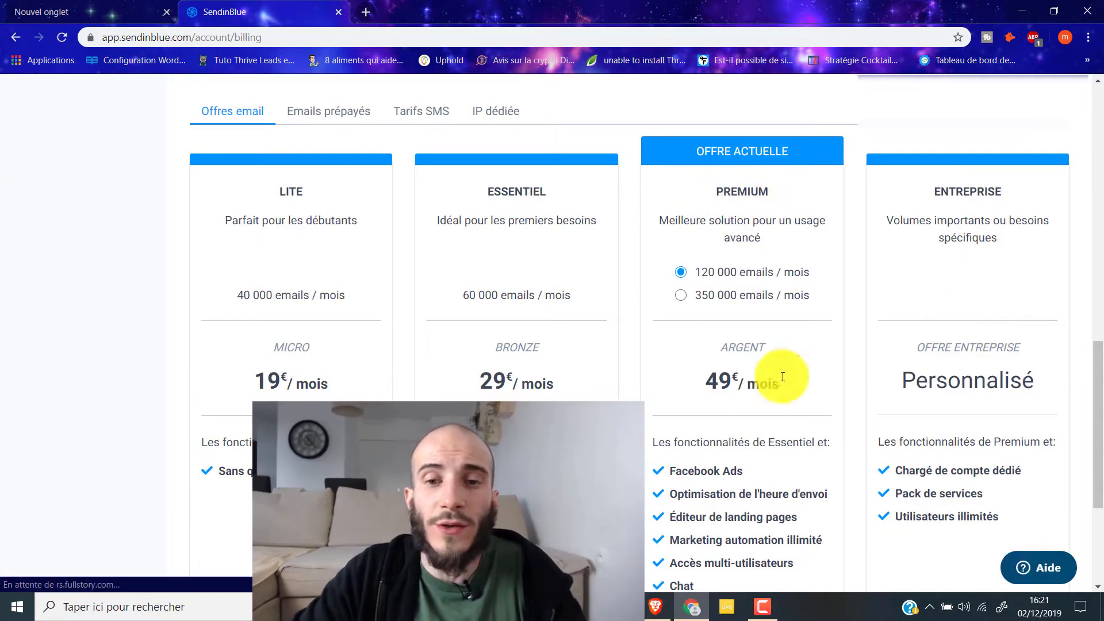
pyautogui.moveTo(708, 379); pyautogui.dragTo(778, 375)
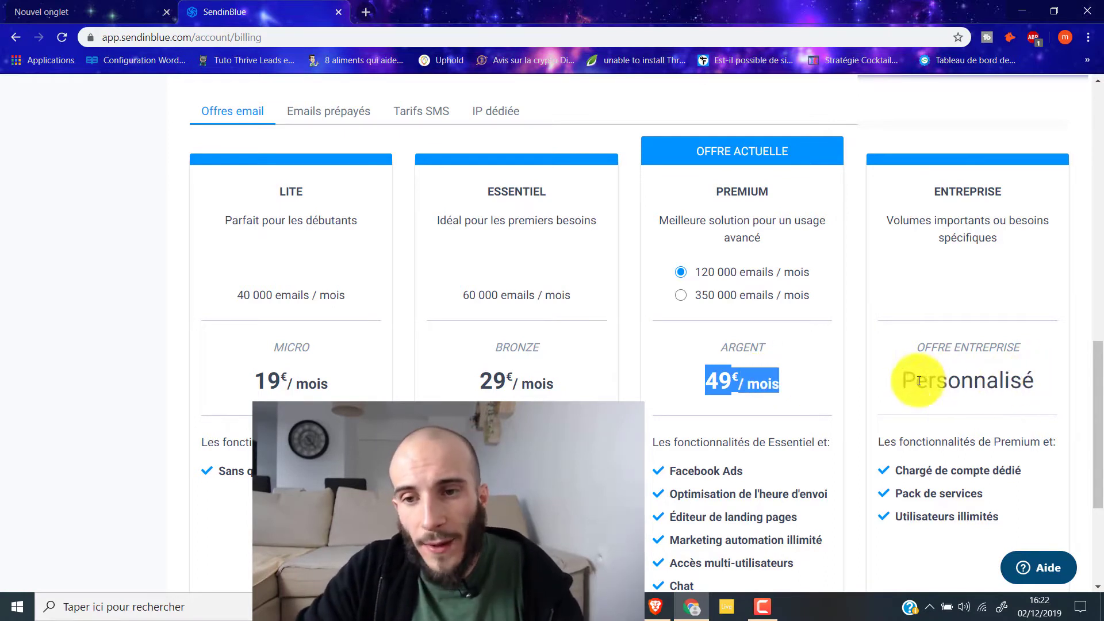
pyautogui.moveTo(912, 381); pyautogui.dragTo(1038, 381)
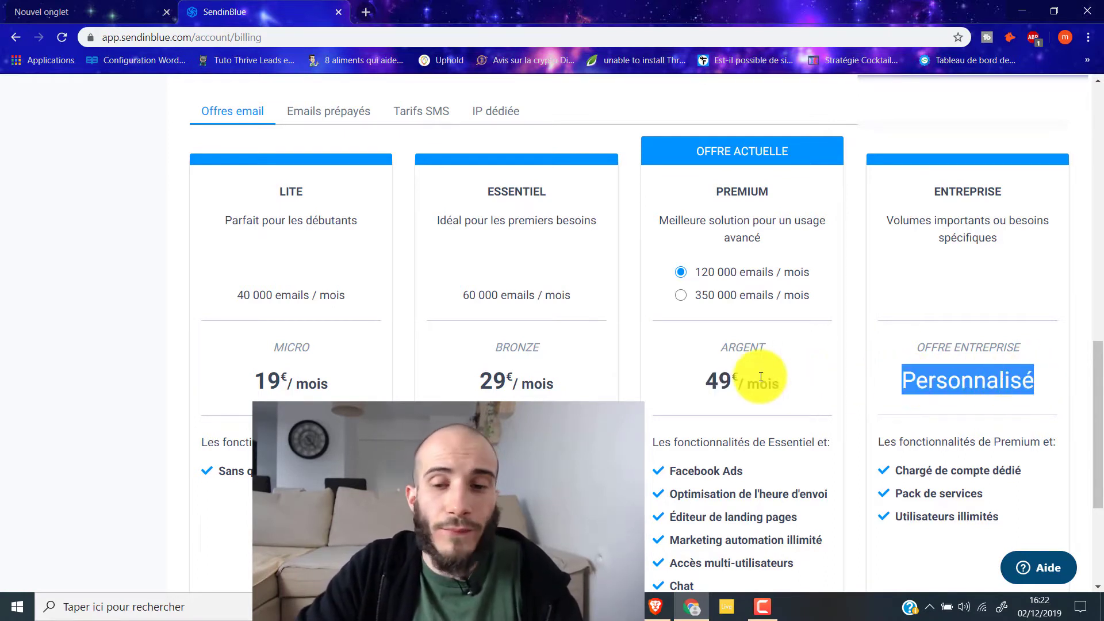
pyautogui.click(706, 381)
pyautogui.moveTo(706, 382); pyautogui.dragTo(792, 384)
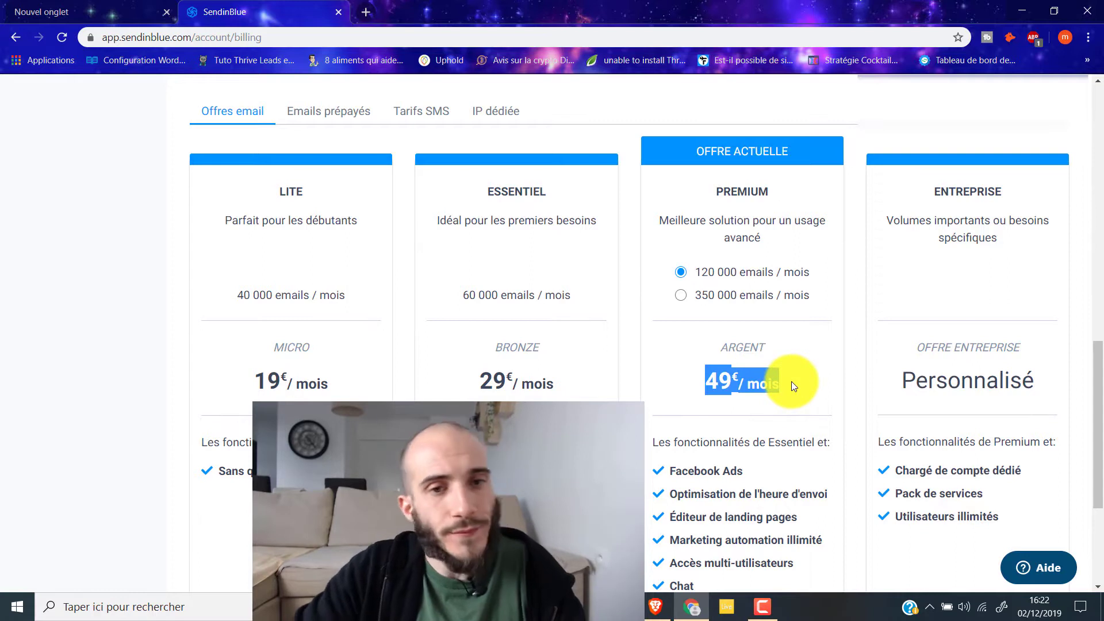
pyautogui.click(715, 191)
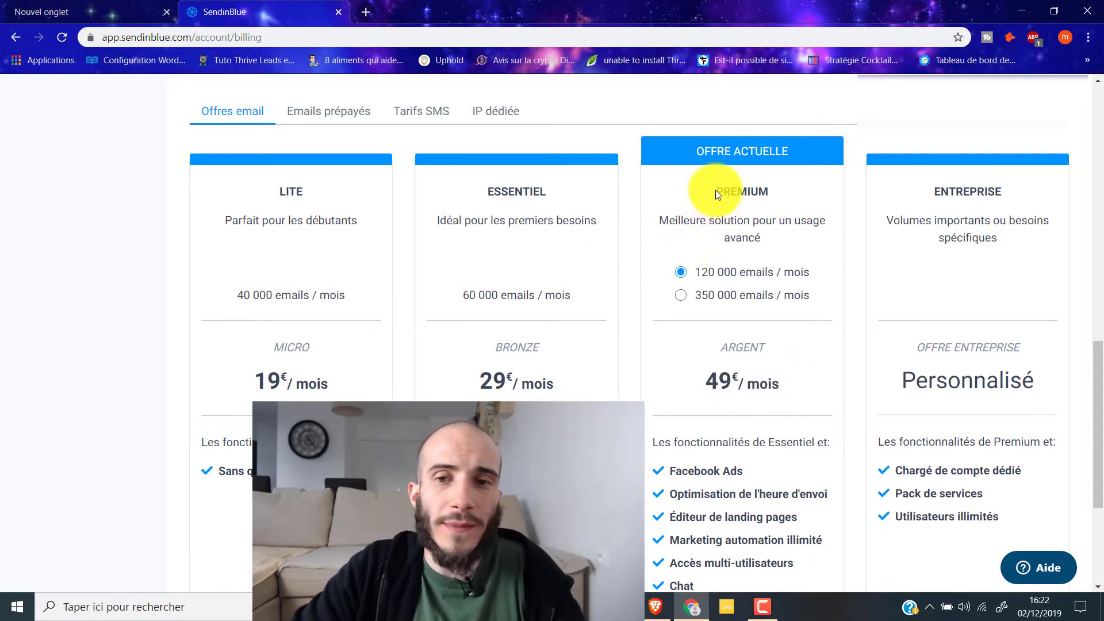
pyautogui.moveTo(716, 191); pyautogui.dragTo(774, 181)
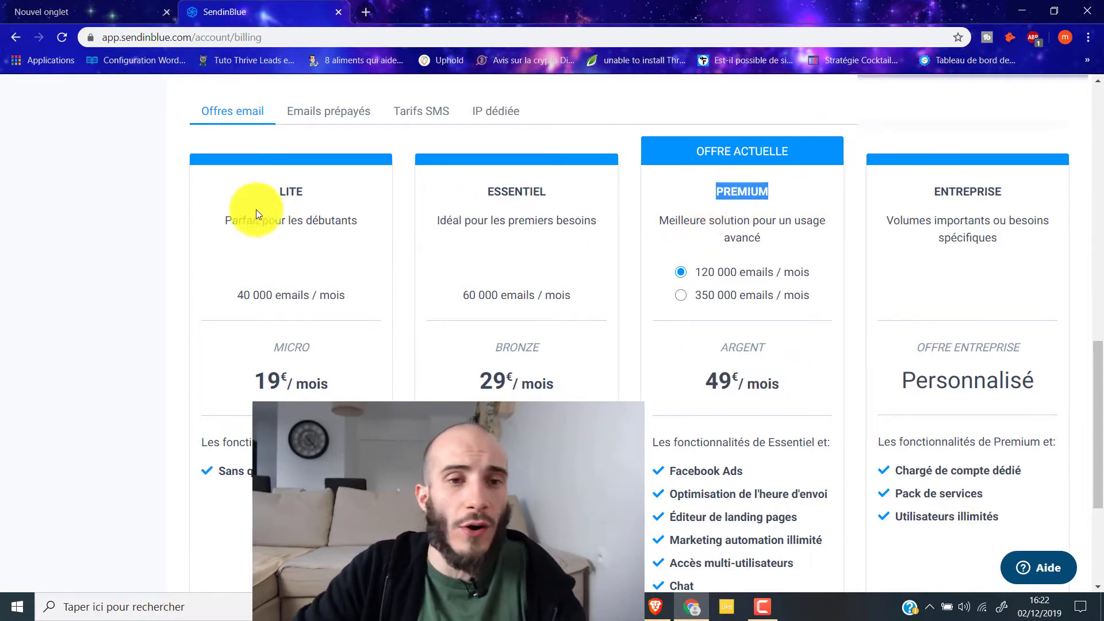
pyautogui.moveTo(271, 199); pyautogui.dragTo(296, 194)
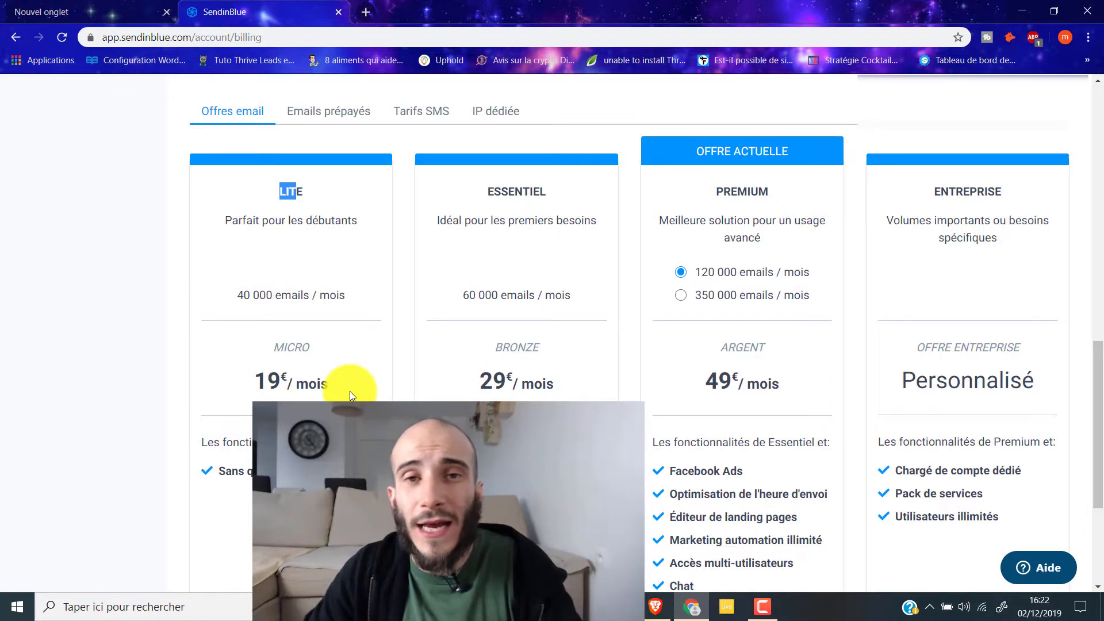
pyautogui.scroll(11, 351, 392)
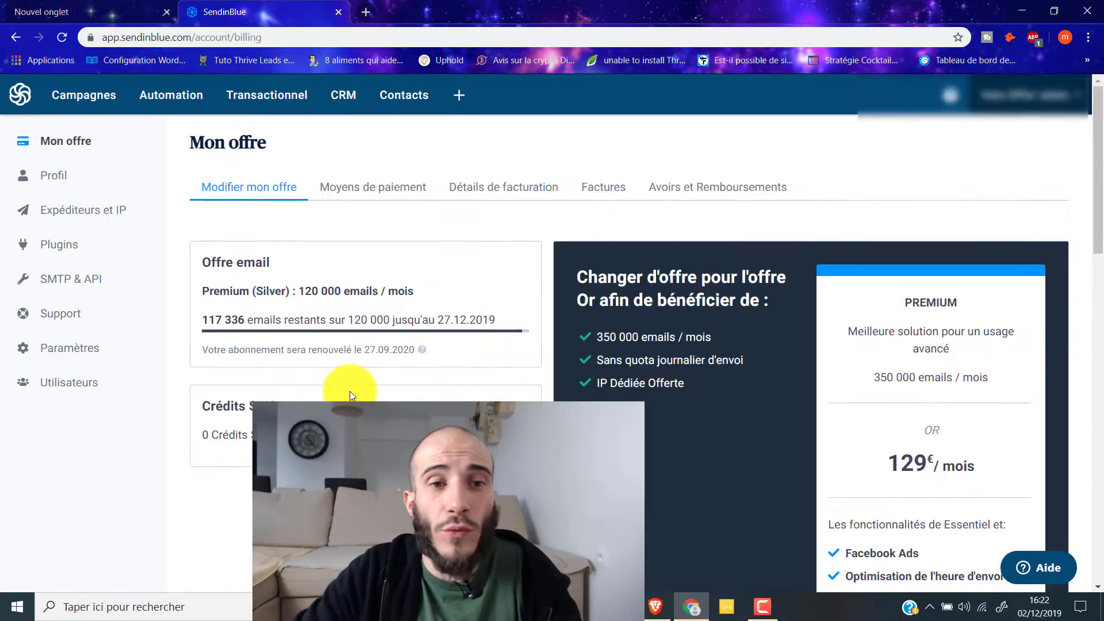
# Step: Examine the transactional email statistics, switching the delivery figures to counts and back to percentages
pyautogui.click(290, 101)
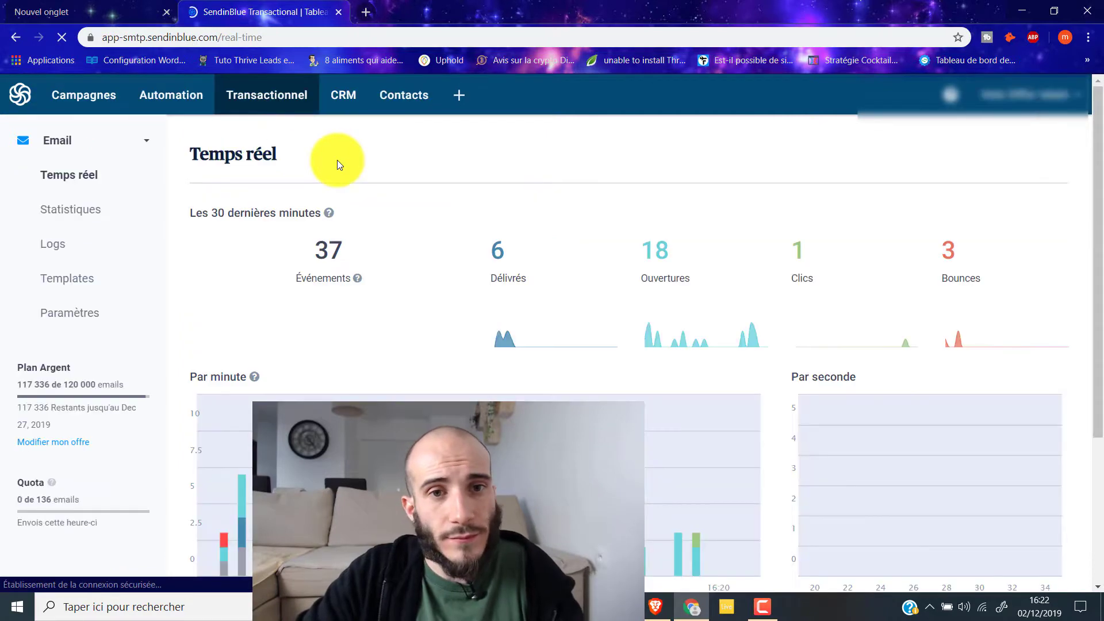
pyautogui.click(75, 210)
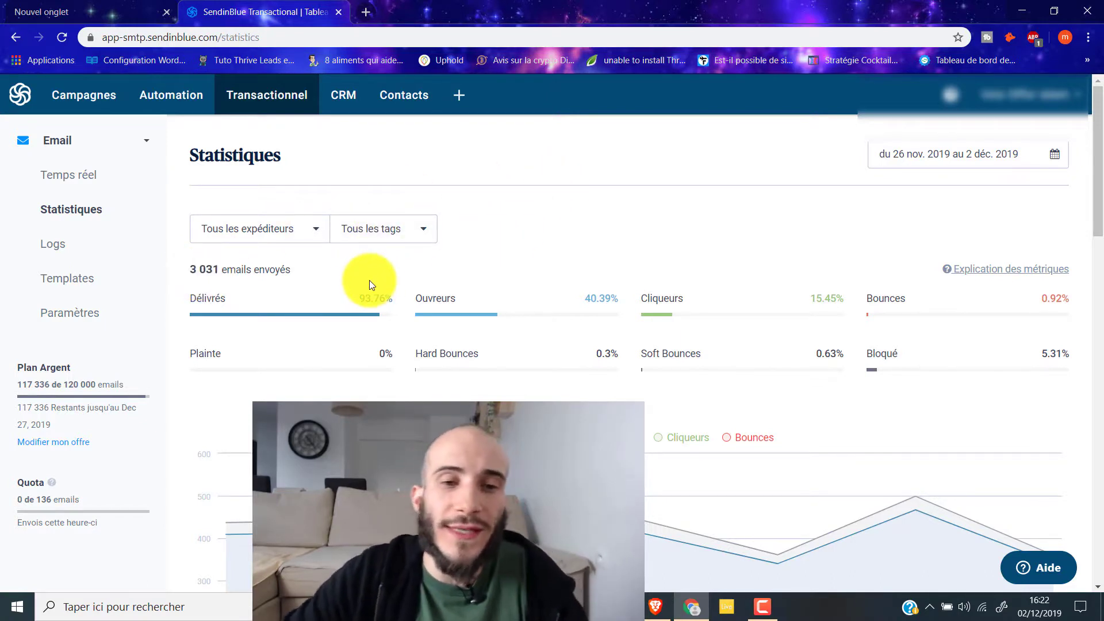
pyautogui.click(364, 298)
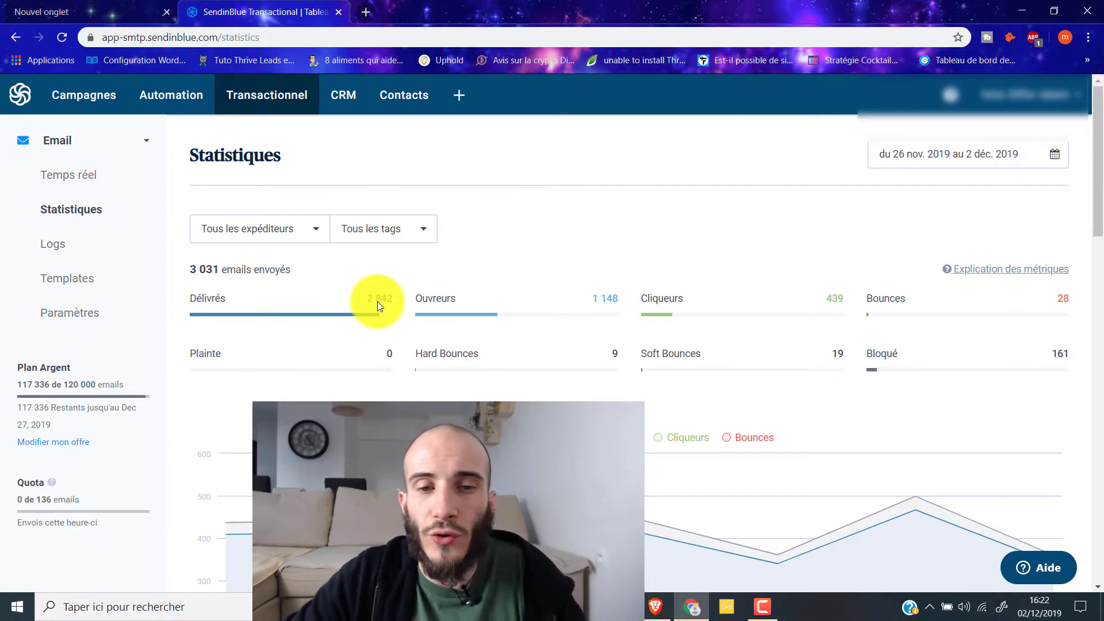
pyautogui.click(373, 301)
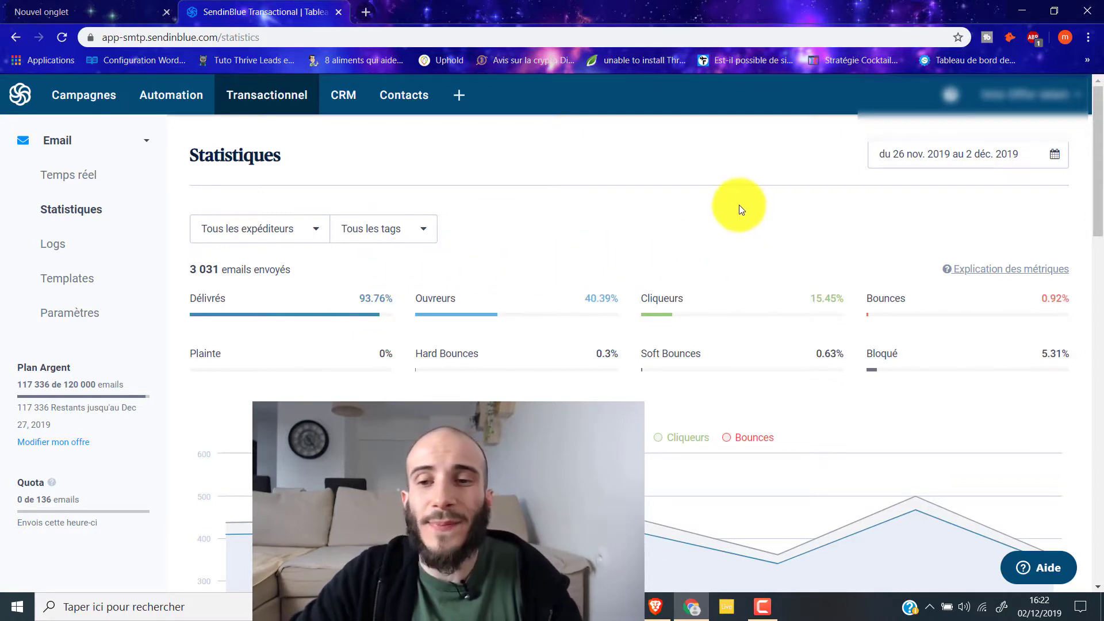
pyautogui.click(867, 370)
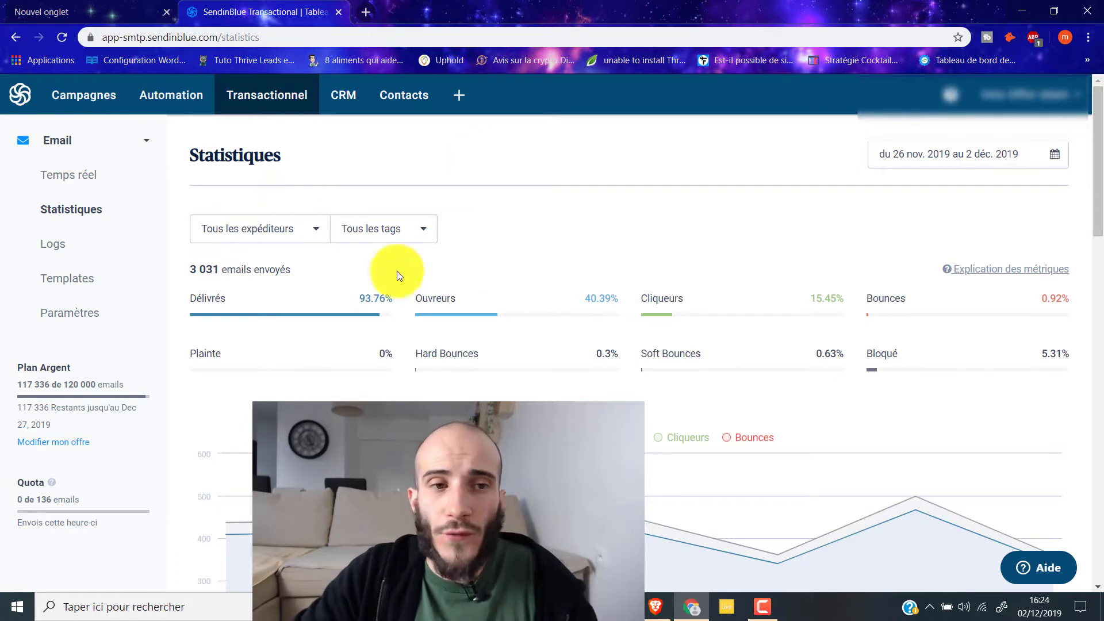
# Step: Start a new automation scenario of the type Scénario personnalisé
pyautogui.click(180, 100)
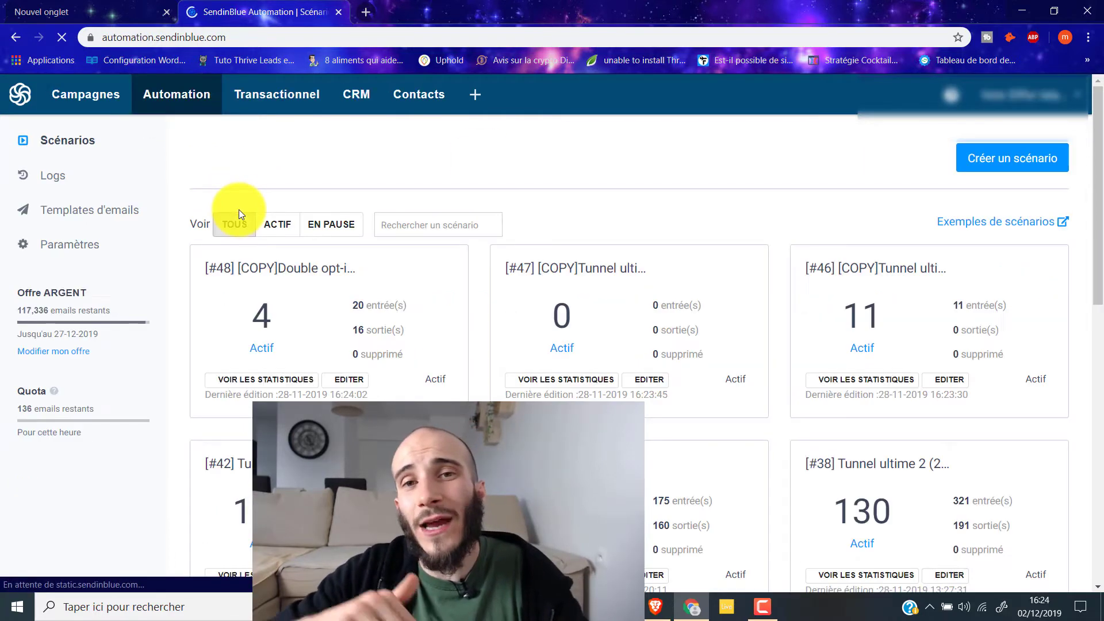
pyautogui.click(1035, 155)
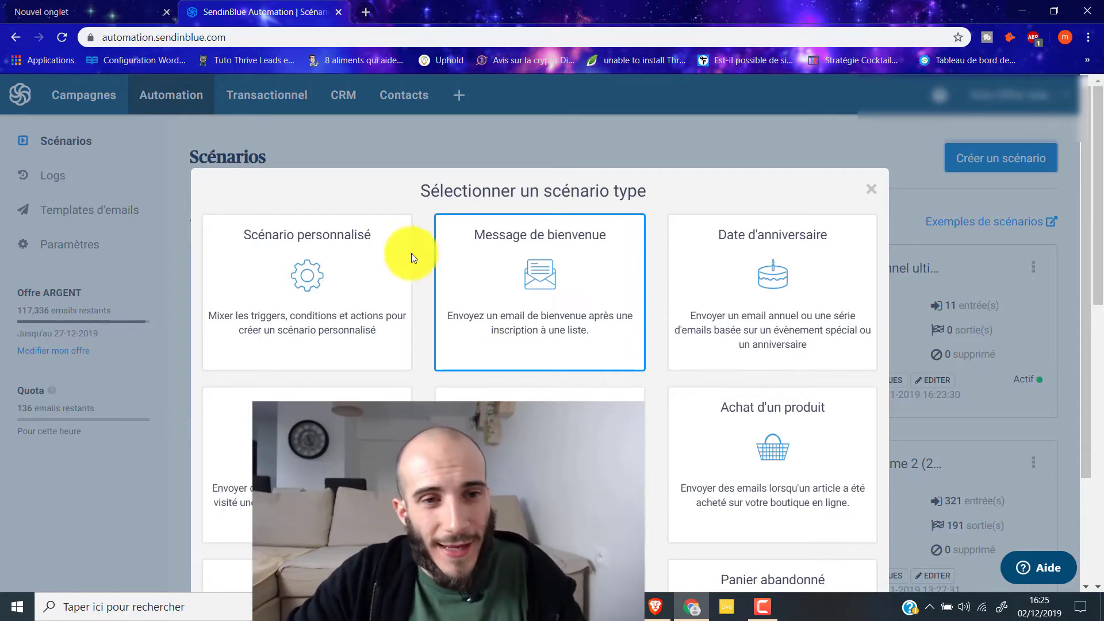
pyautogui.scroll(-3, 517, 316)
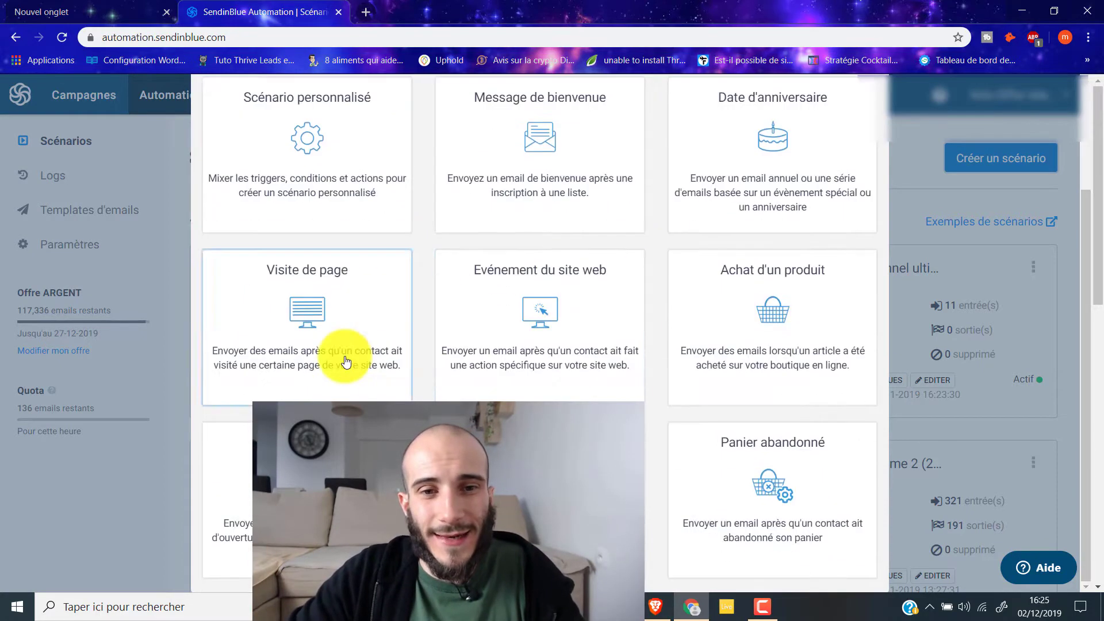
pyautogui.scroll(3, 345, 355)
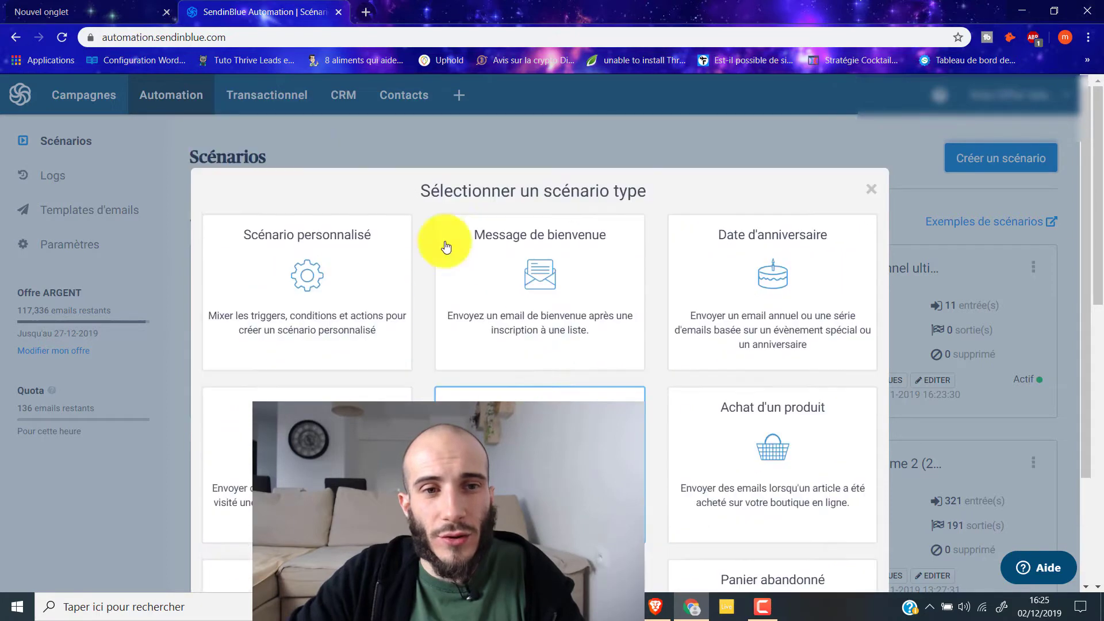
pyautogui.click(319, 286)
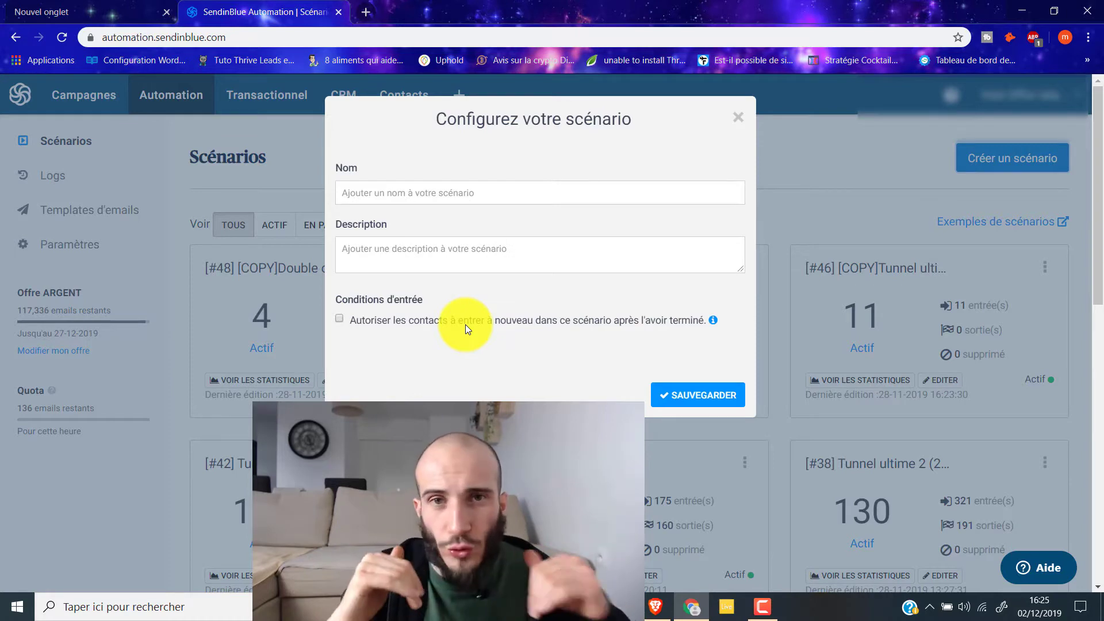
# Step: Name the scenario "tunnel de vente TEST", leave its description empty, and save it
pyautogui.click(410, 187)
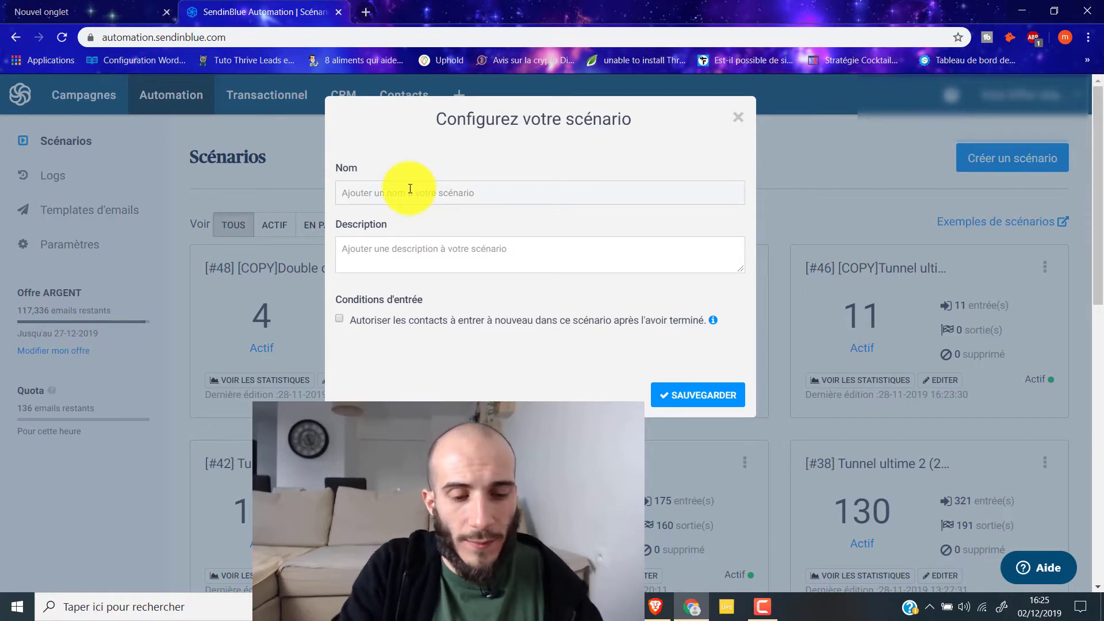
pyautogui.write('tunnel de vente TEST')
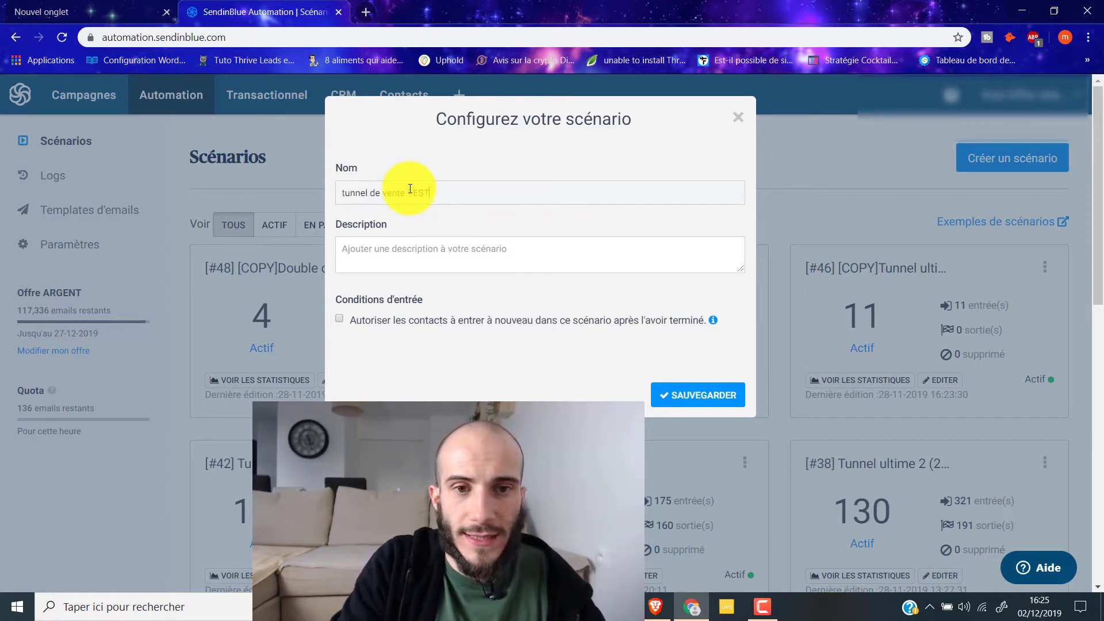
pyautogui.click(384, 250)
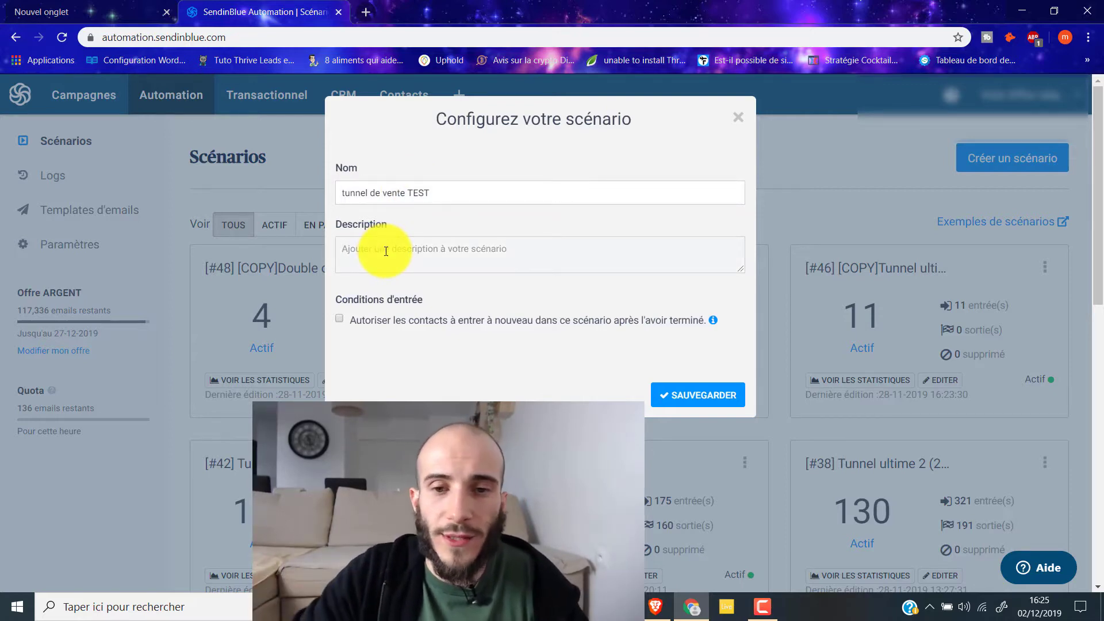
pyautogui.click(683, 398)
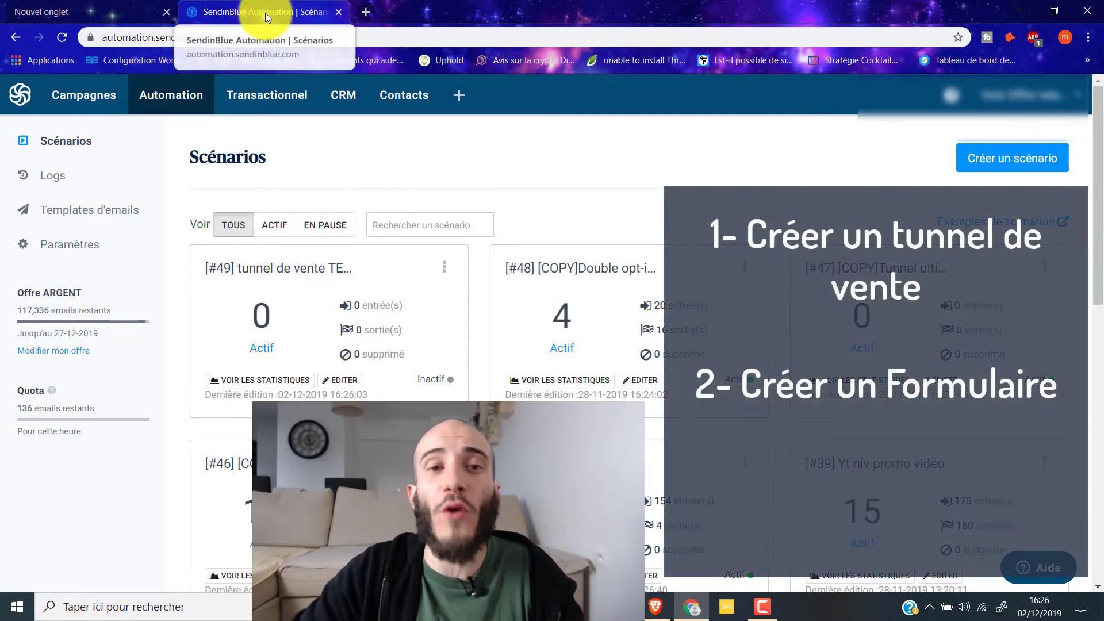
# Step: Duplicate the browser tab that shows the automation scenarios
pyautogui.rightClick(268, 6)
pyautogui.click(301, 51)
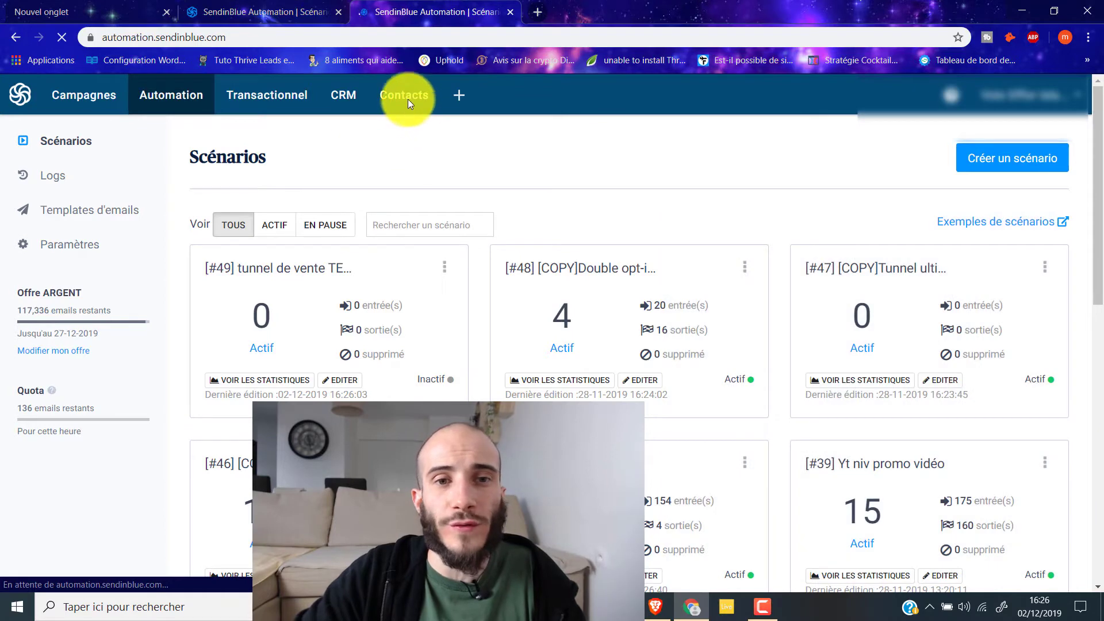
# Step: Create a new sign-up form in the contacts area, name it "test formulaire présentation", and continue to its design
pyautogui.click(415, 95)
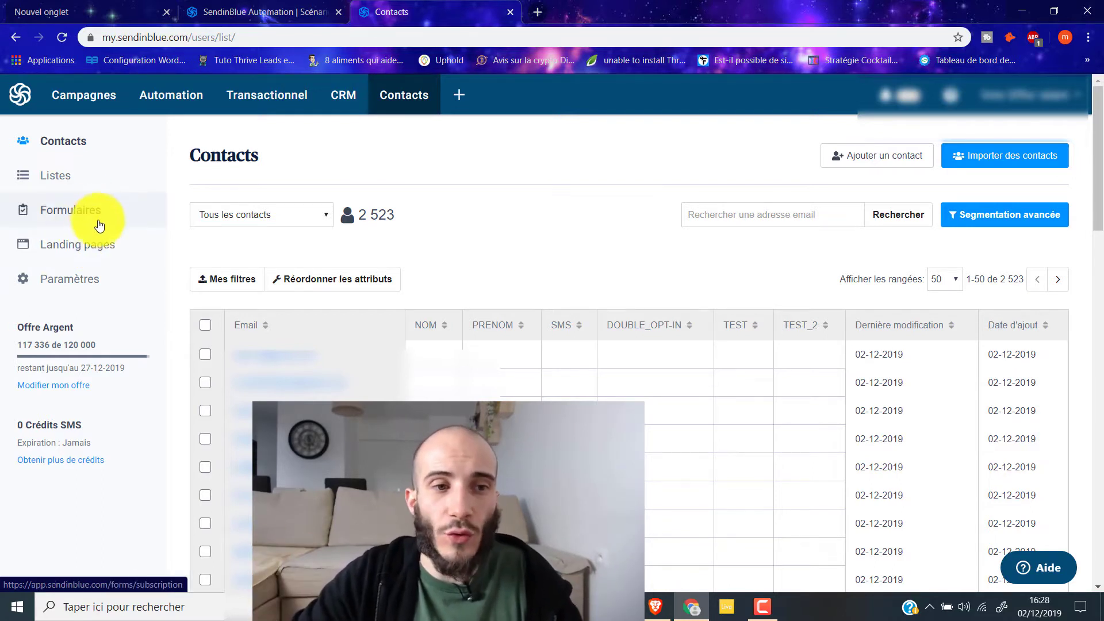
pyautogui.click(63, 214)
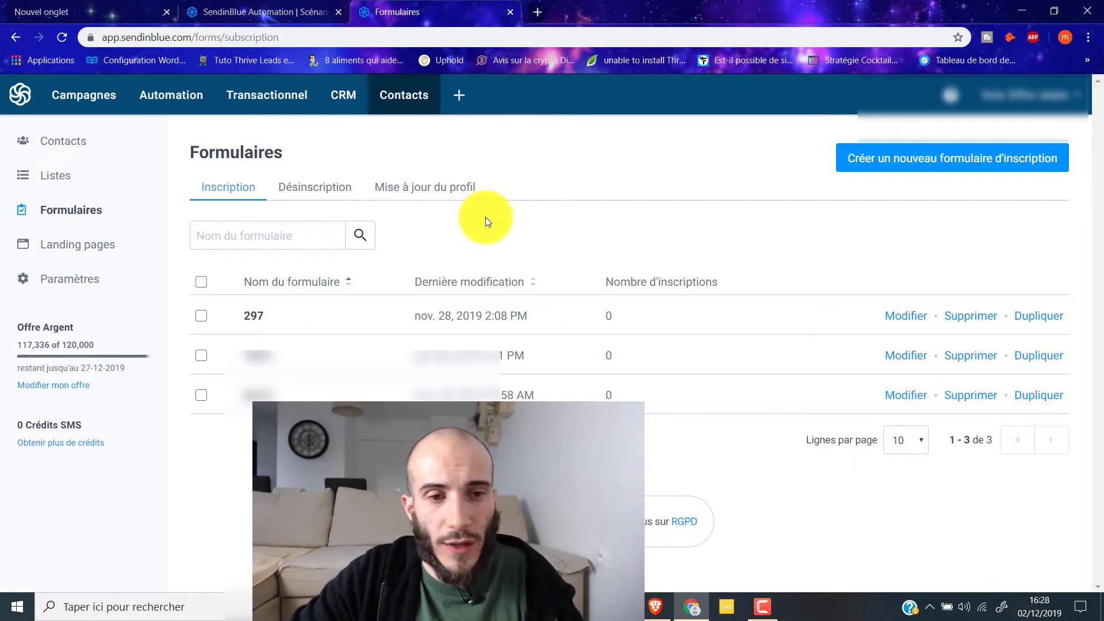
pyautogui.click(900, 155)
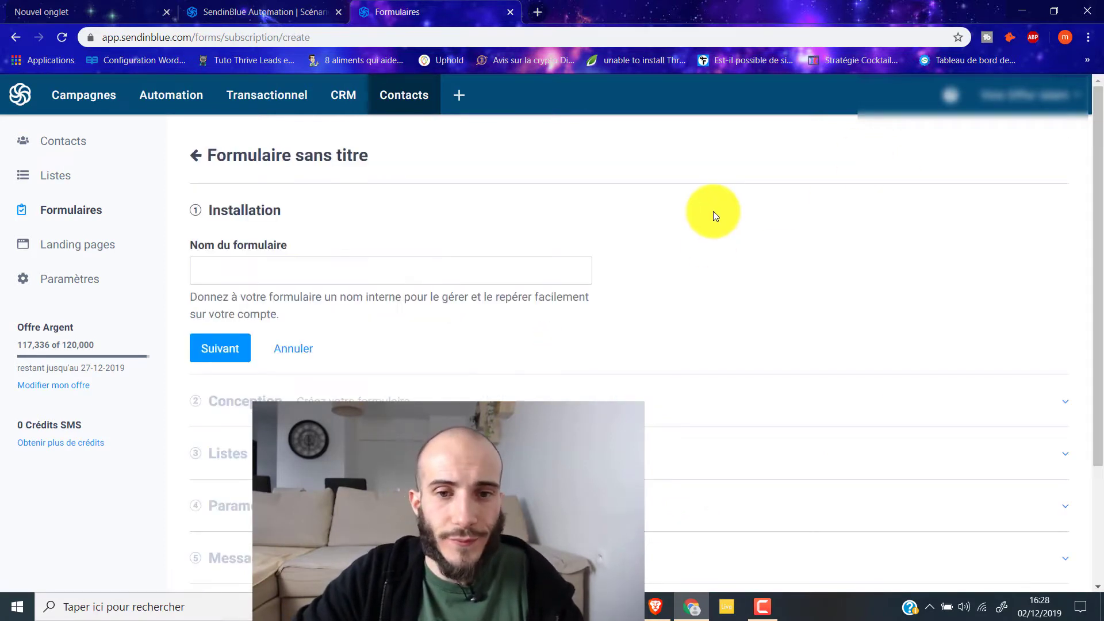
pyautogui.click(278, 277)
pyautogui.write('test formul')
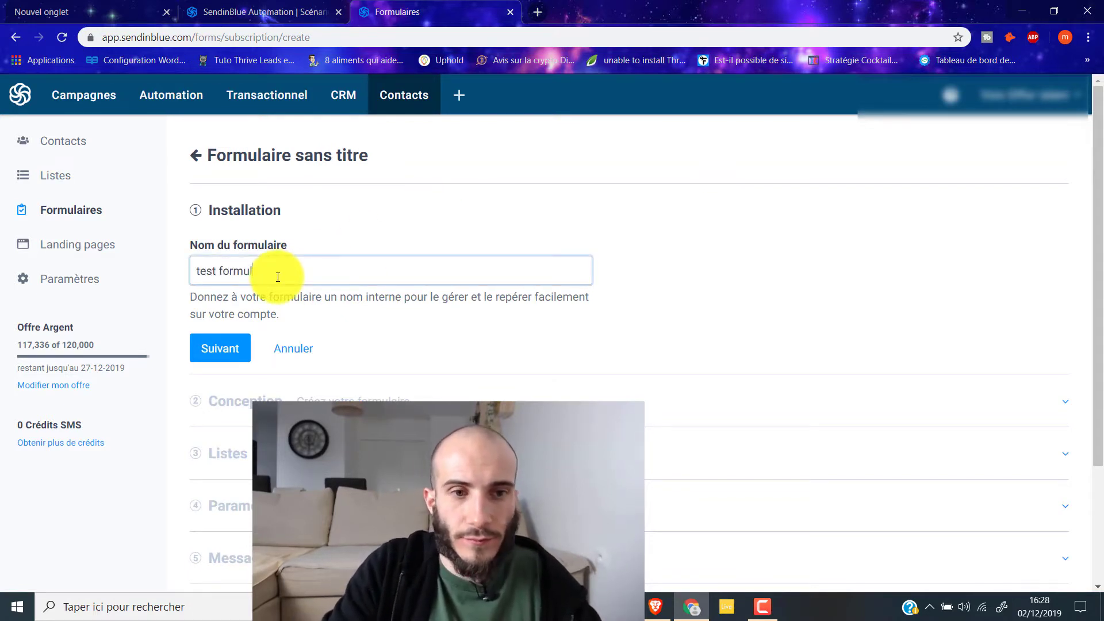
pyautogui.write('aire présentation')
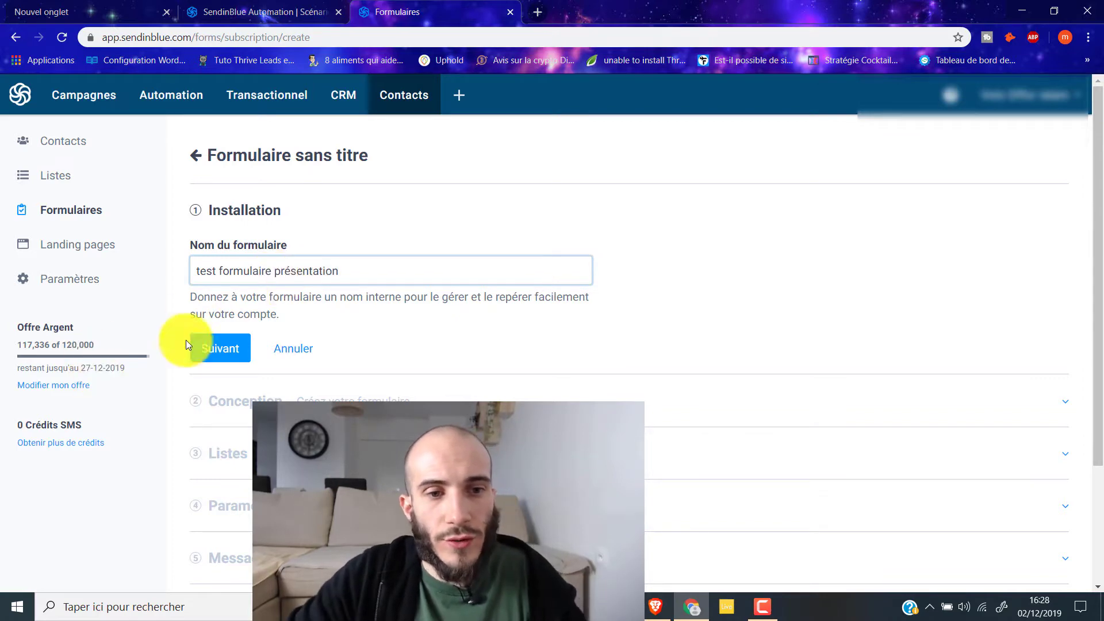
pyautogui.click(222, 347)
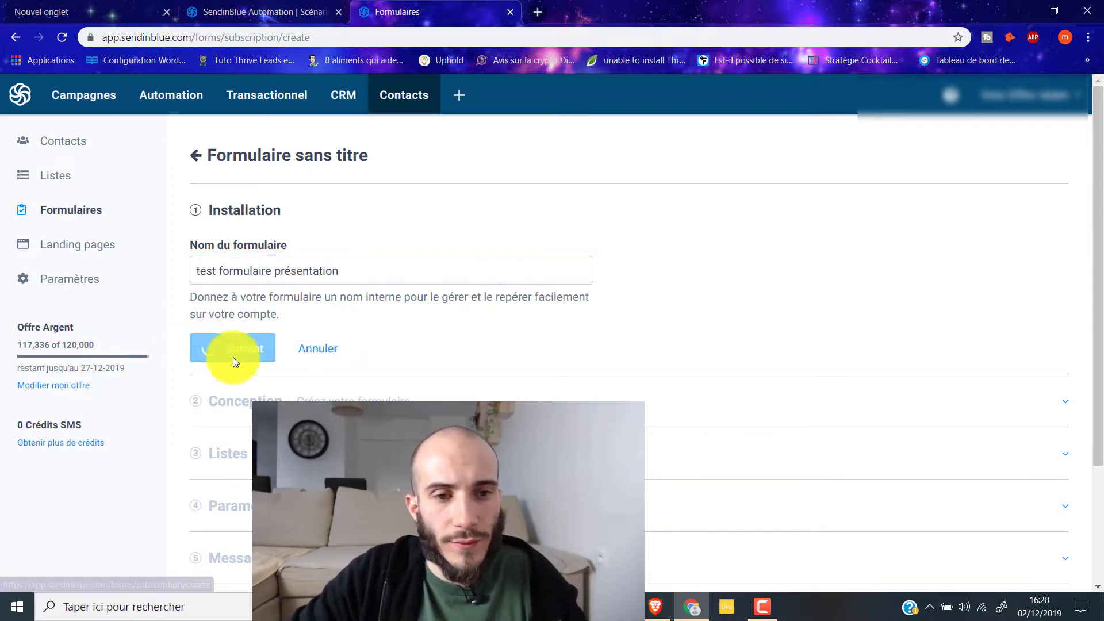
# Step: Review the default Newsletter form design and accept it without changes
pyautogui.scroll(-6, 449, 351)
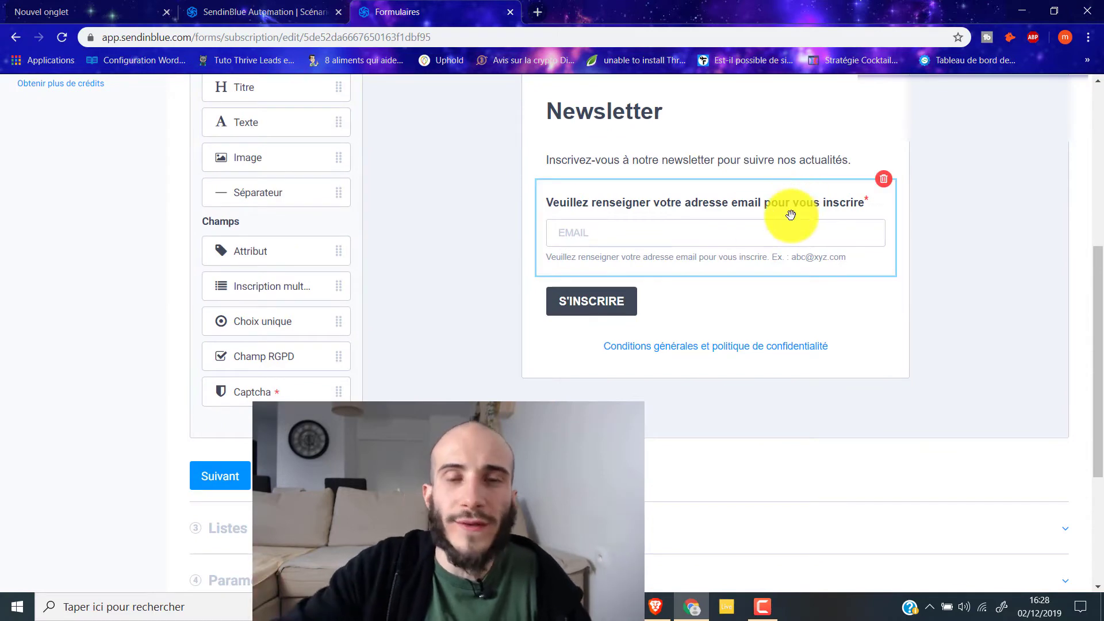
pyautogui.scroll(5, 595, 344)
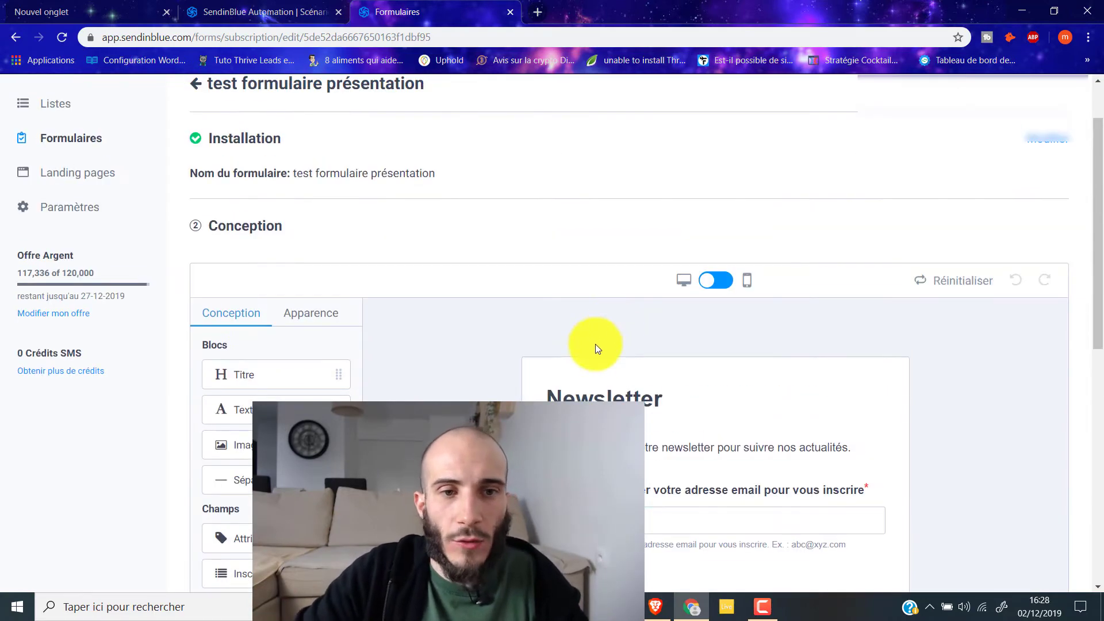
pyautogui.scroll(-9, 522, 197)
pyautogui.click(199, 257)
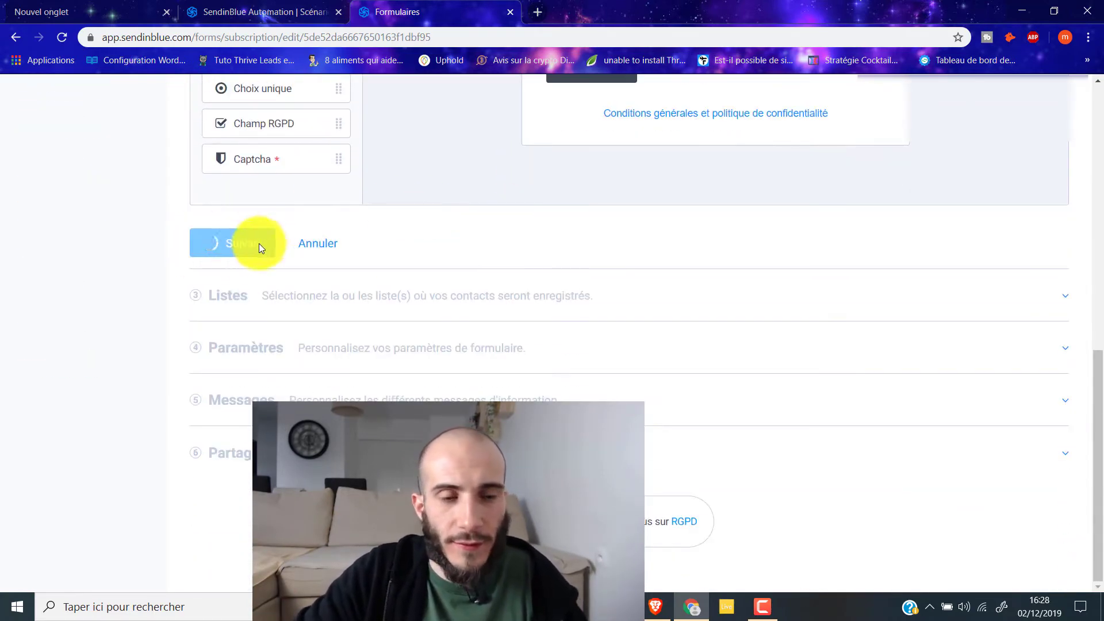
# Step: Choose "Ma première liste CRM" as the list where the form's contacts are saved, and continue to the form settings
pyautogui.scroll(-4, 300, 242)
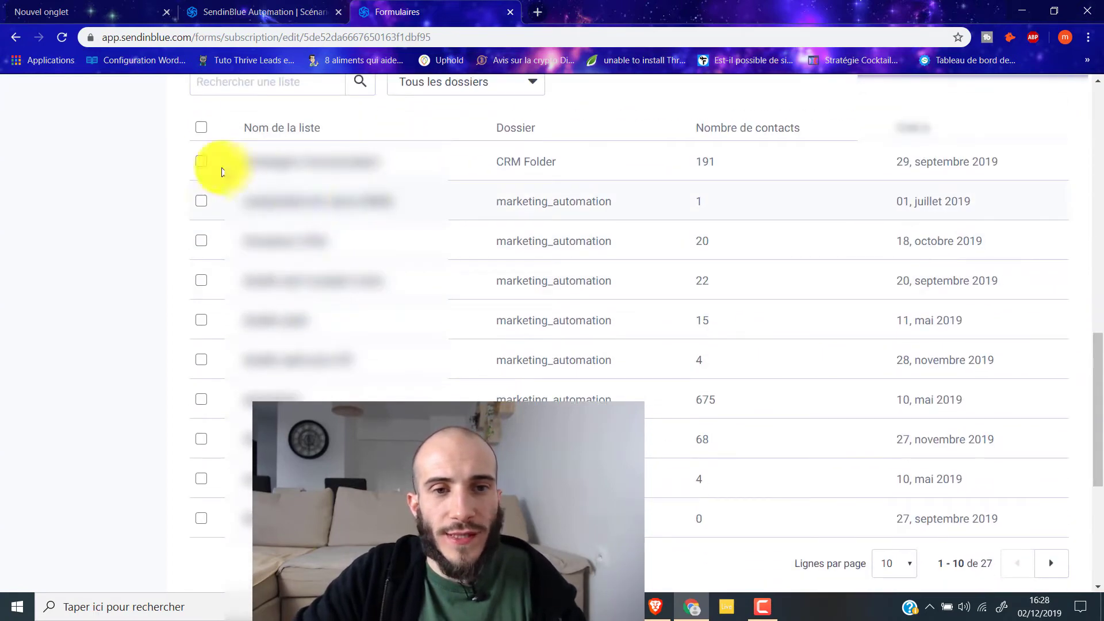
pyautogui.scroll(2, 198, 161)
pyautogui.scroll(-5, 222, 210)
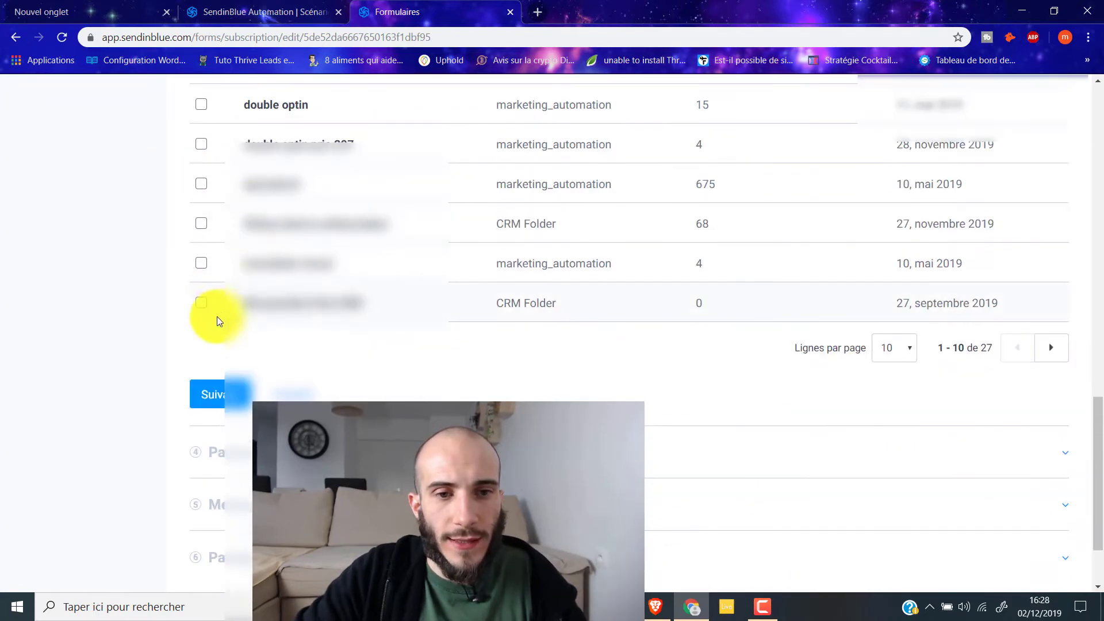
pyautogui.click(201, 303)
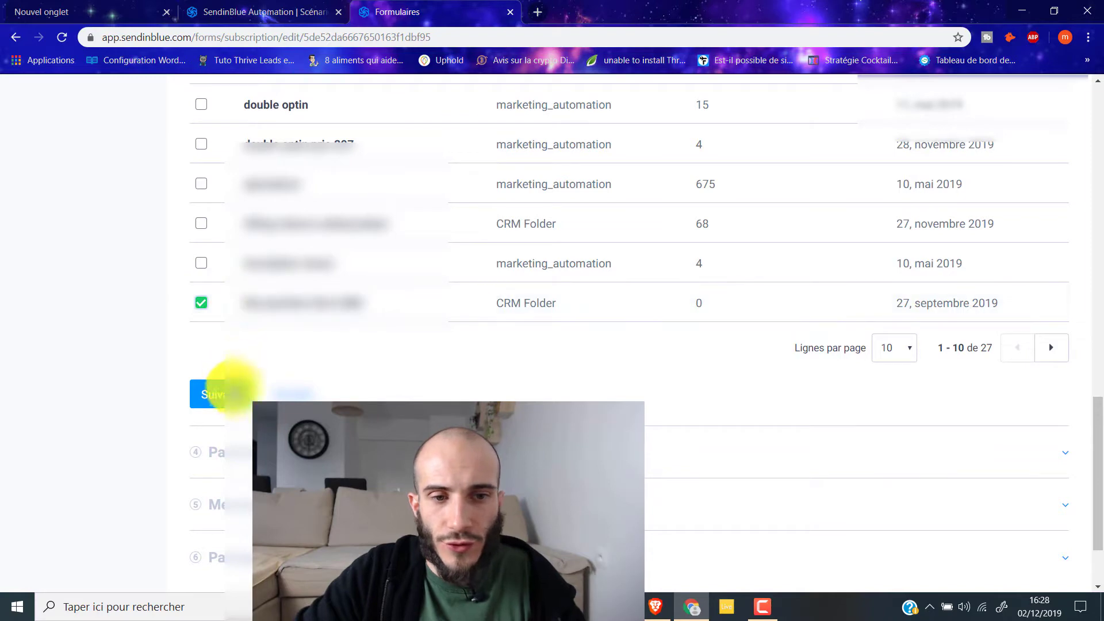
pyautogui.click(225, 392)
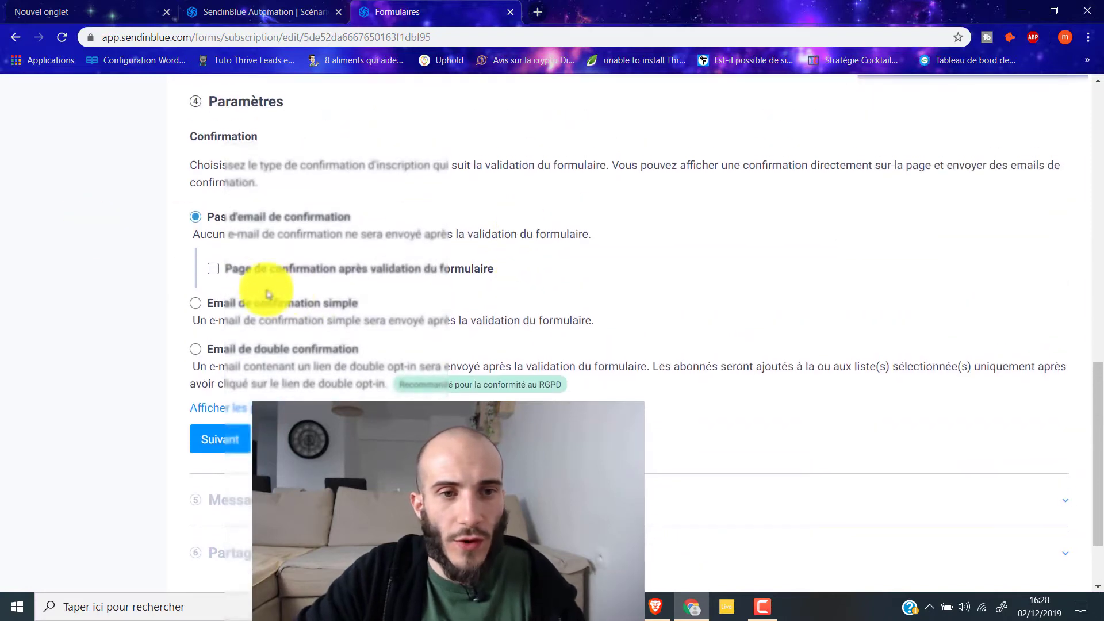
# Step: Reopen the form's list selection, view the options for creating a list, and go back to confirm the selected list
pyautogui.scroll(10, 326, 332)
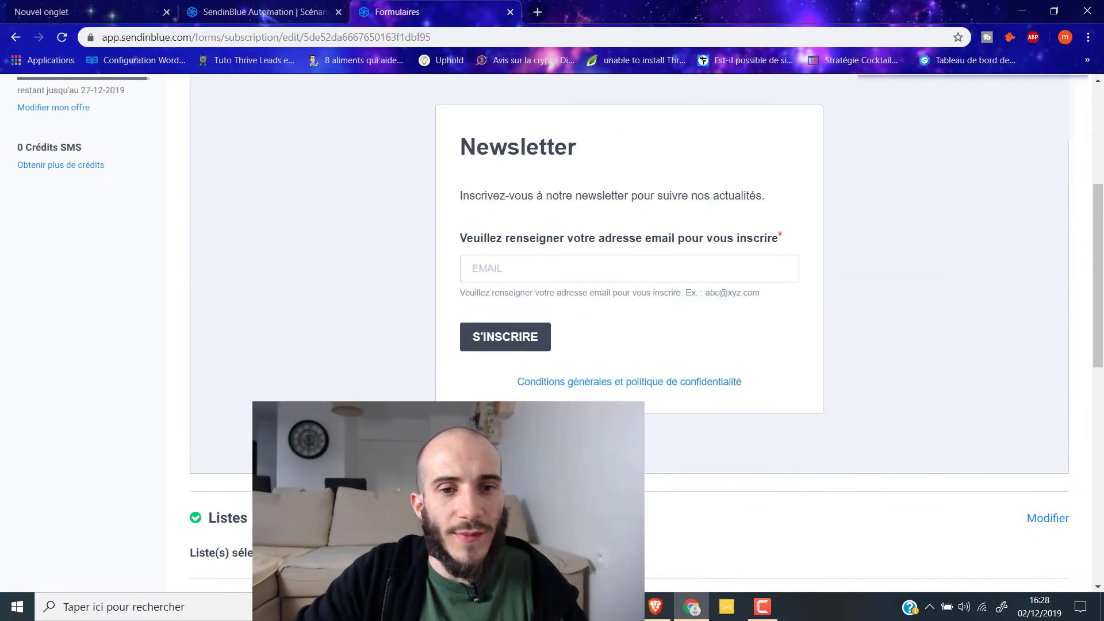
pyautogui.scroll(-4, 392, 331)
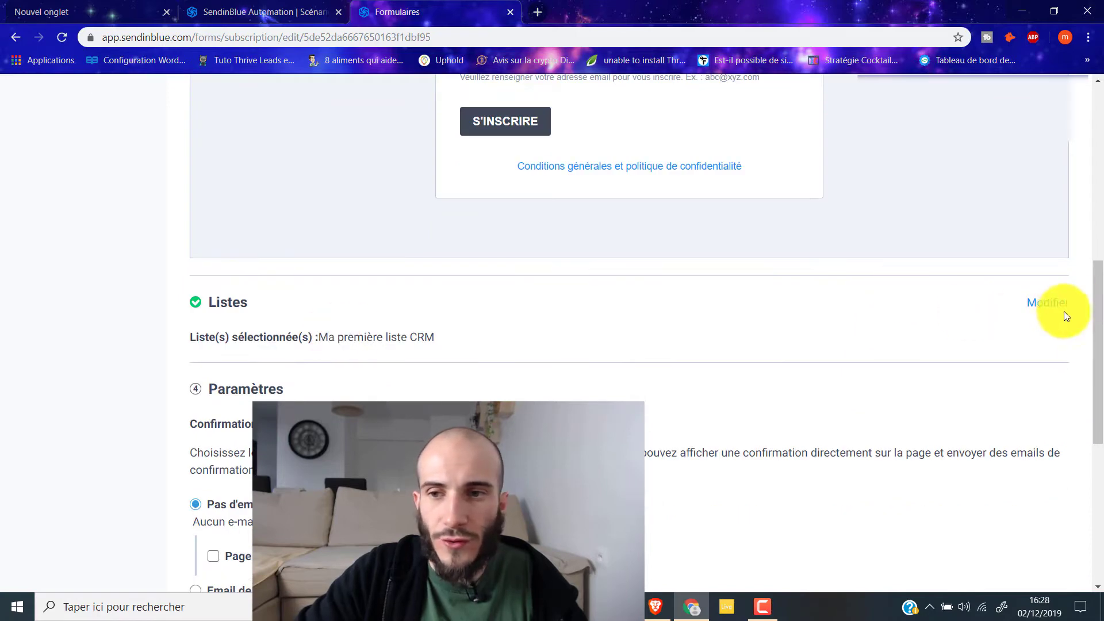
pyautogui.click(1047, 303)
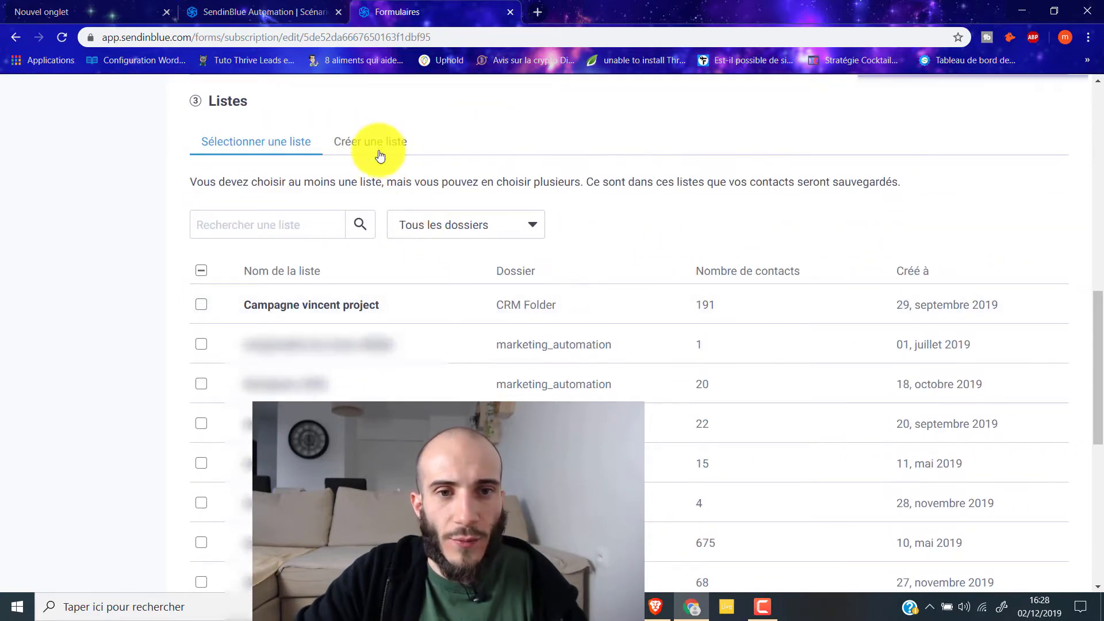
pyautogui.click(395, 152)
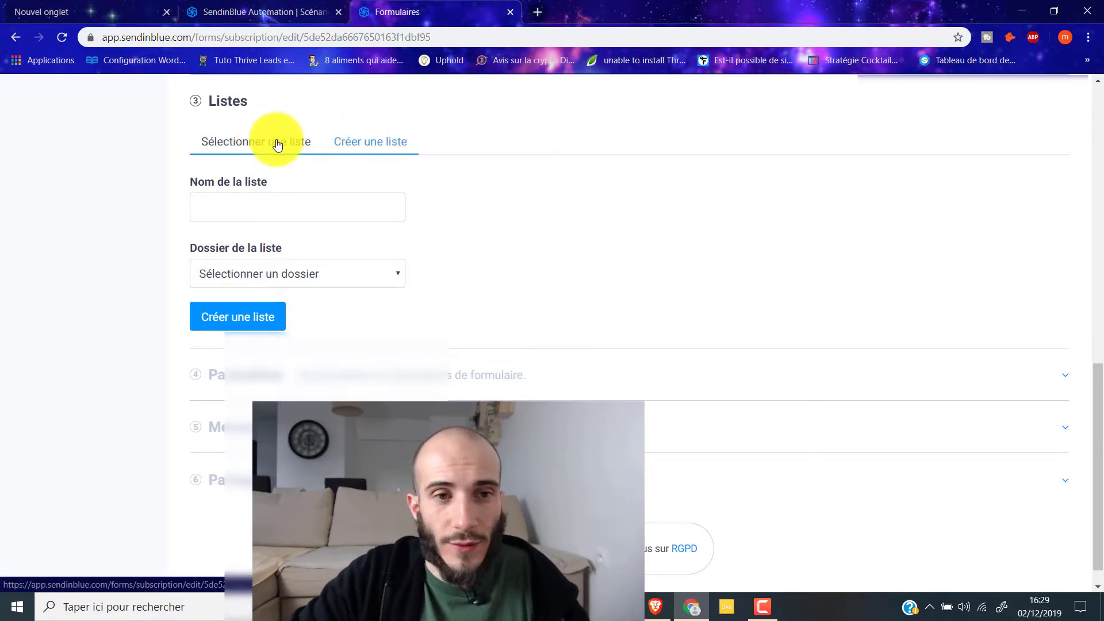
pyautogui.click(246, 146)
pyautogui.scroll(-8, 247, 172)
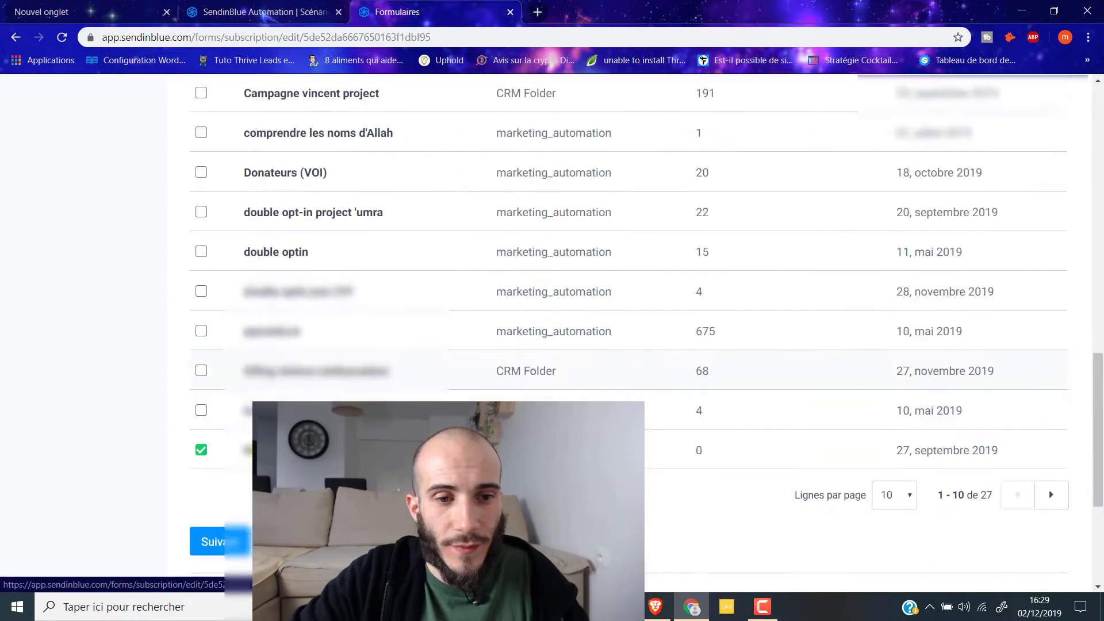
pyautogui.click(224, 281)
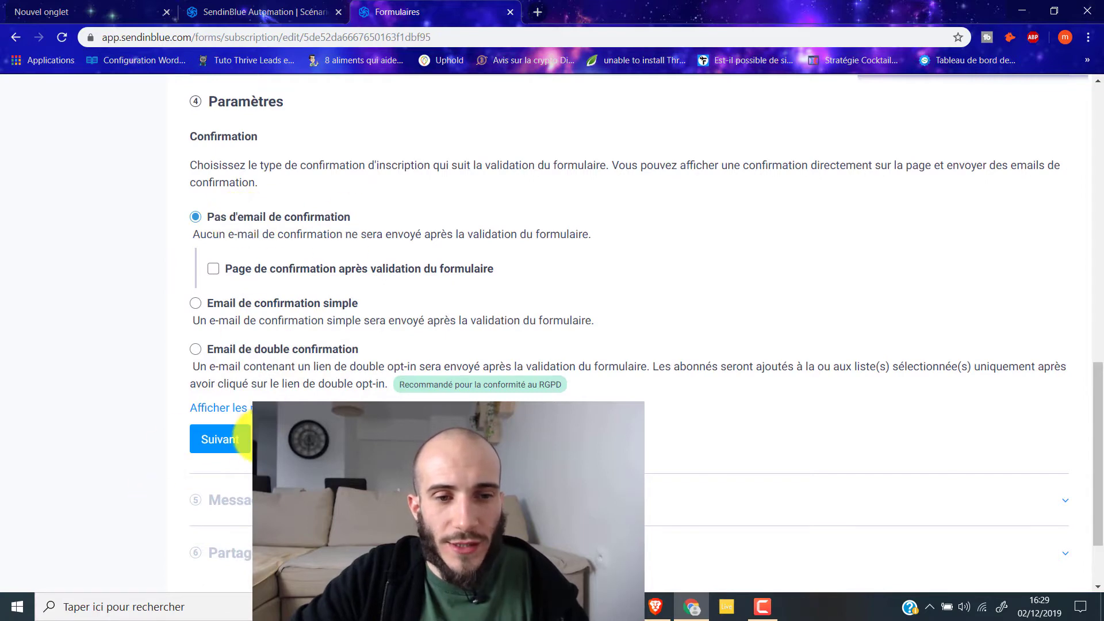
# Step: Accept the "Pas d'email de confirmation" setting and keep the form's default information messages
pyautogui.click(213, 443)
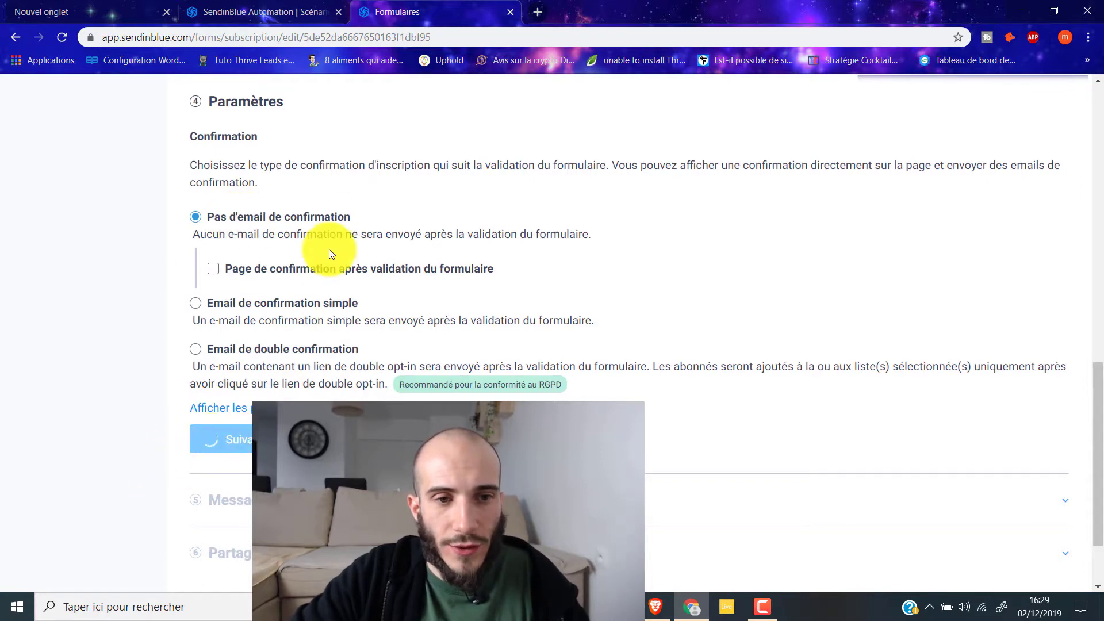
pyautogui.scroll(2, 249, 322)
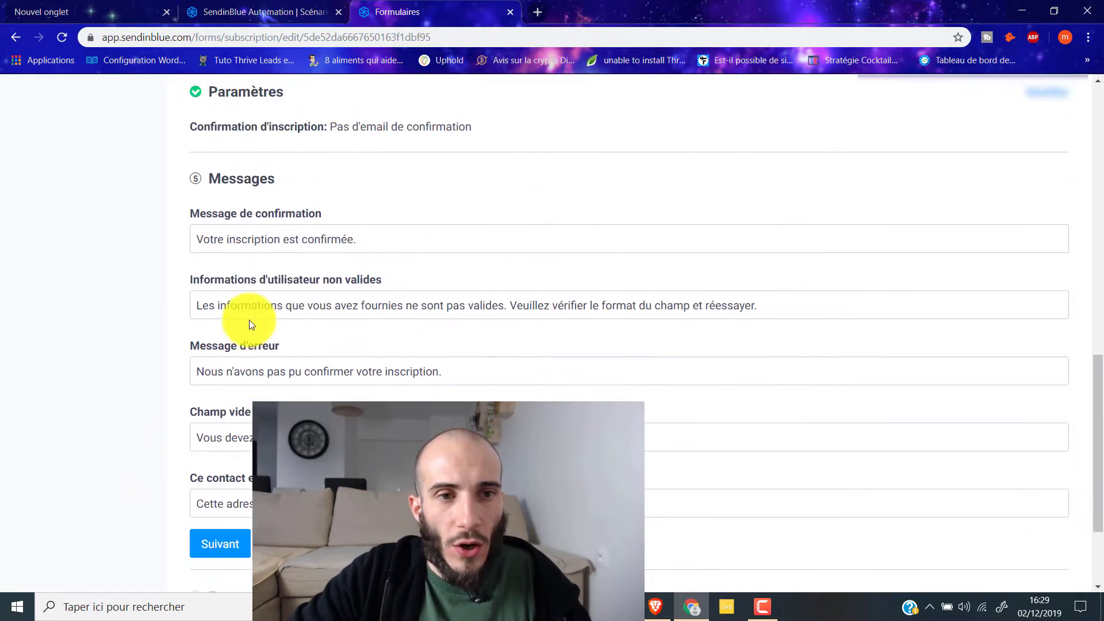
pyautogui.scroll(-3, 250, 294)
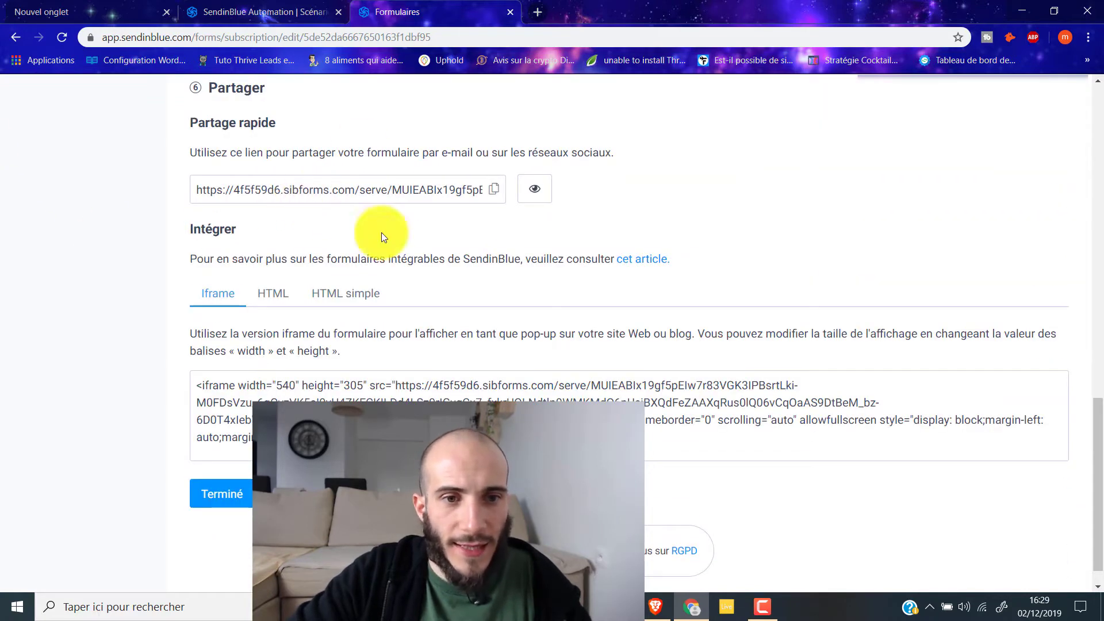
# Step: View the form through its quick-share link in a new browser tab, and finish the form setup
pyautogui.click(379, 188)
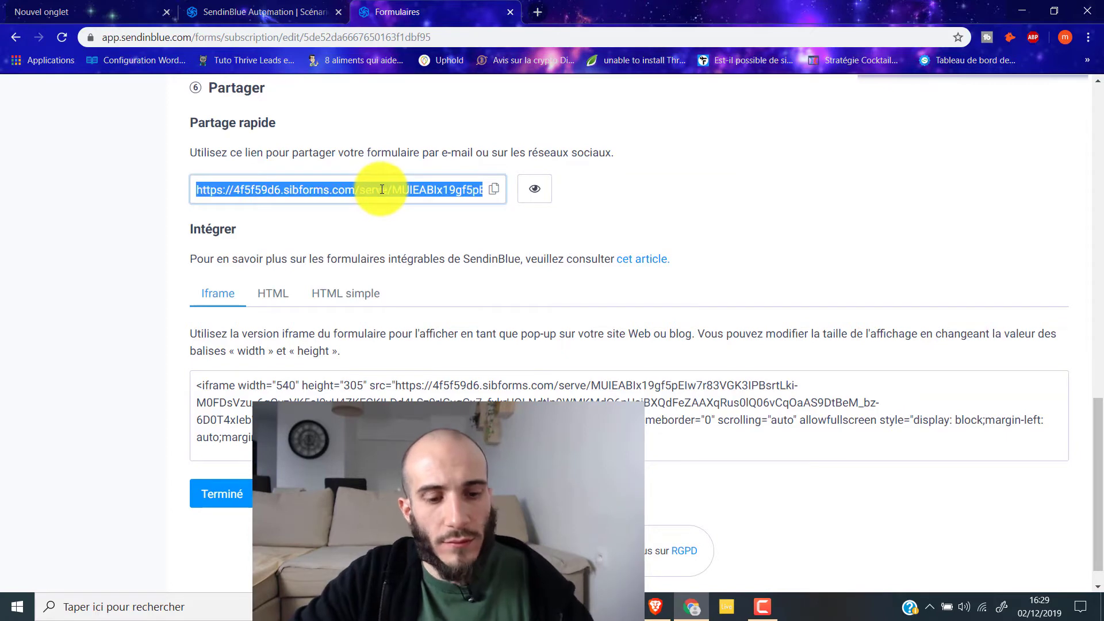
pyautogui.hotkey('ctrl', 'c')
pyautogui.hotkey('ctrl', 't')
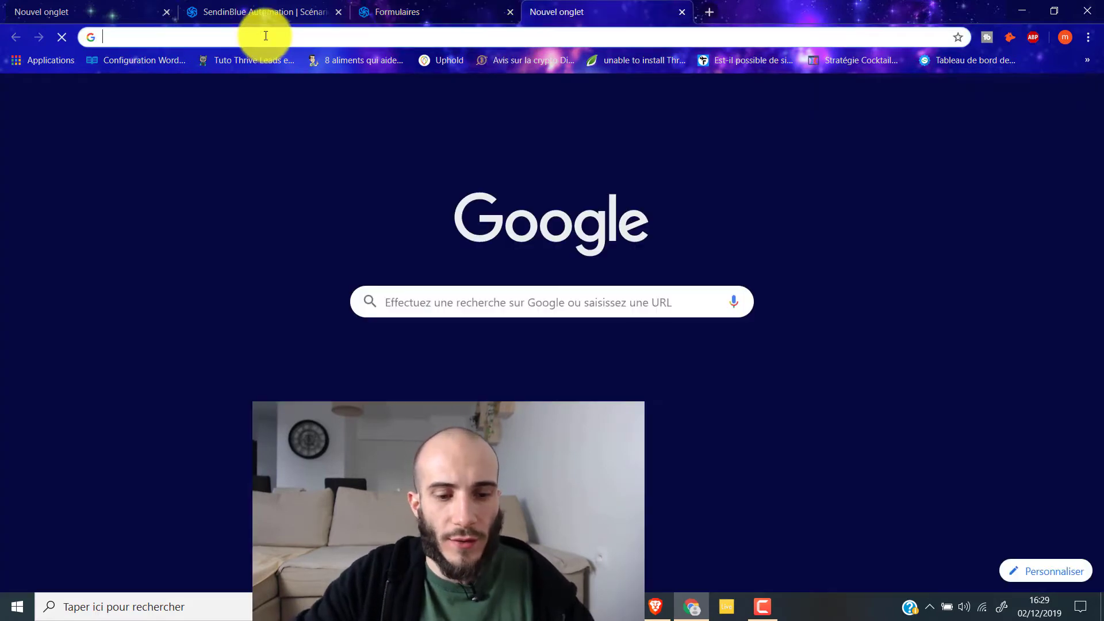
pyautogui.hotkey('ctrl', 'v')
pyautogui.press('Return')
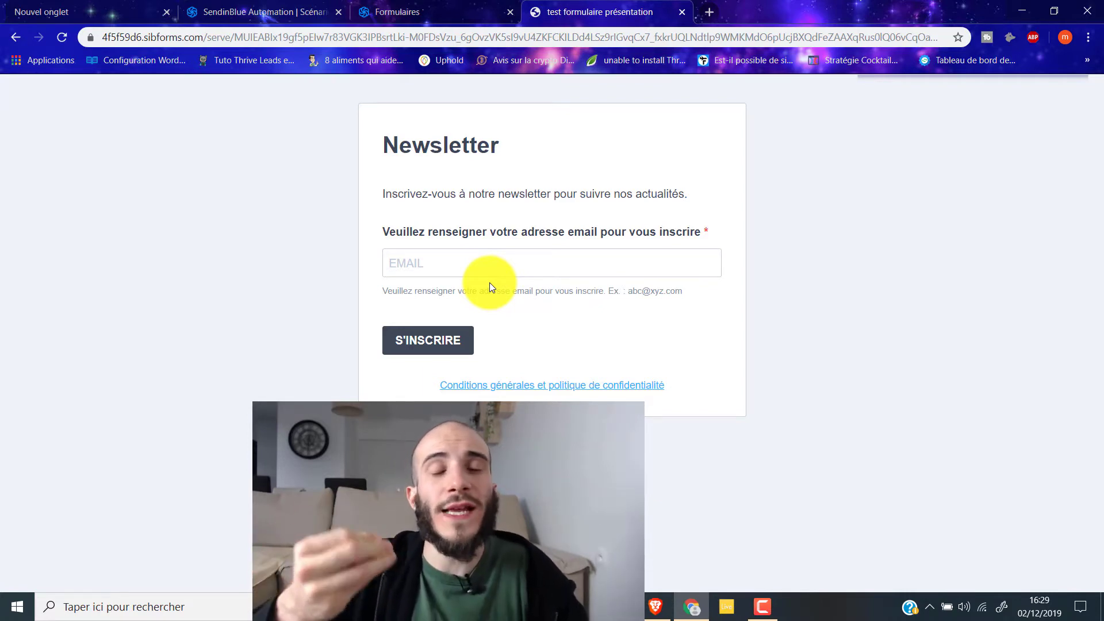
pyautogui.click(465, 264)
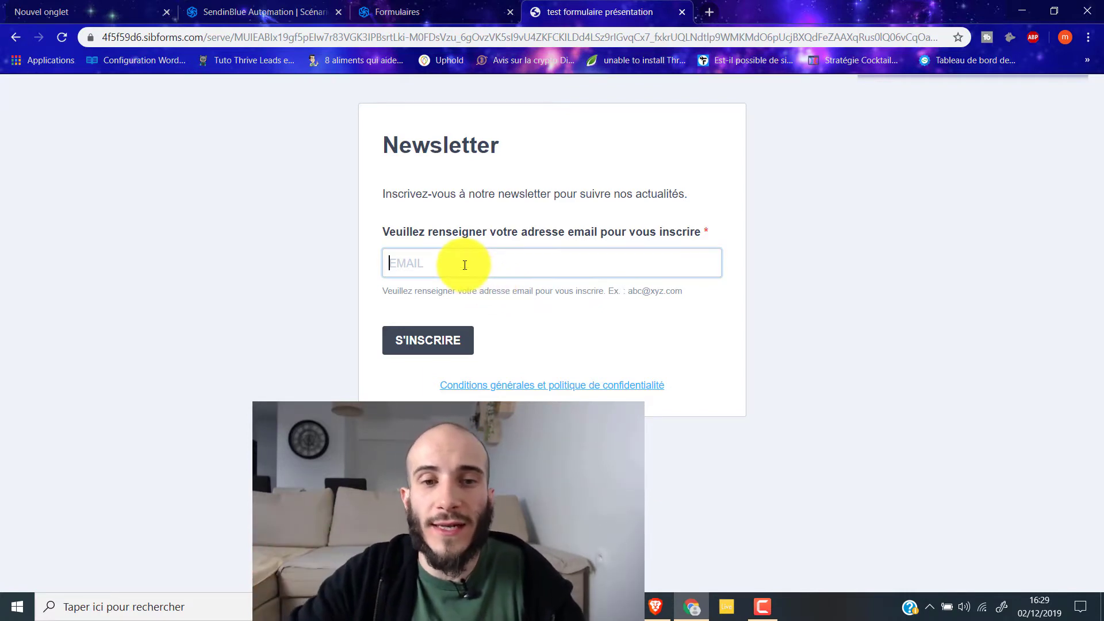
pyautogui.click(417, 6)
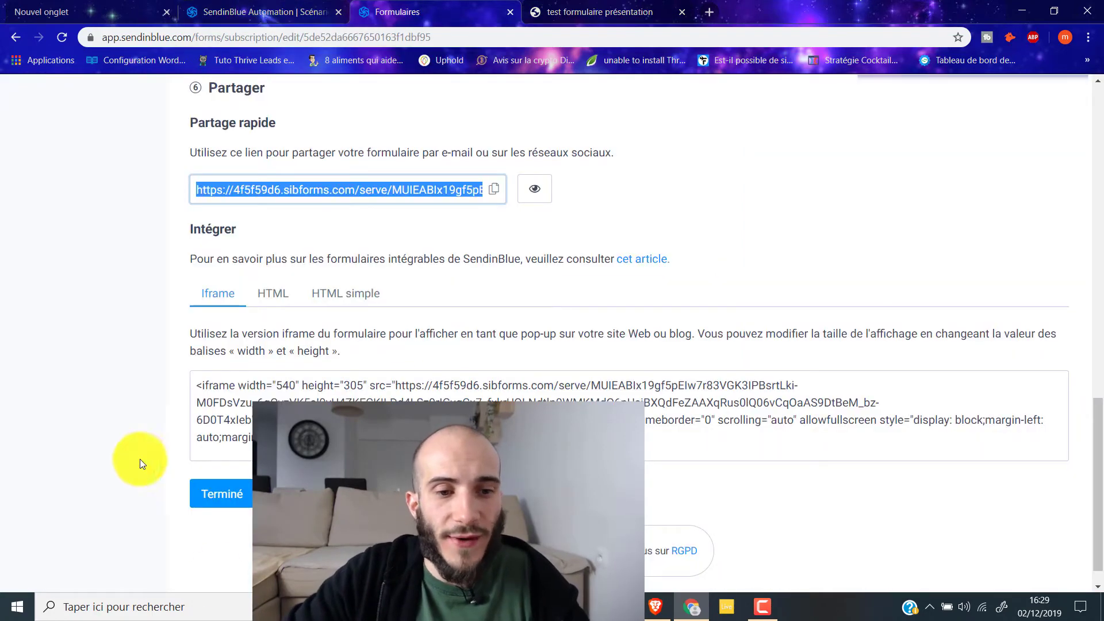
pyautogui.click(222, 493)
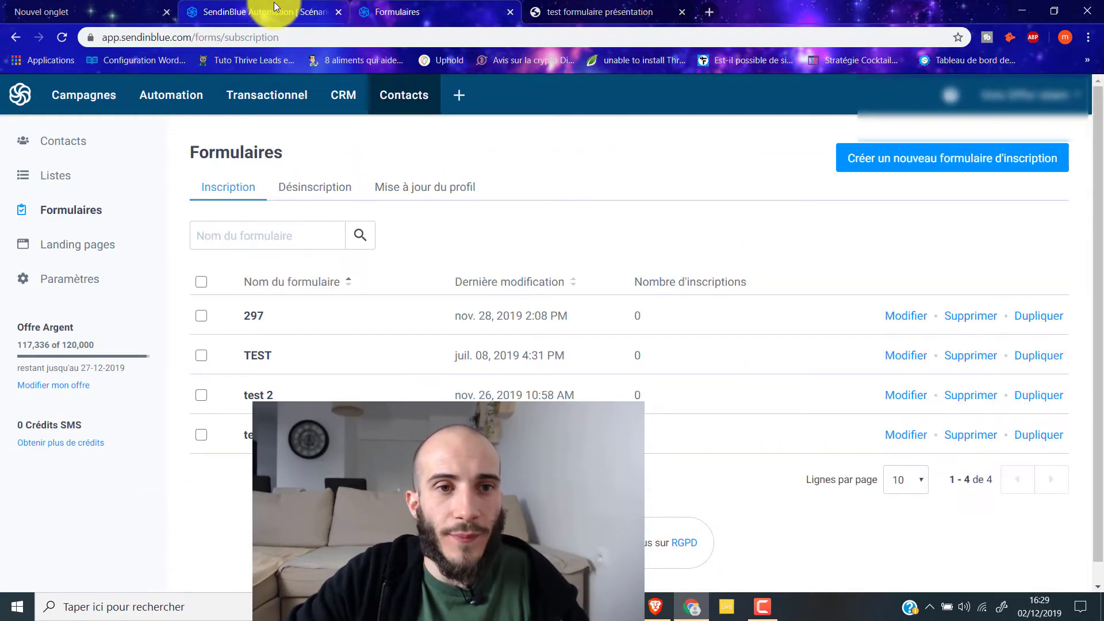
# Step: Edit the "tunnel de vente TEST" scenario and add the entry point "Un contact soumet un formulaire" for the form "test formulaire présentation"
pyautogui.click(273, 2)
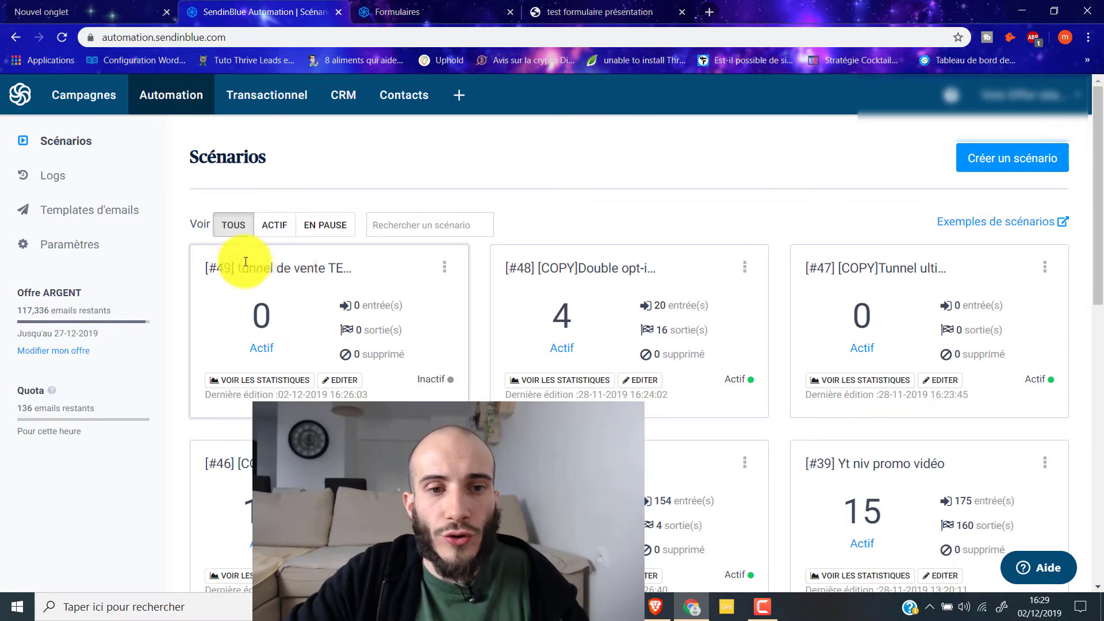
pyautogui.click(344, 382)
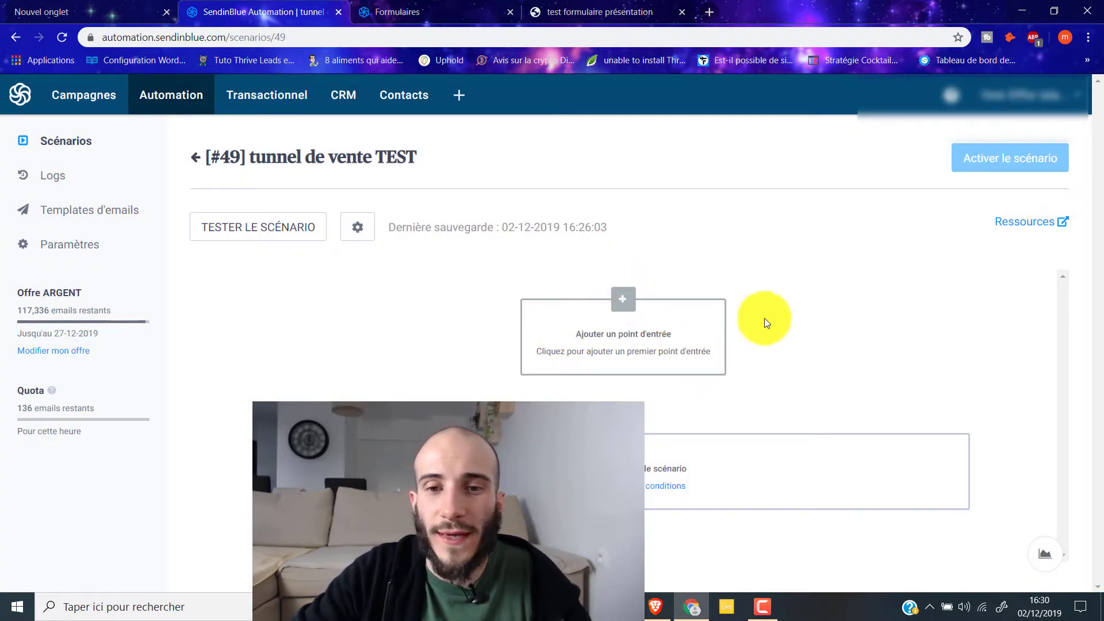
pyautogui.click(626, 310)
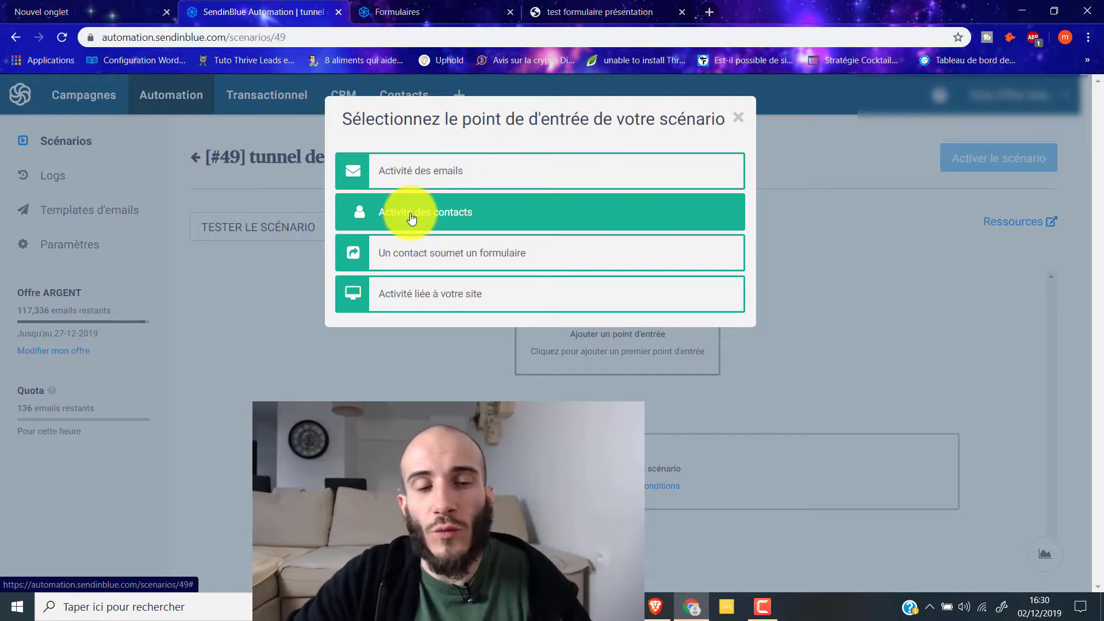
pyautogui.click(402, 258)
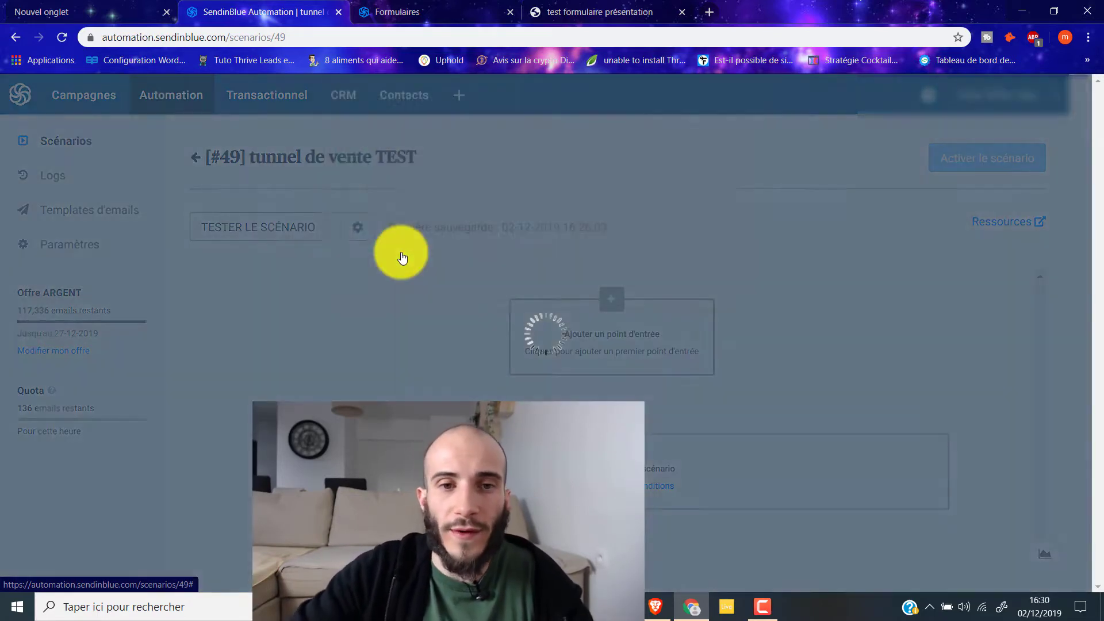
pyautogui.click(436, 229)
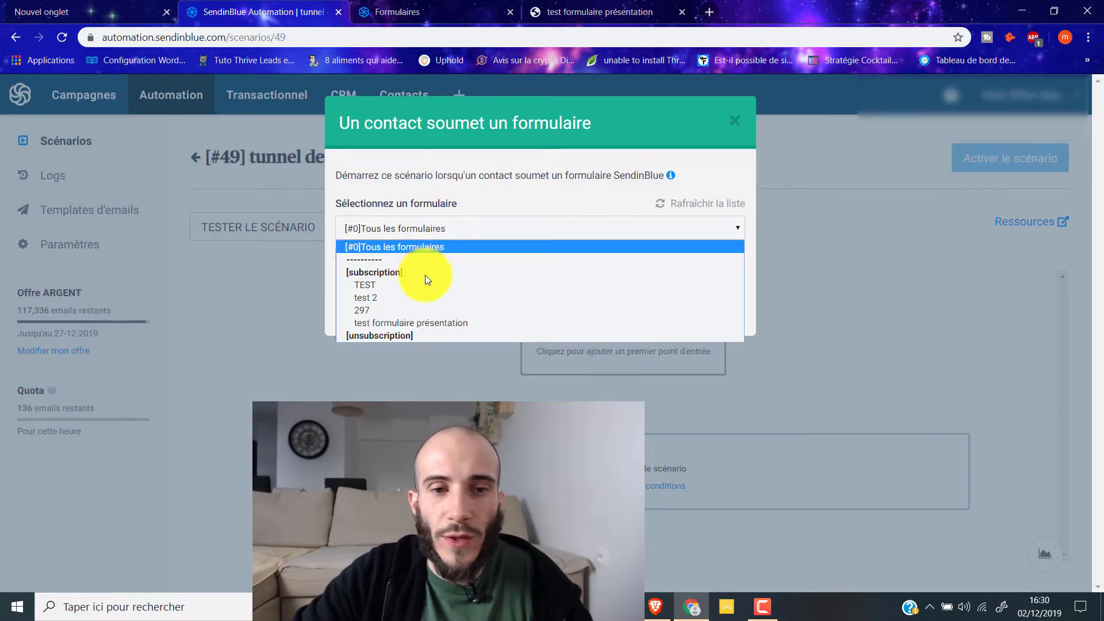
pyautogui.click(409, 323)
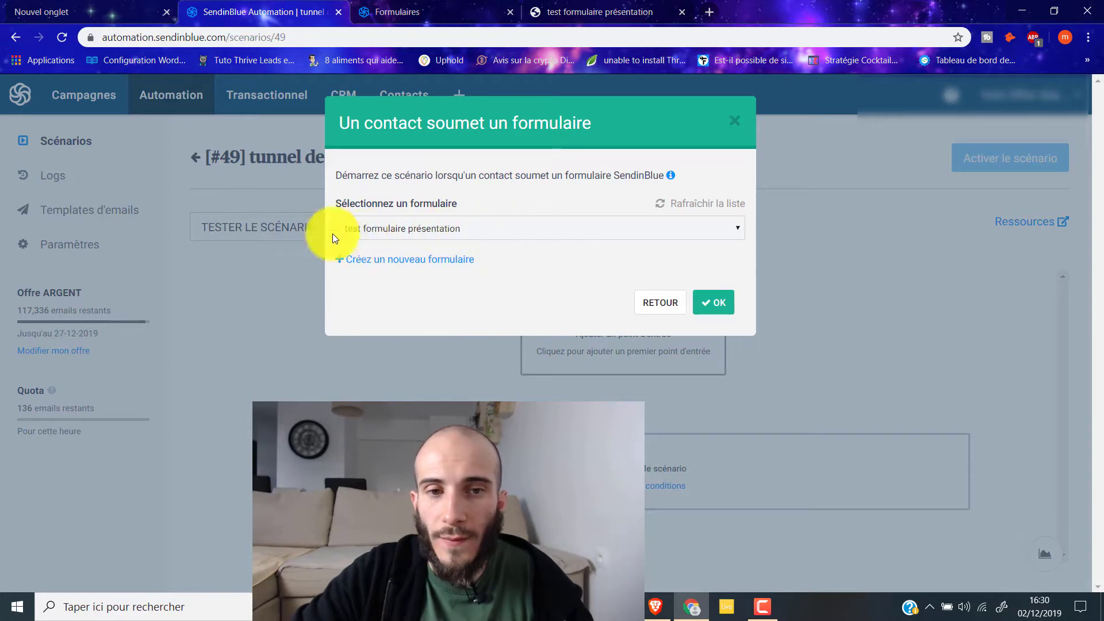
pyautogui.click(714, 303)
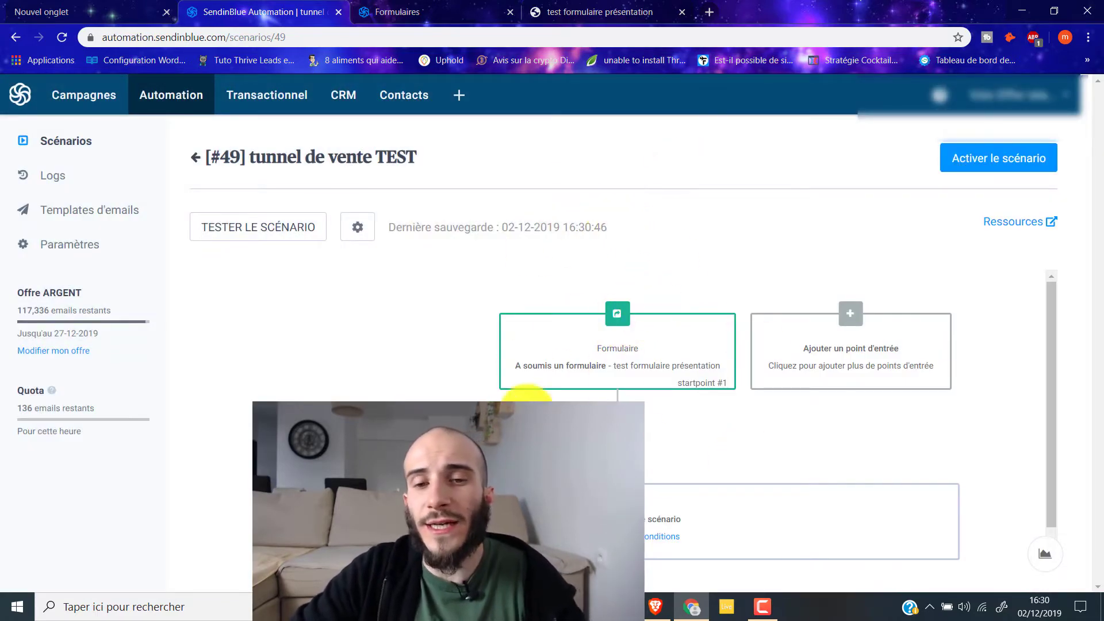
# Step: View the published newsletter sign-up form in its browser tab, and return to the "tunnel de vente TEST" scenario
pyautogui.click(598, 12)
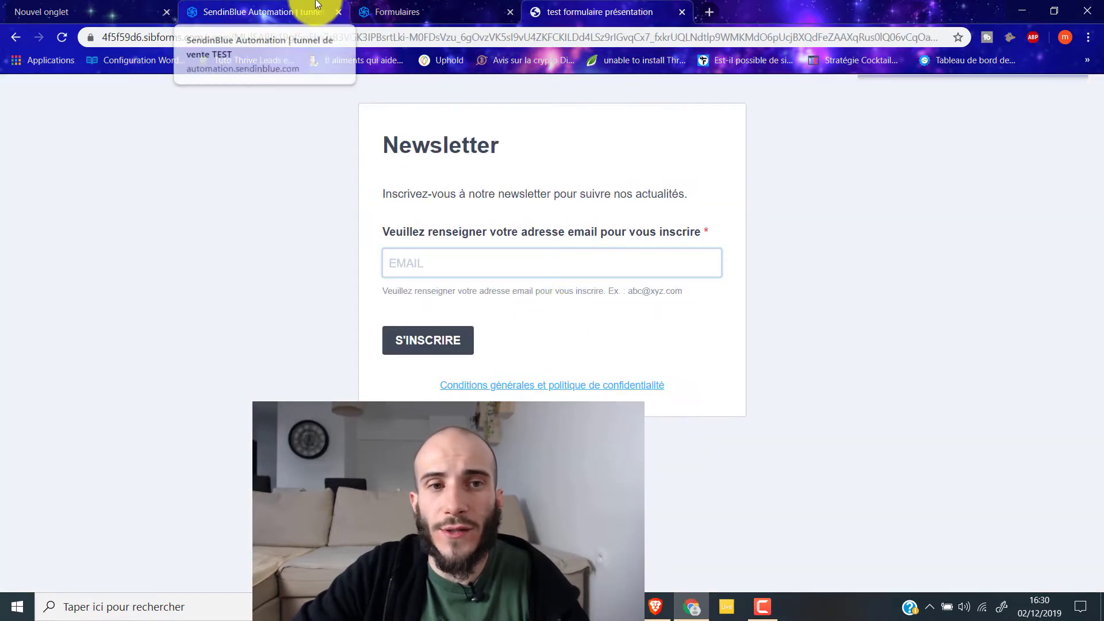
pyautogui.click(288, 12)
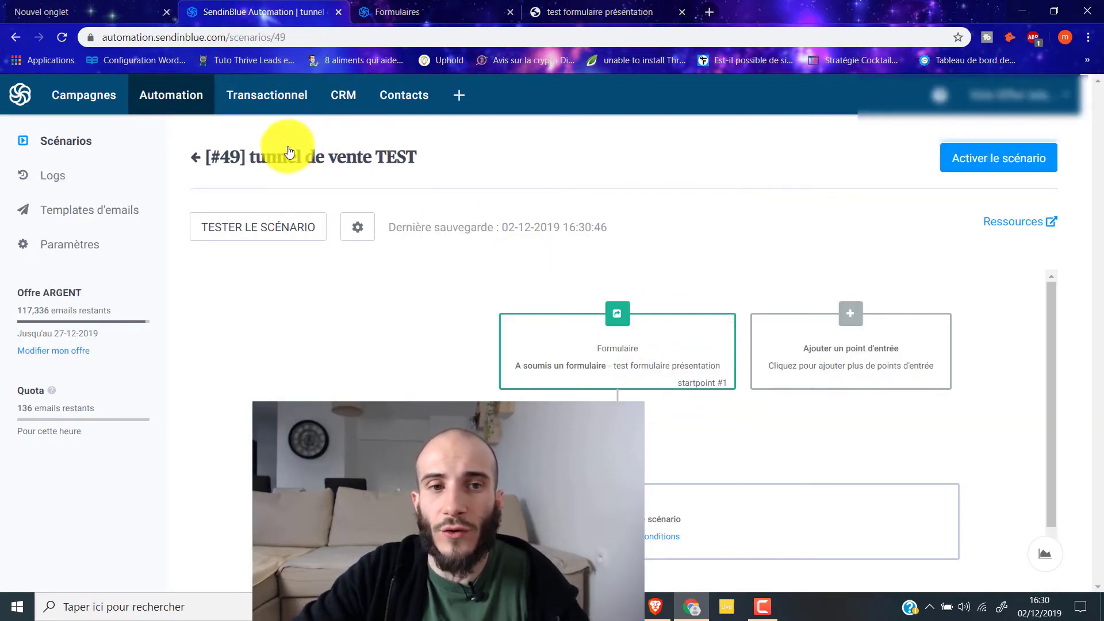
pyautogui.scroll(-1, 662, 293)
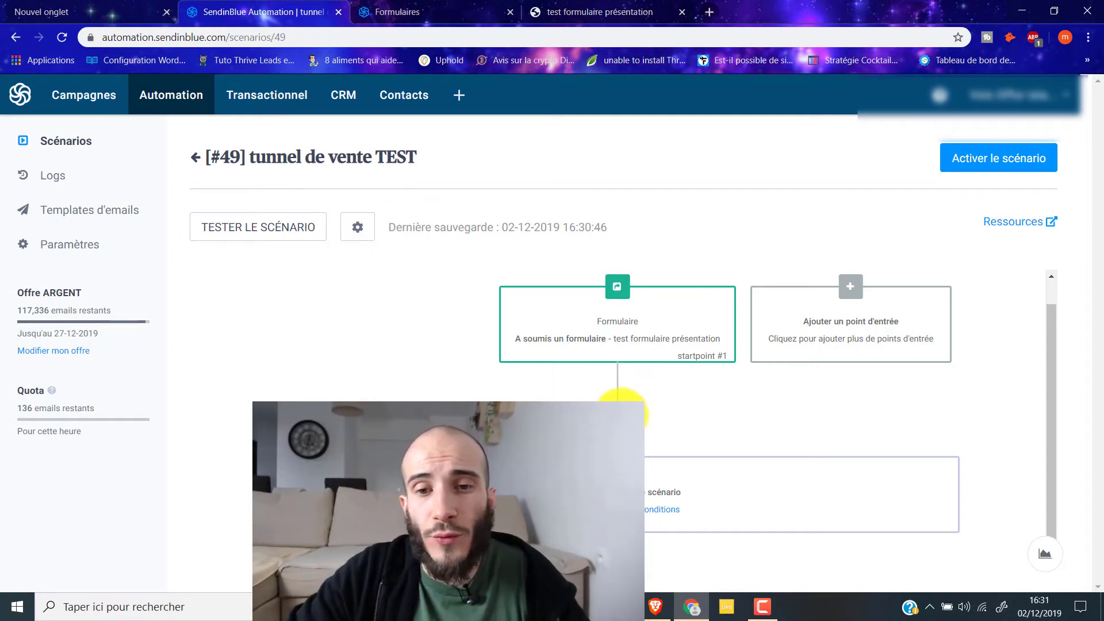
# Step: Start adding a step below the form entry point and review the available actions and conditions
pyautogui.click(620, 412)
pyautogui.scroll(-1, 547, 166)
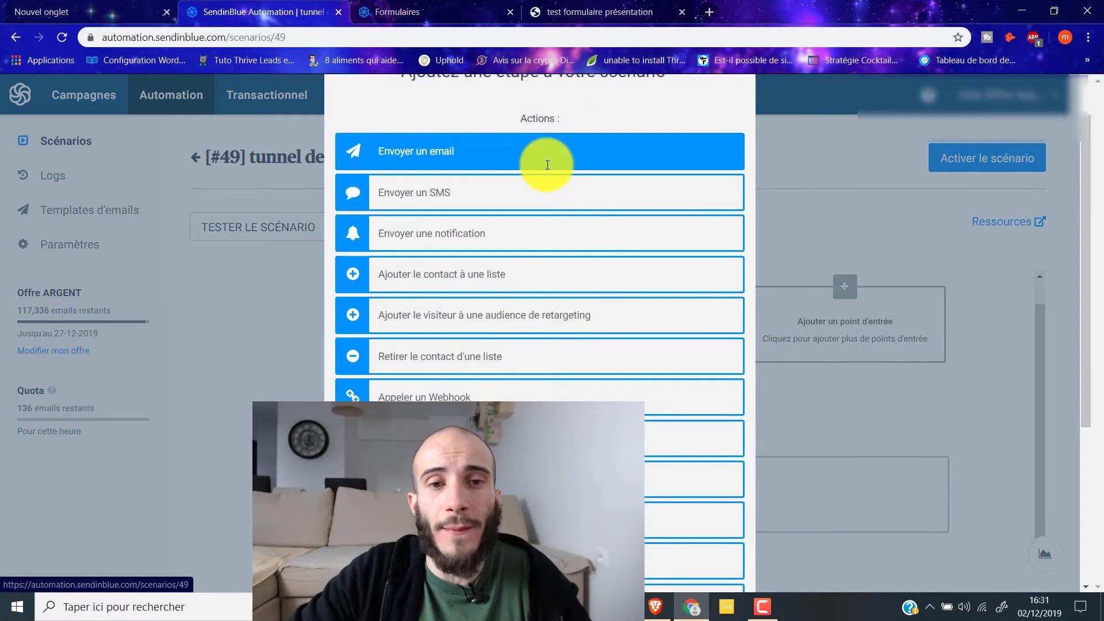
pyautogui.scroll(1, 439, 266)
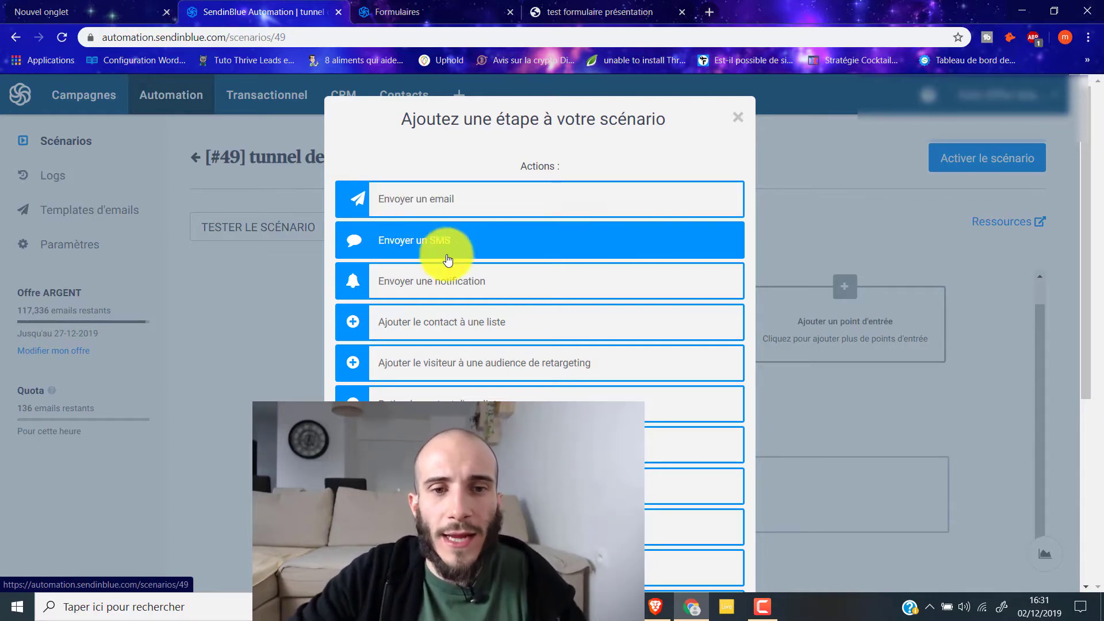
pyautogui.scroll(-2, 457, 305)
pyautogui.scroll(-1, 458, 311)
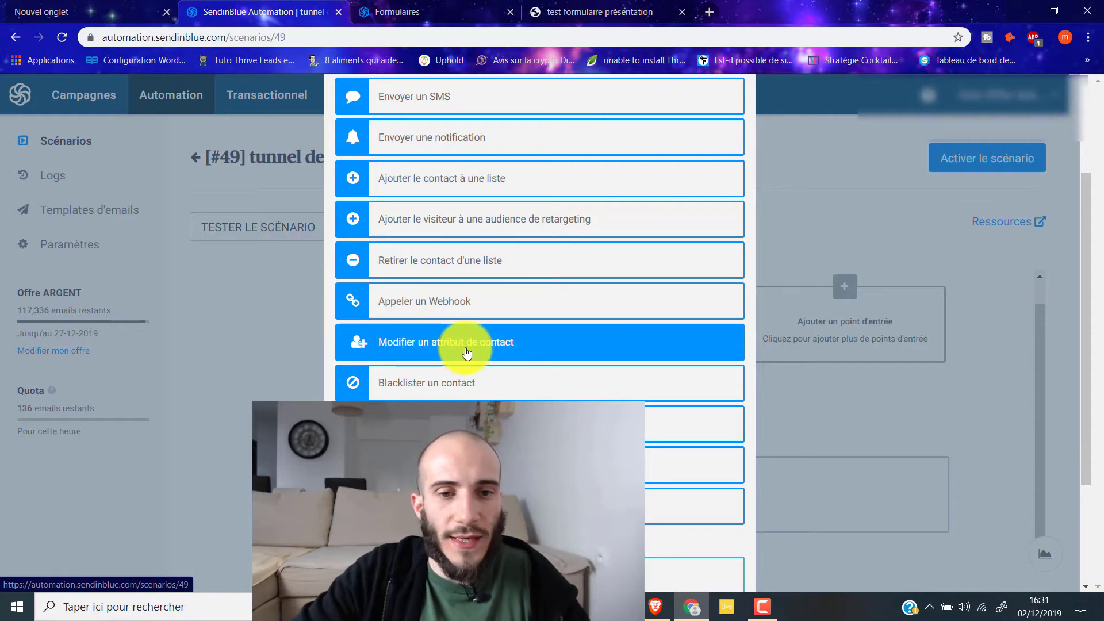
pyautogui.scroll(-2, 471, 349)
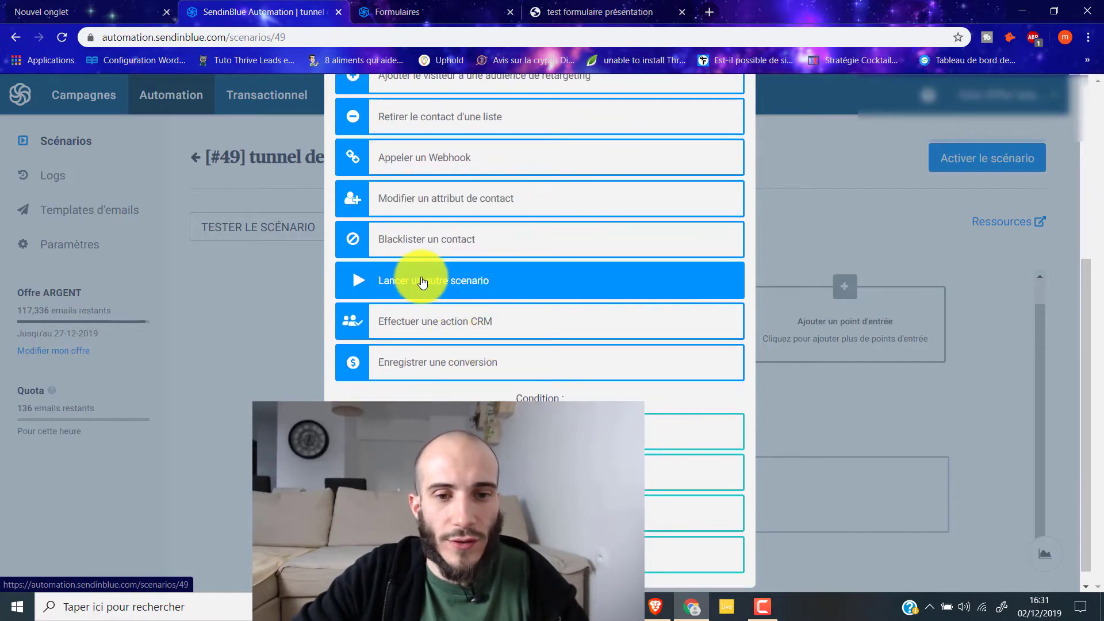
pyautogui.scroll(-1, 419, 305)
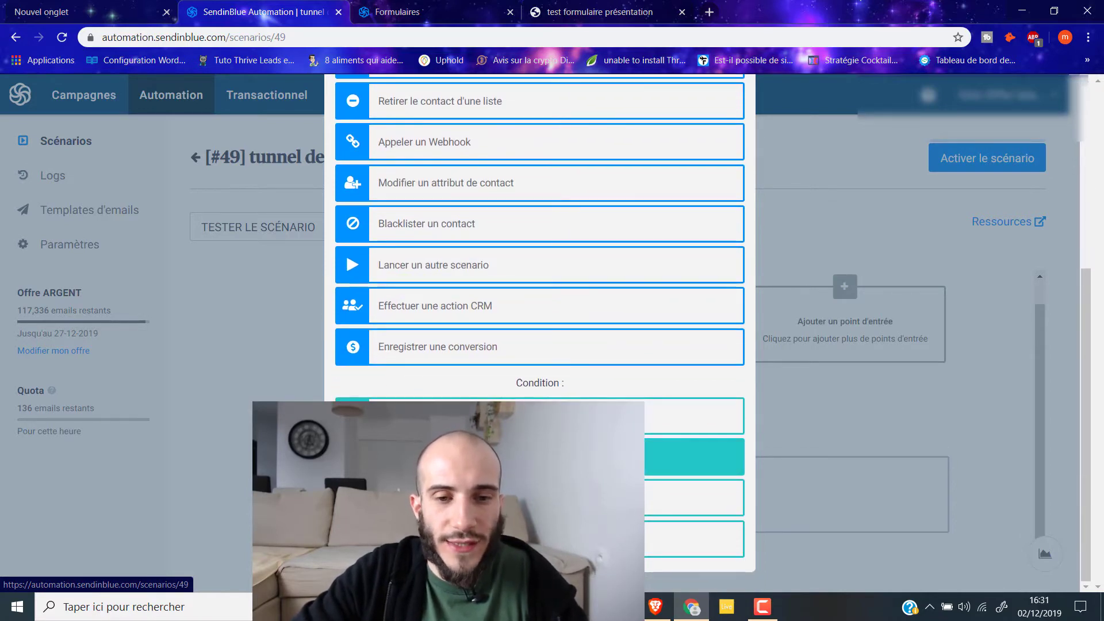
pyautogui.scroll(5, 420, 472)
pyautogui.scroll(-5, 419, 472)
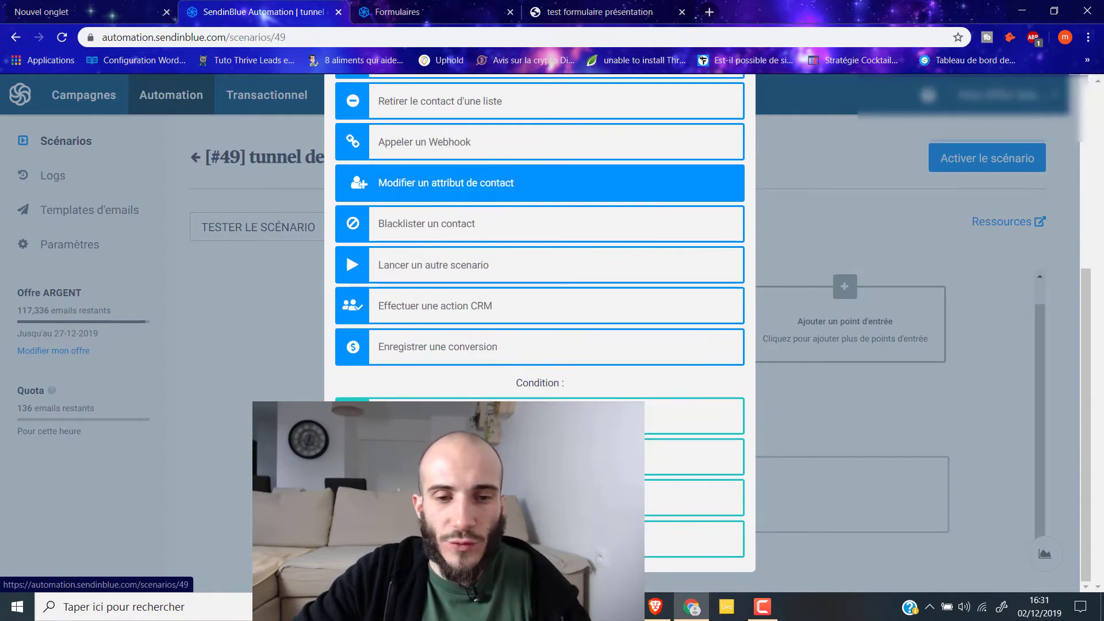
pyautogui.scroll(5, 420, 471)
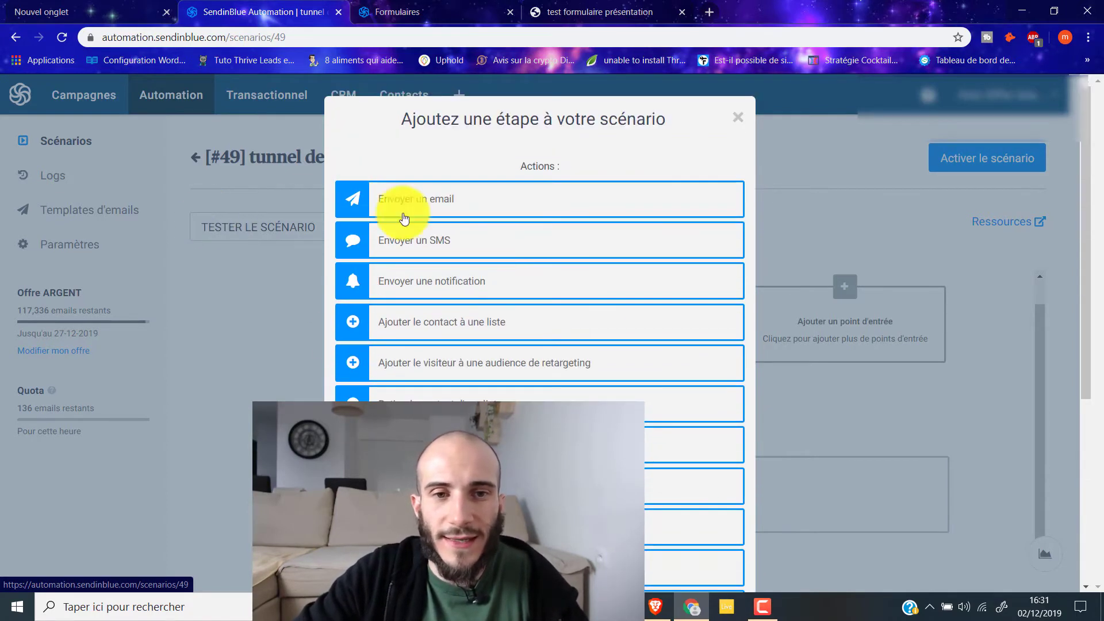
# Step: Choose "Envoyer un email" as the scenario step and create a new email template named "nom de ton mail"
pyautogui.click(434, 199)
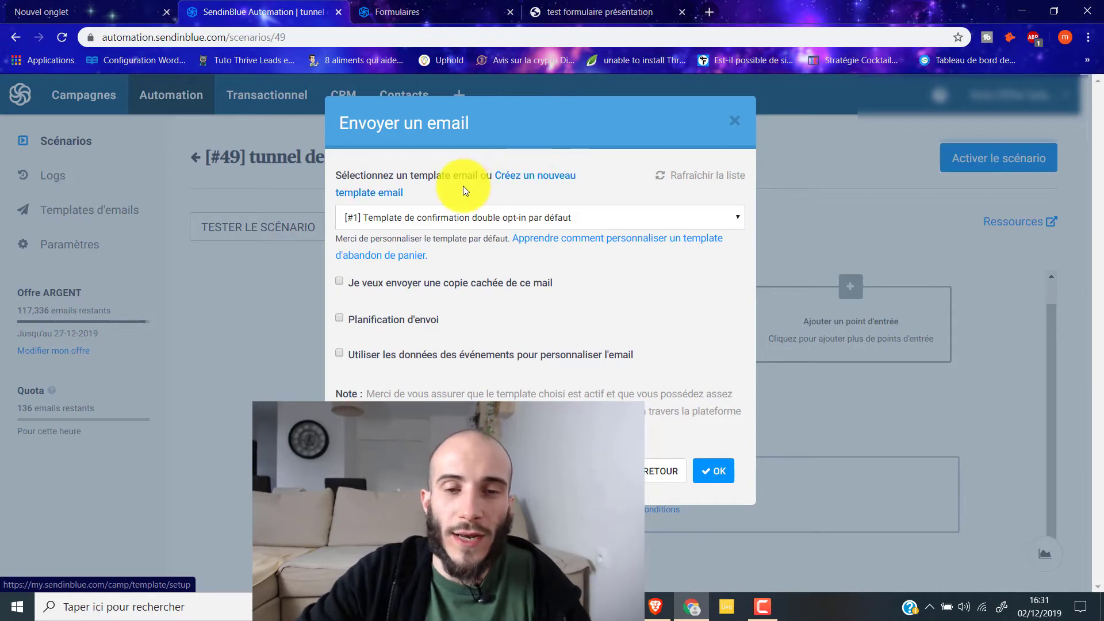
pyautogui.click(541, 178)
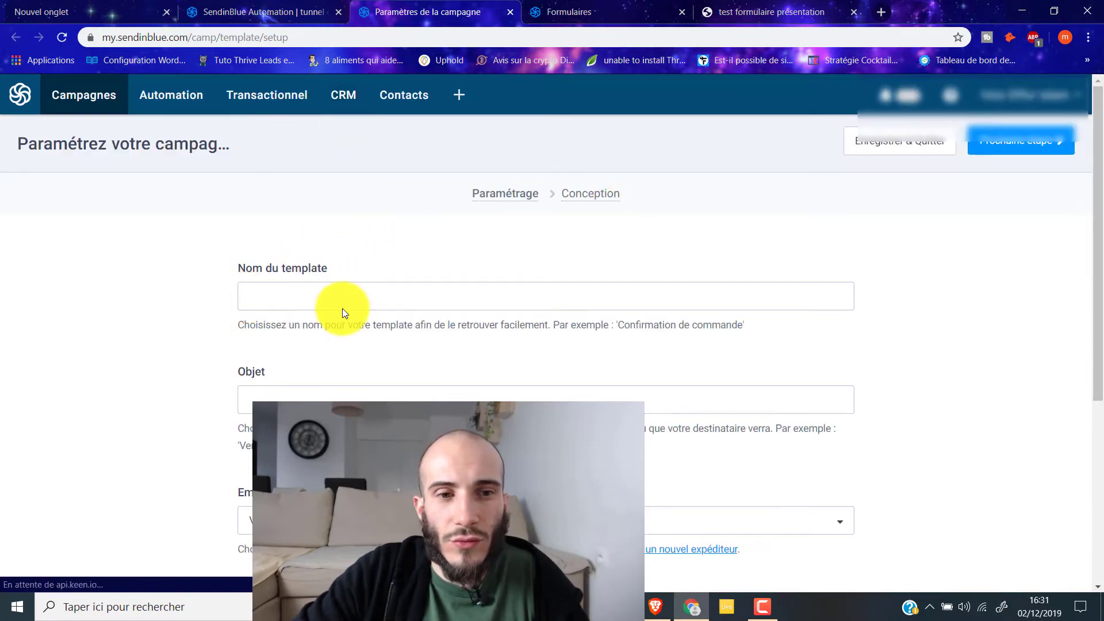
pyautogui.click(350, 304)
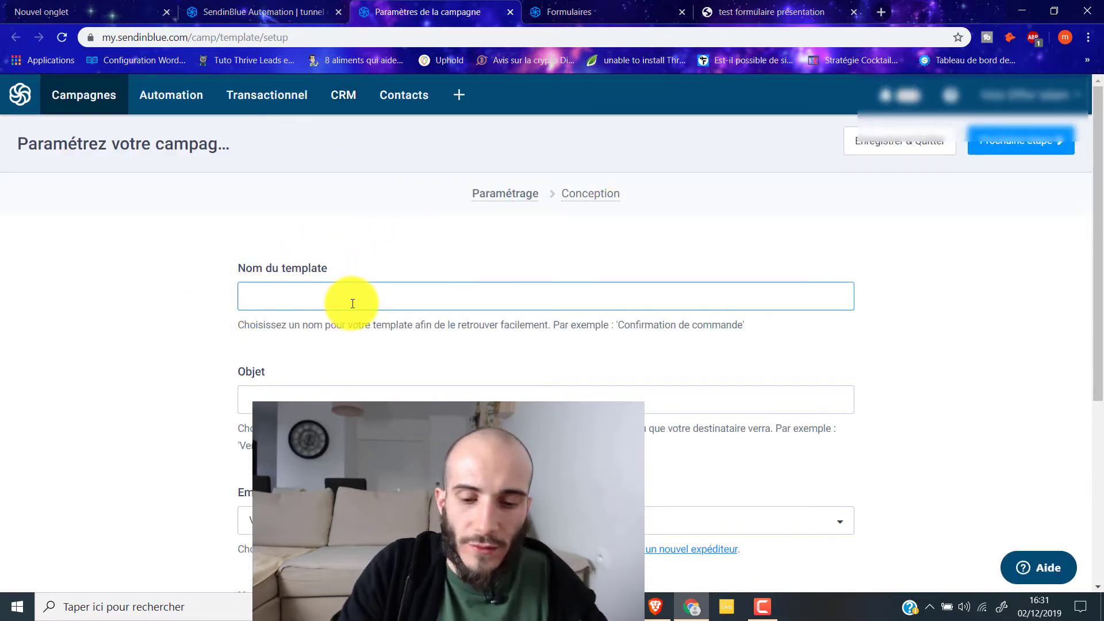
pyautogui.write('nom de ton mail')
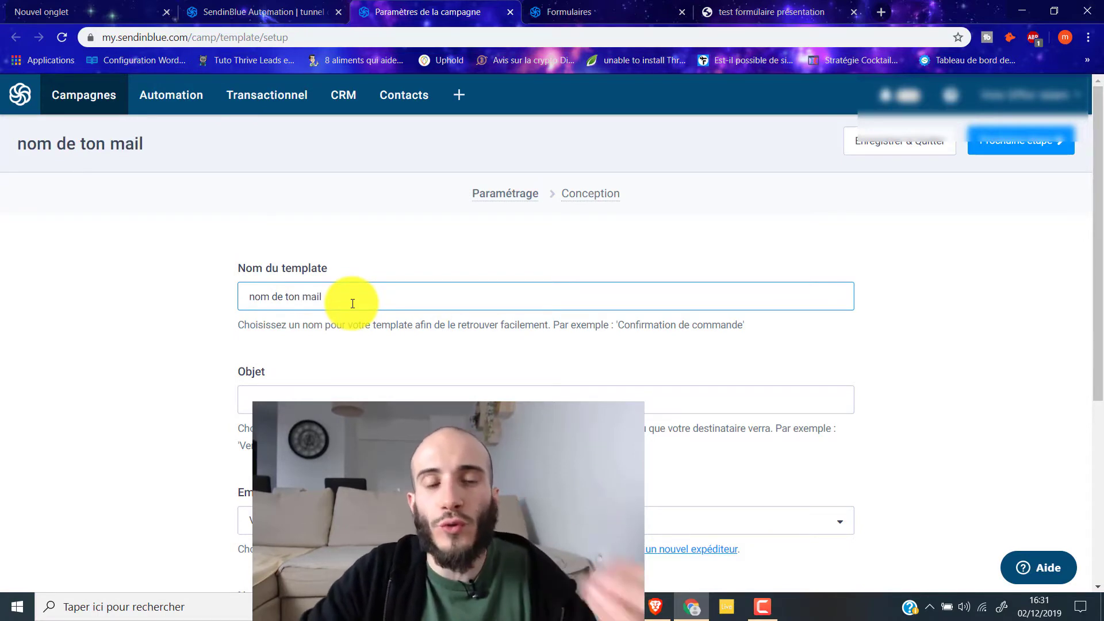
pyautogui.scroll(-4, 352, 302)
pyautogui.scroll(4, 322, 207)
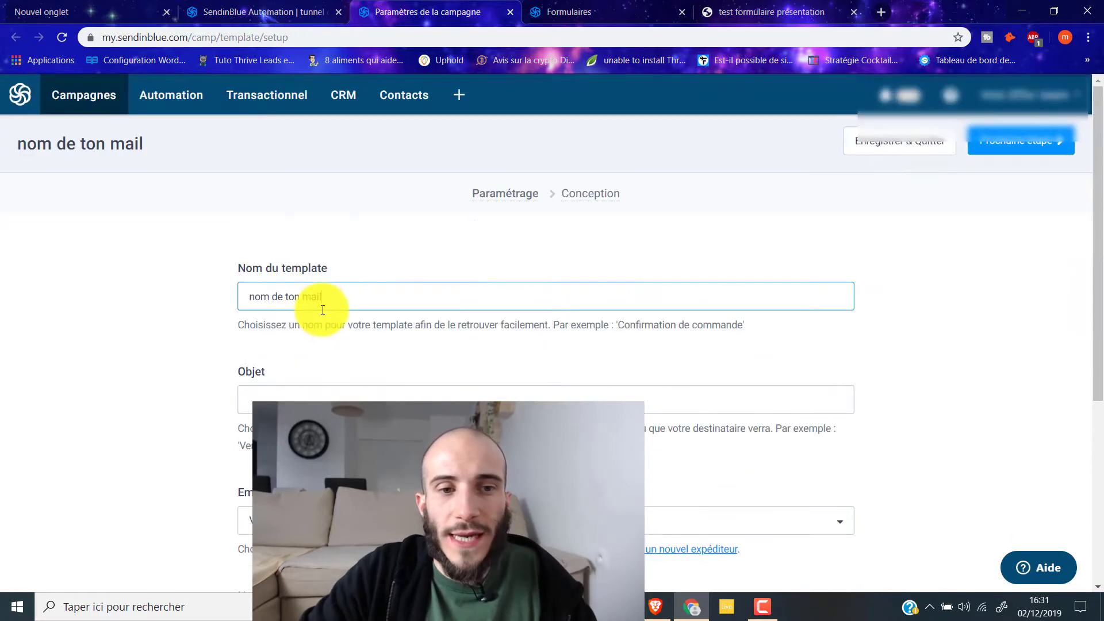
# Step: Set the email template's subject to "Ton ebook offert"
pyautogui.click(298, 392)
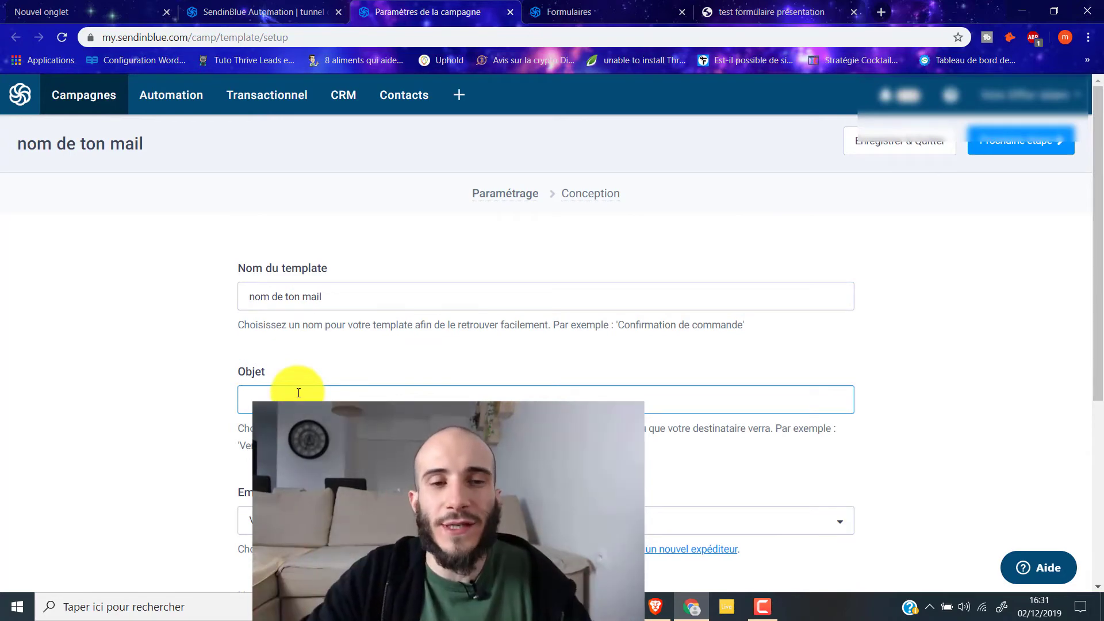
pyautogui.moveTo(330, 294); pyautogui.dragTo(16, 330)
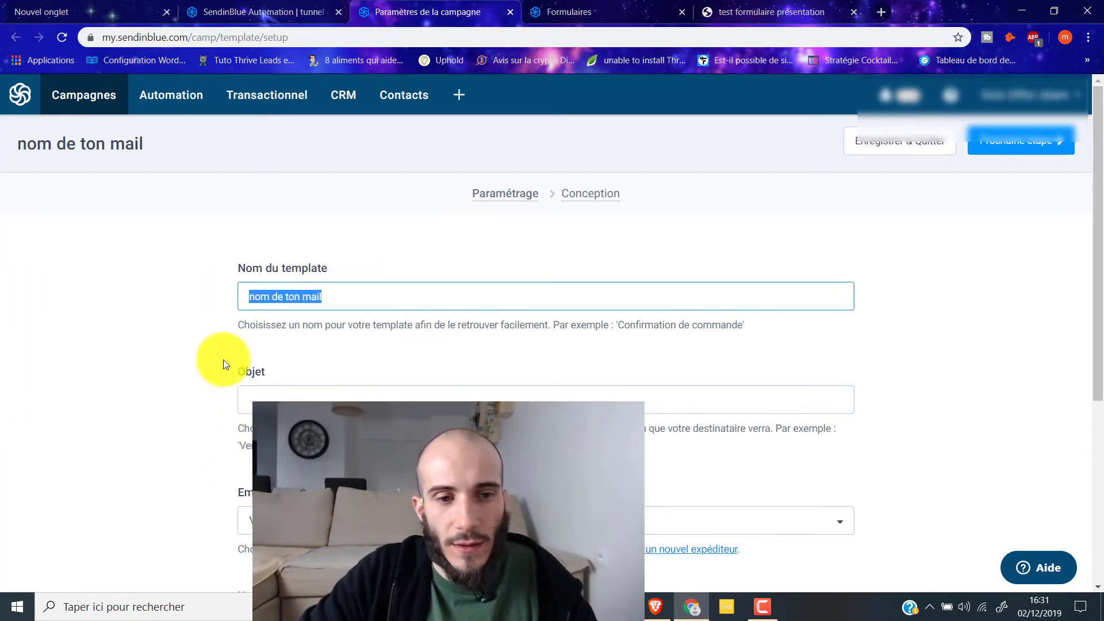
pyautogui.click(273, 397)
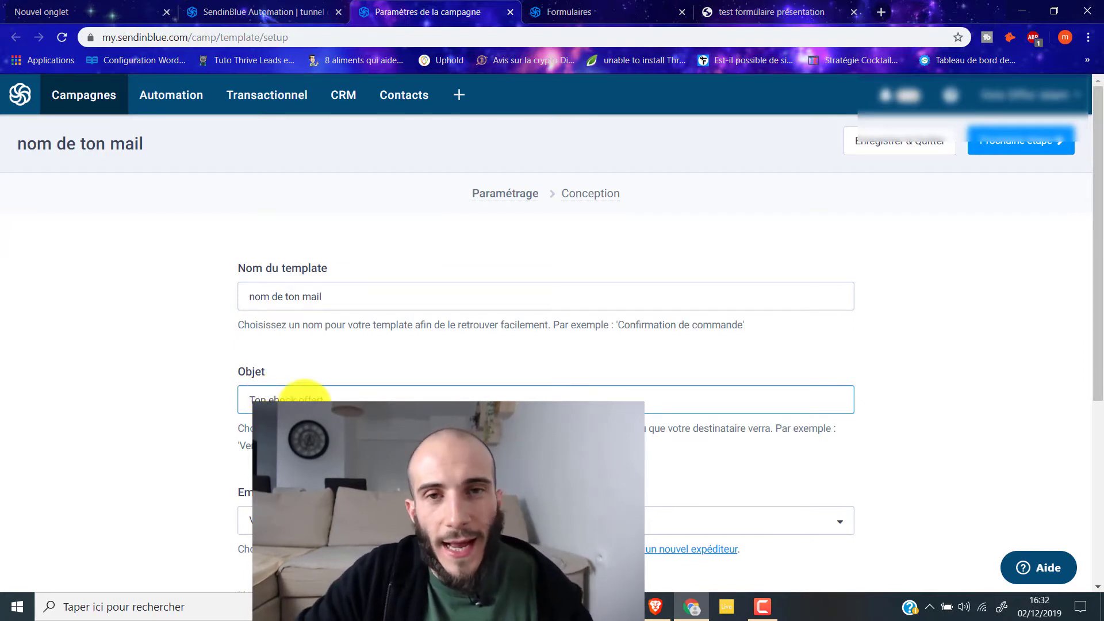
pyautogui.moveTo(239, 374); pyautogui.dragTo(276, 375)
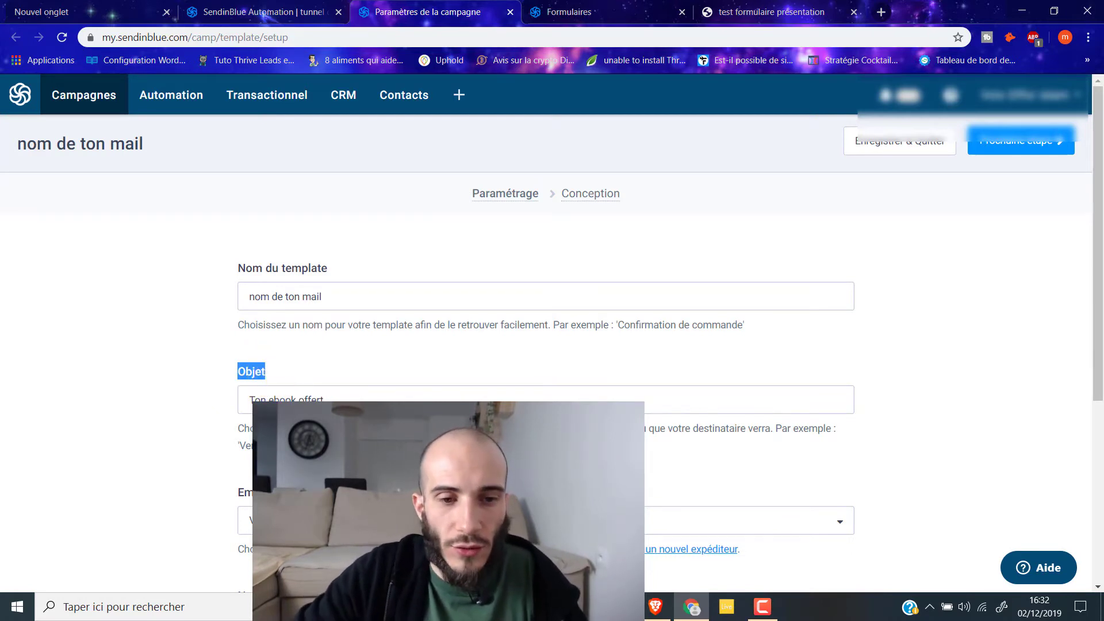
# Step: Review the template's sender and reply settings without changing them, and continue to the Conception stage
pyautogui.click(402, 521)
pyautogui.click(402, 570)
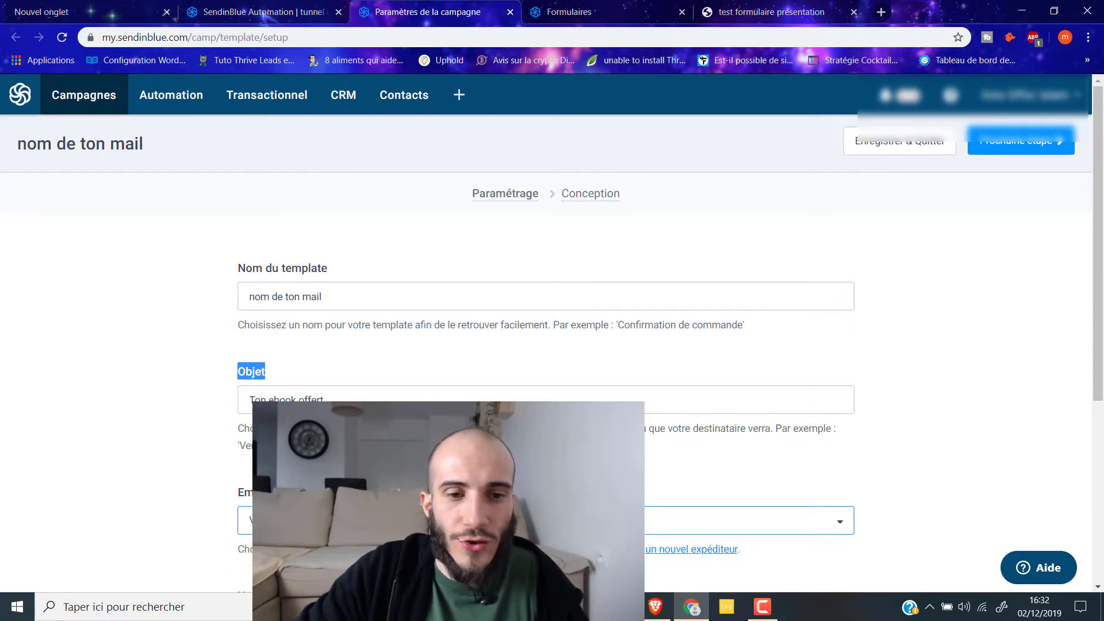
pyautogui.click(342, 401)
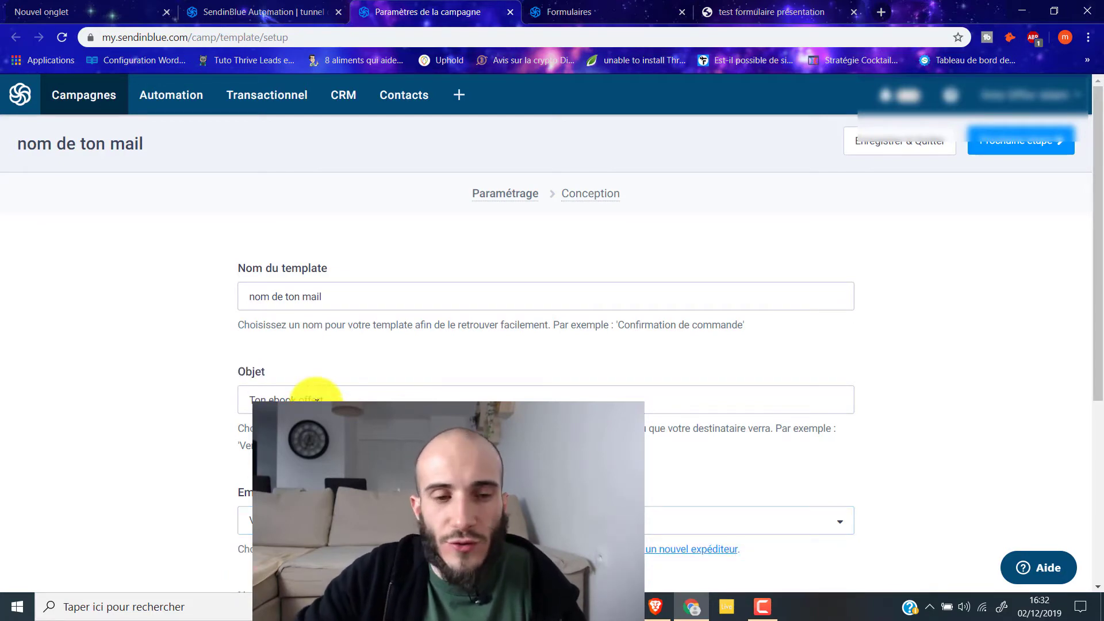
pyautogui.scroll(-4, 316, 401)
pyautogui.scroll(4, 345, 393)
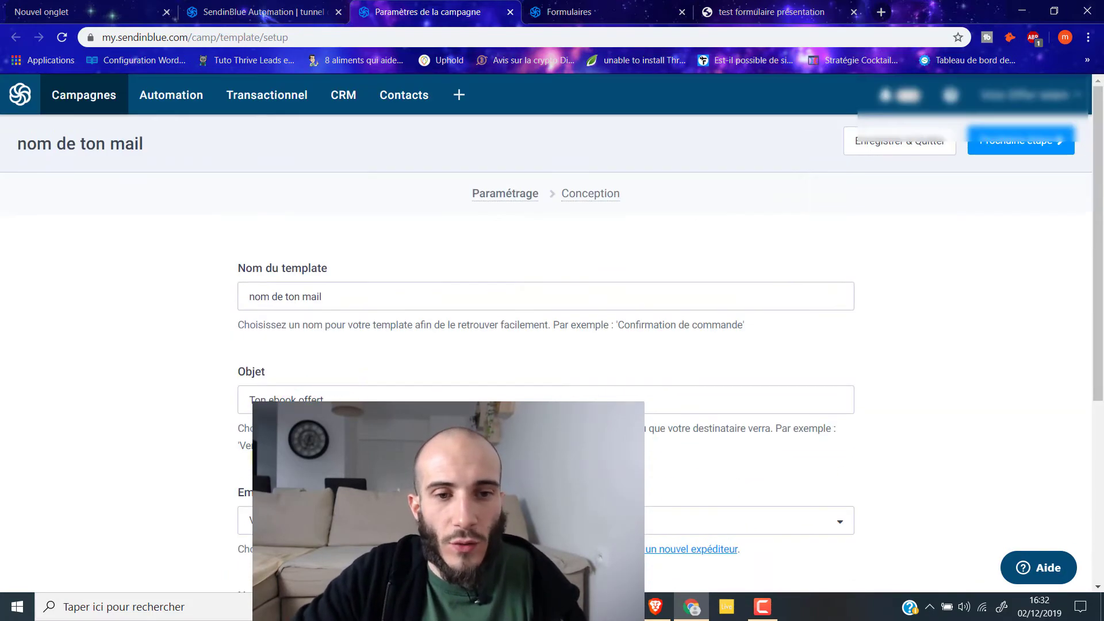
pyautogui.scroll(-5, 557, 323)
pyautogui.click(338, 400)
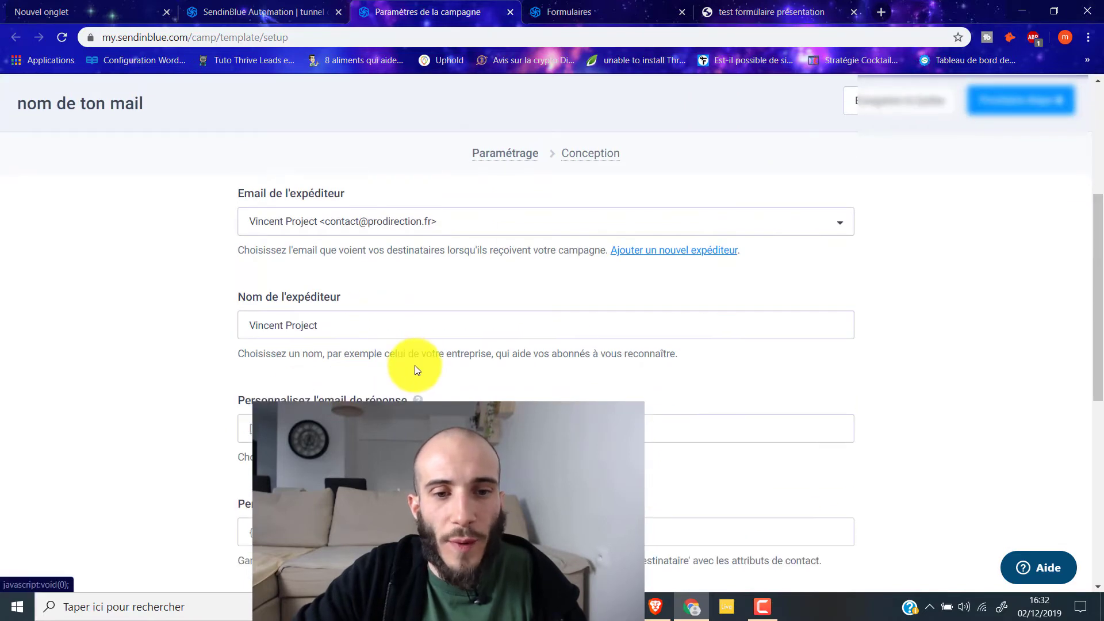
pyautogui.scroll(-5, 383, 377)
pyautogui.scroll(6, 414, 385)
pyautogui.scroll(6, 414, 395)
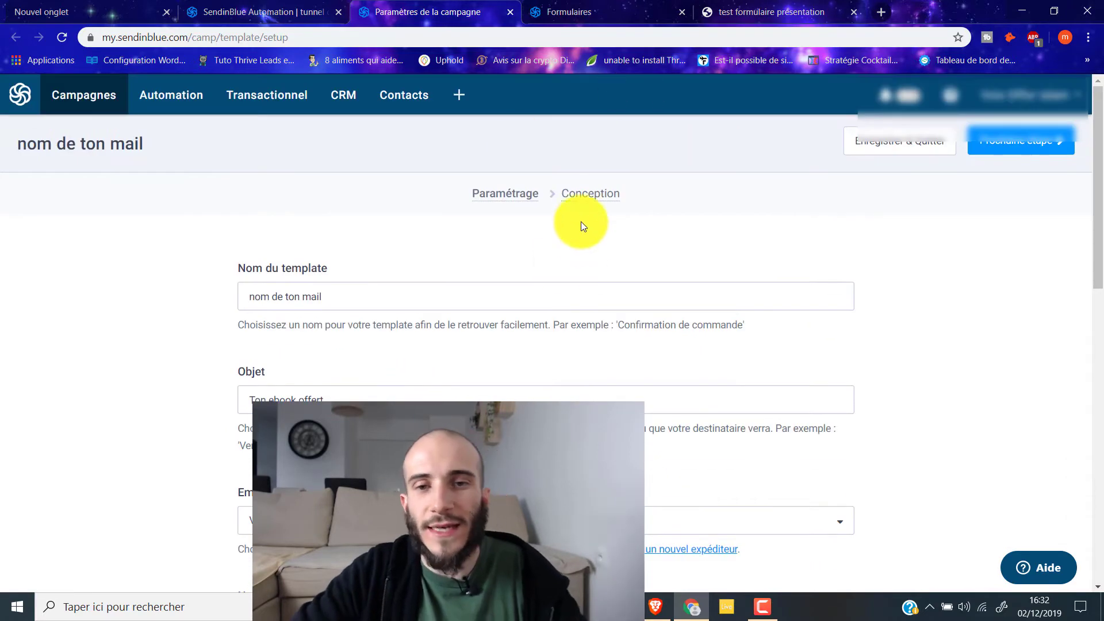
pyautogui.click(585, 197)
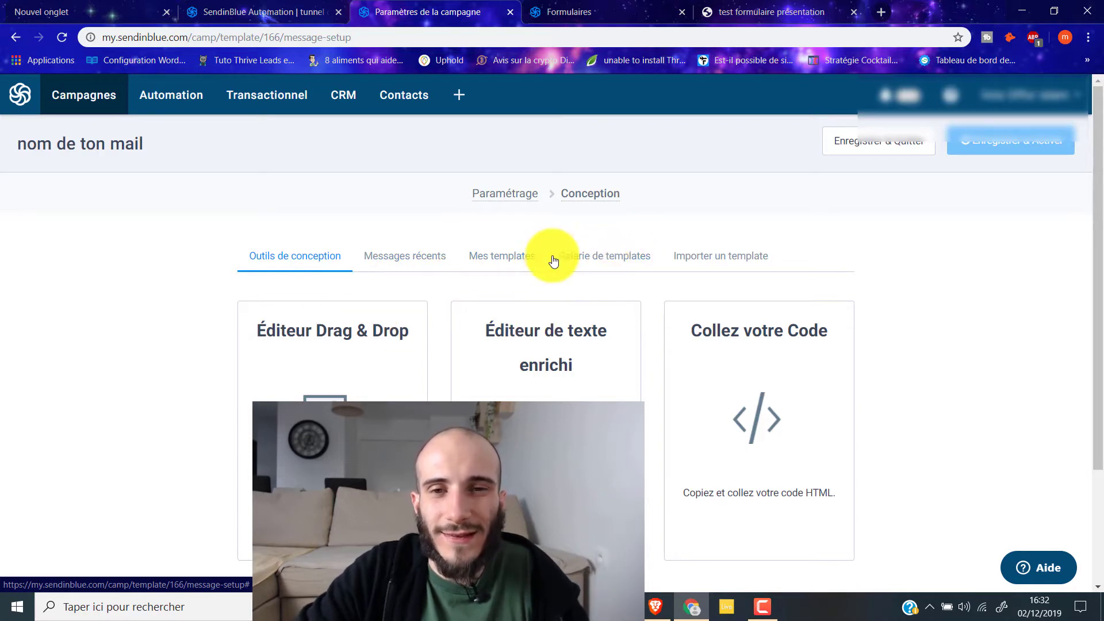
# Step: Browse the newsletter, holiday greeting and contest designs in the template gallery
pyautogui.click(630, 265)
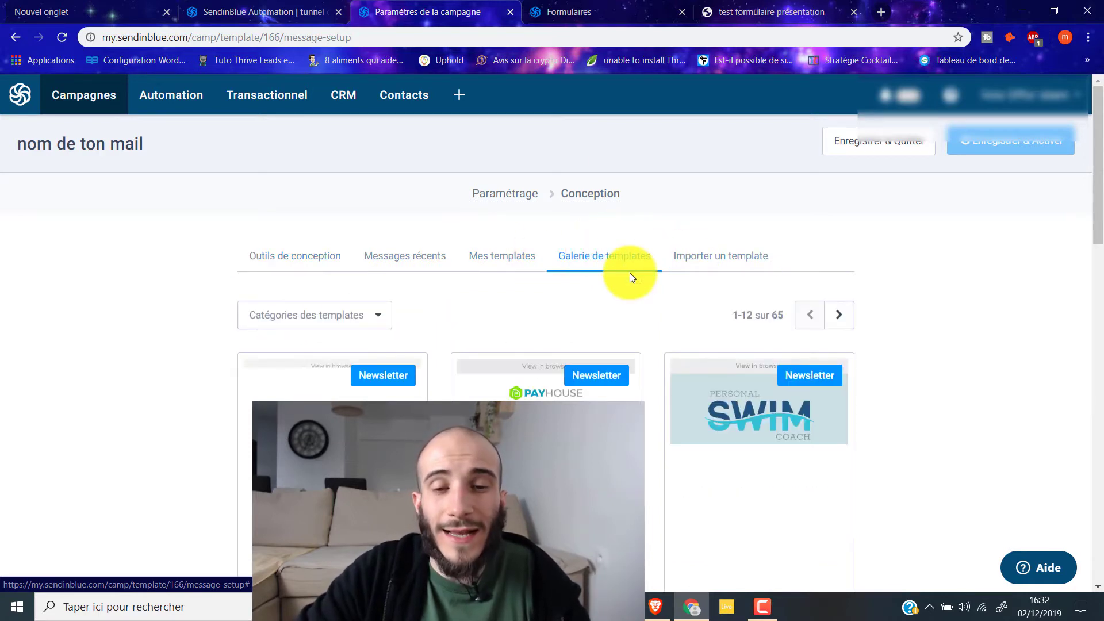
pyautogui.scroll(-4, 630, 272)
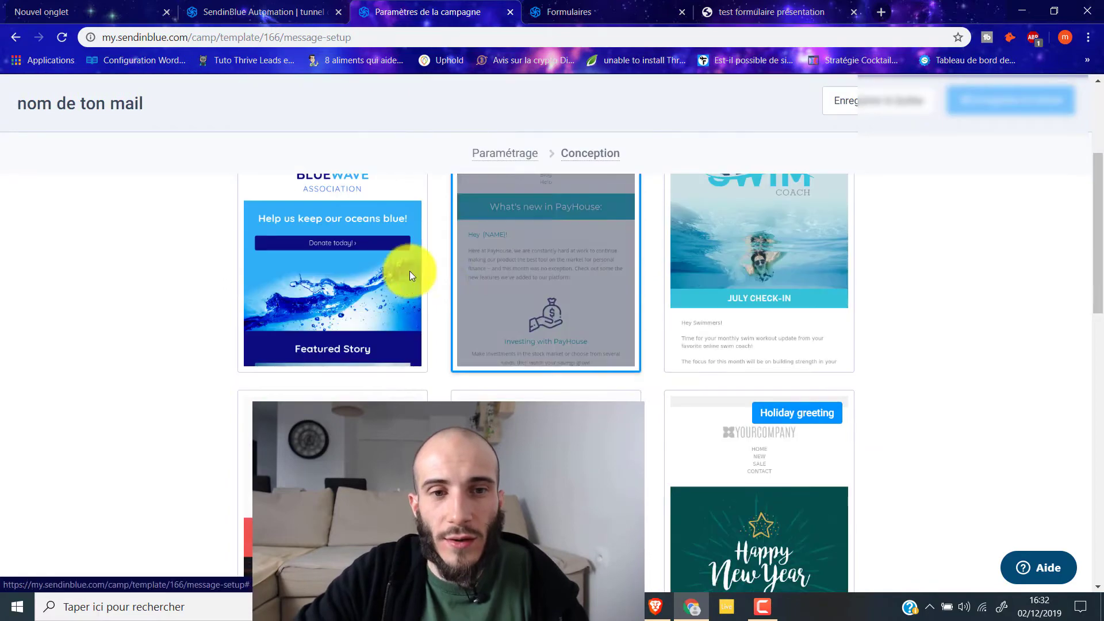
pyautogui.scroll(-7, 815, 328)
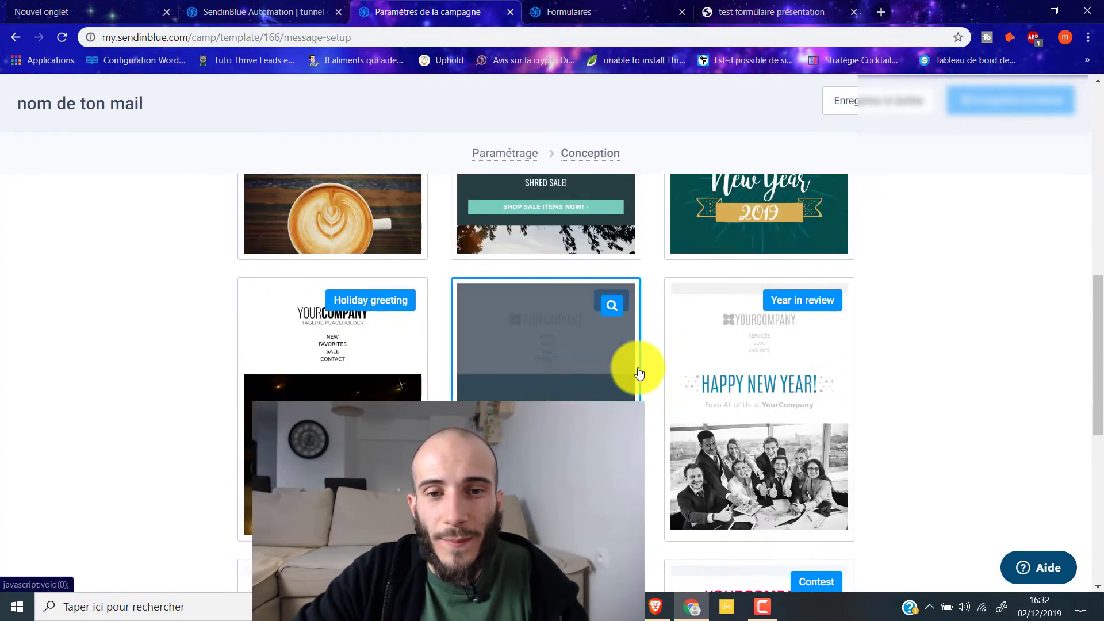
pyautogui.scroll(5, 637, 370)
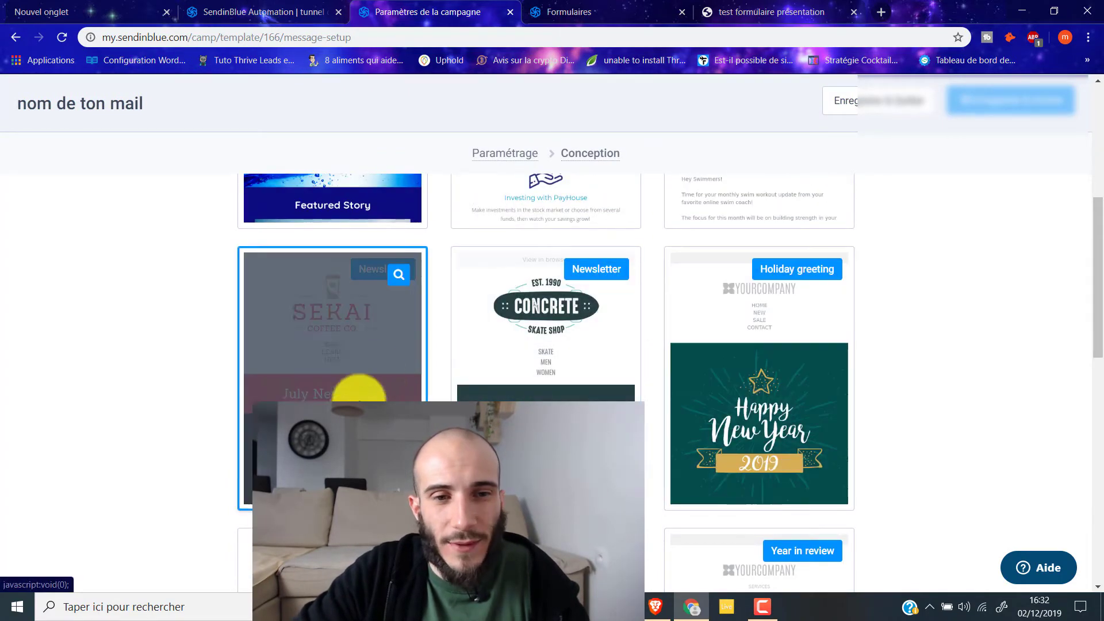
pyautogui.scroll(-5, 385, 296)
pyautogui.scroll(-4, 384, 296)
pyautogui.scroll(-3, 419, 333)
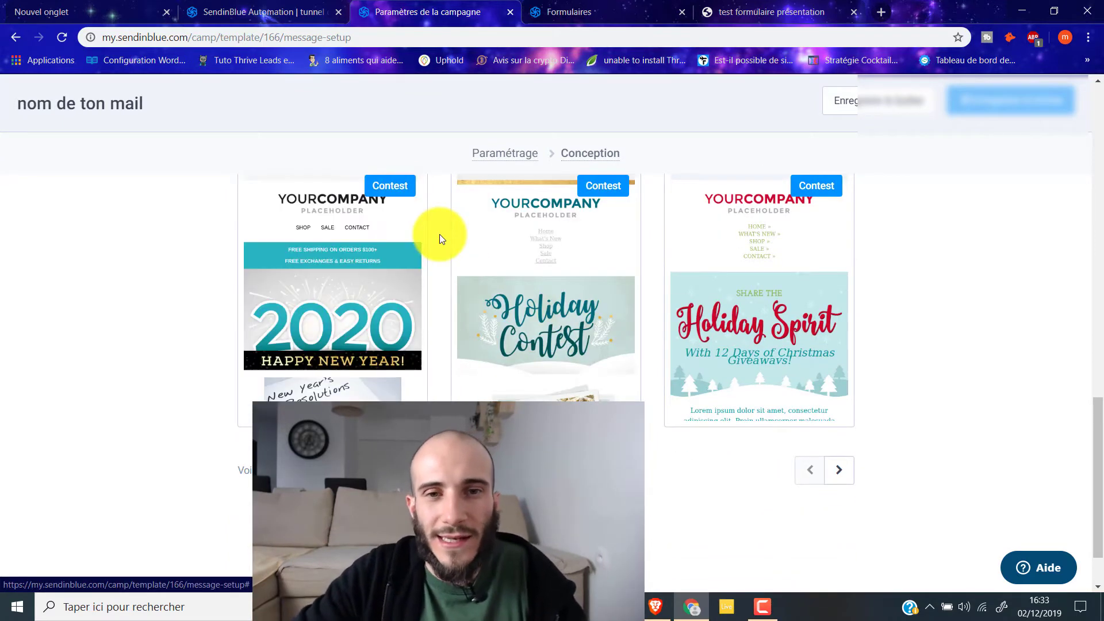
pyautogui.scroll(5, 500, 368)
pyautogui.scroll(5, 514, 391)
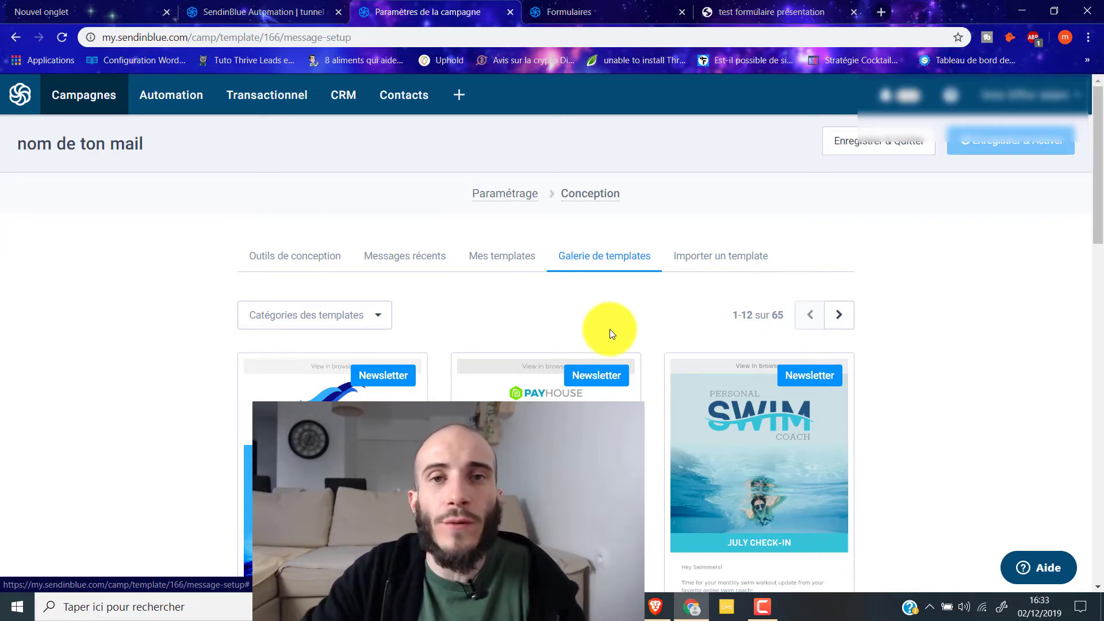
# Step: Look through the gallery again, open the preview of the BlueWave Association newsletter template, and close it
pyautogui.scroll(-5, 352, 311)
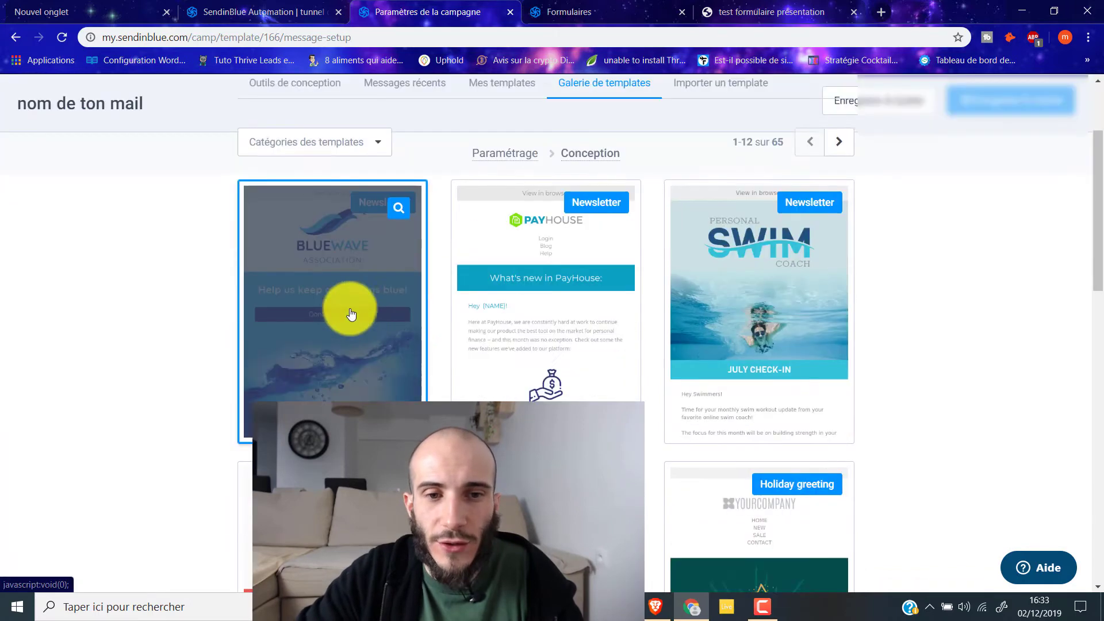
pyautogui.scroll(-3, 716, 391)
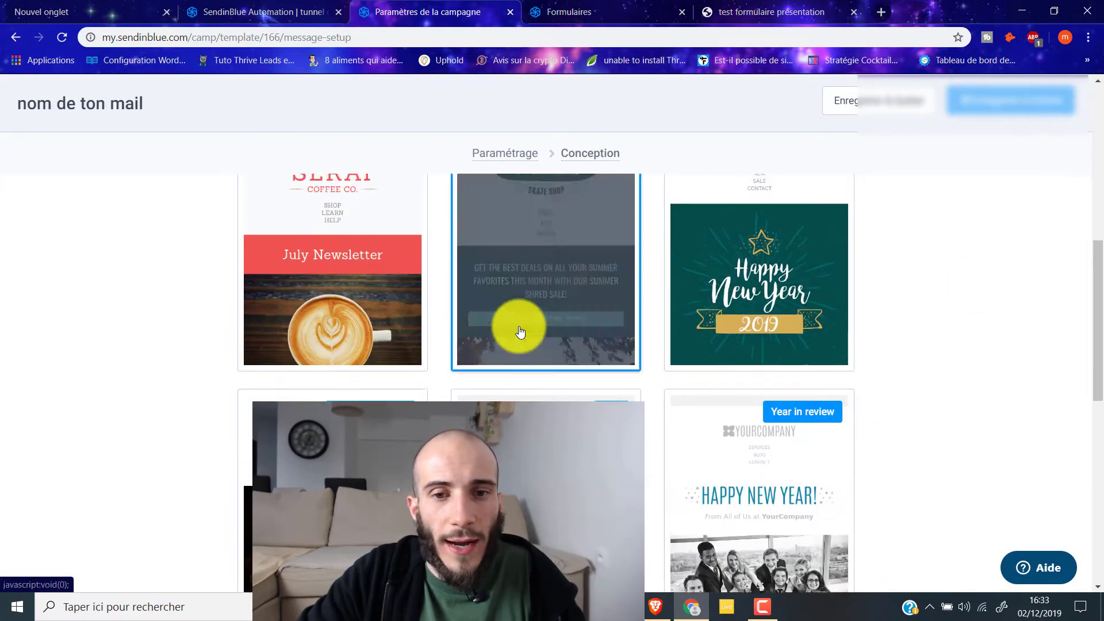
pyautogui.scroll(6, 512, 325)
pyautogui.click(334, 249)
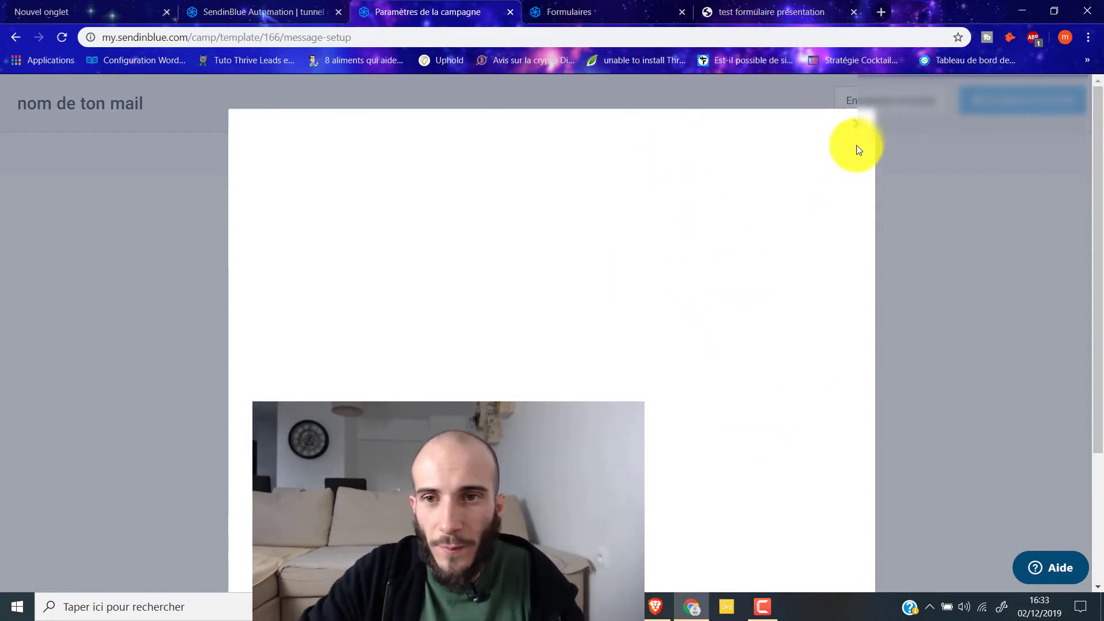
pyautogui.click(854, 123)
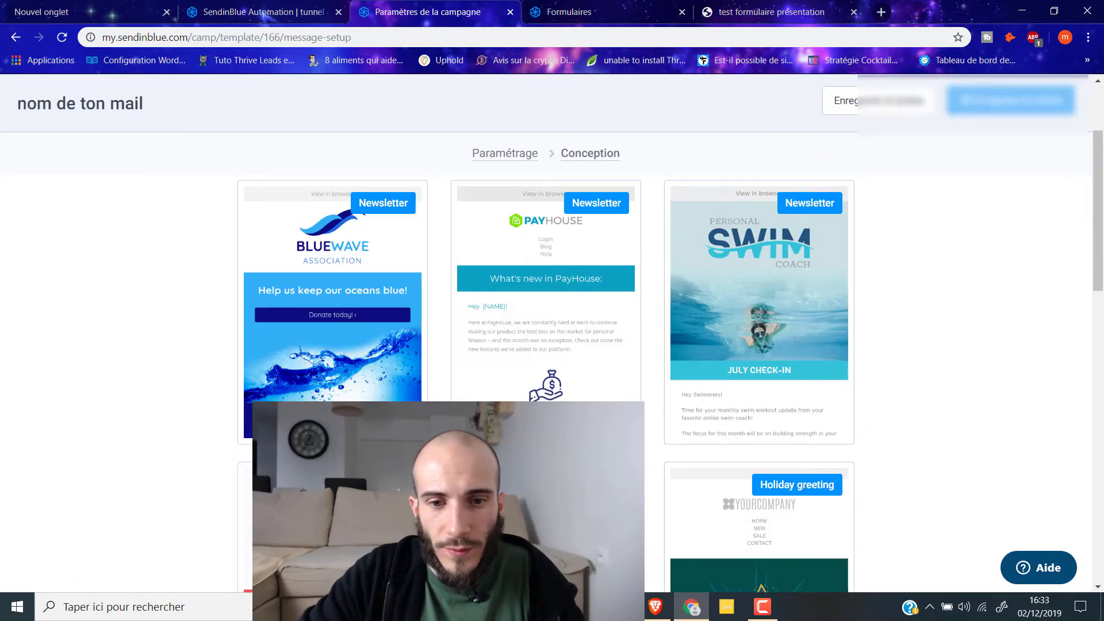
# Step: Open the preview of the Concrete Skate Shop template, look through its full layout, and close it
pyautogui.click(526, 314)
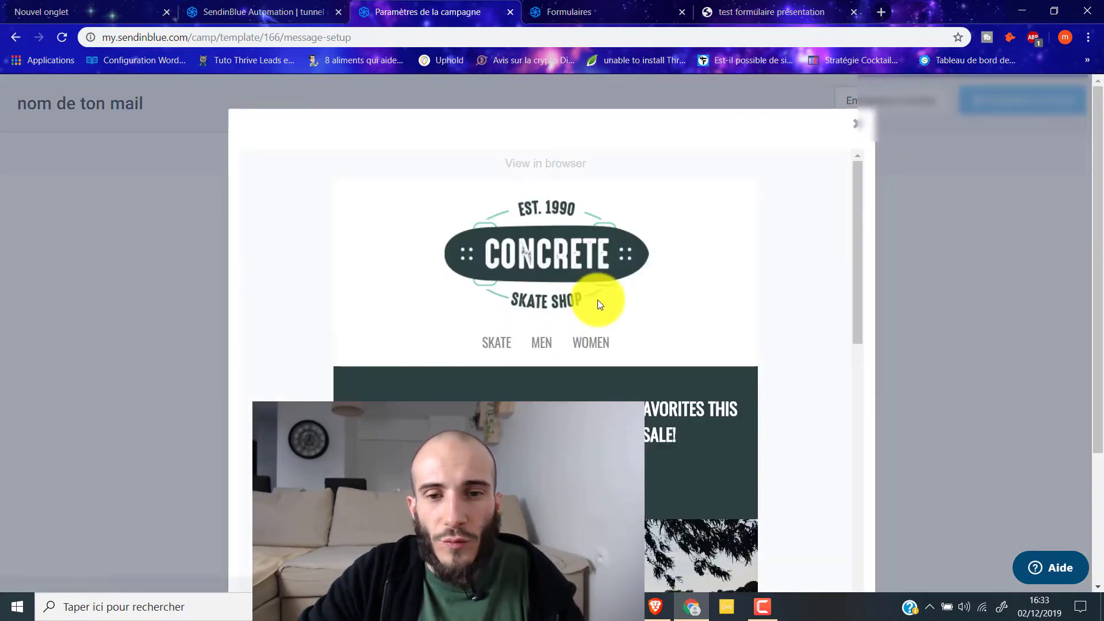
pyautogui.scroll(-5, 653, 419)
pyautogui.scroll(-10, 734, 485)
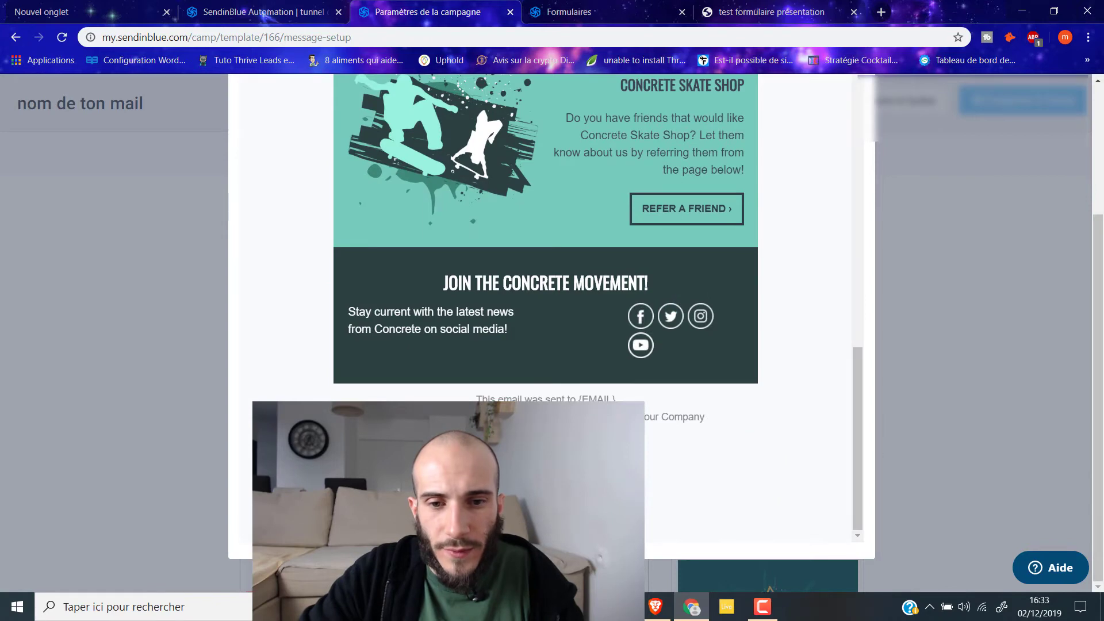
pyautogui.scroll(10, 847, 384)
pyautogui.scroll(10, 848, 384)
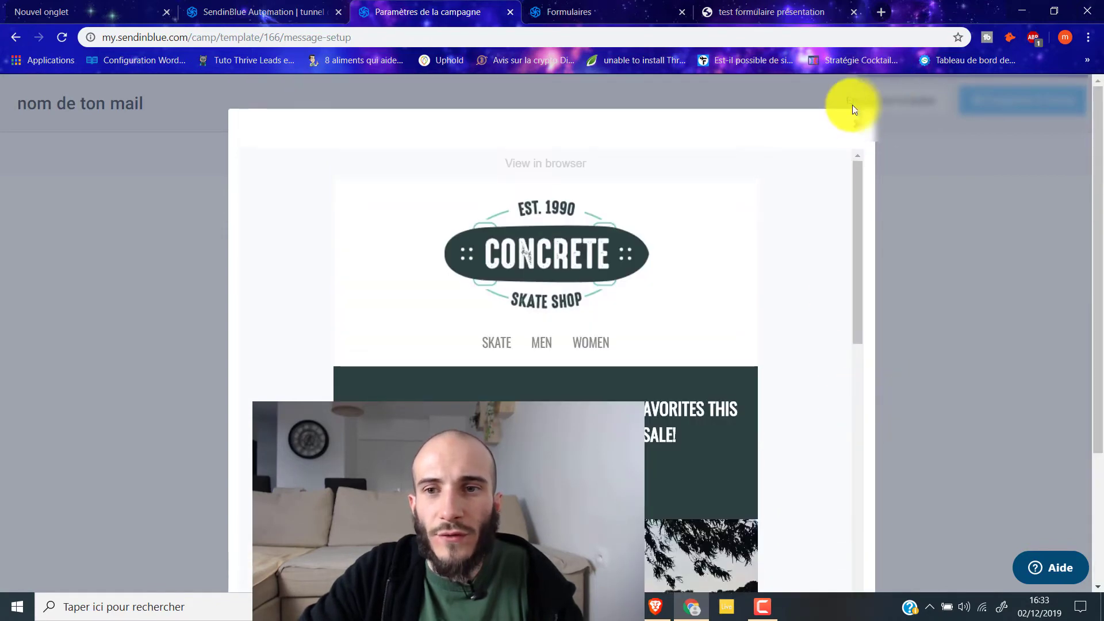
pyautogui.click(855, 121)
pyautogui.scroll(2, 492, 105)
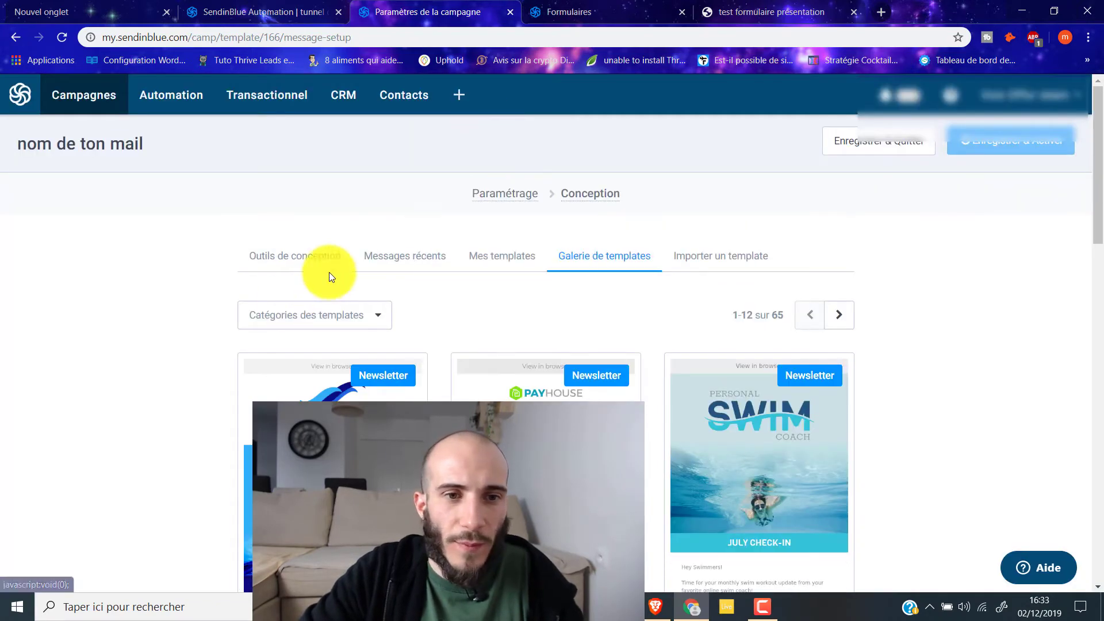
# Step: Start the email design in the Drag & Drop editor from the design tools and look over the default layout
pyautogui.click(299, 264)
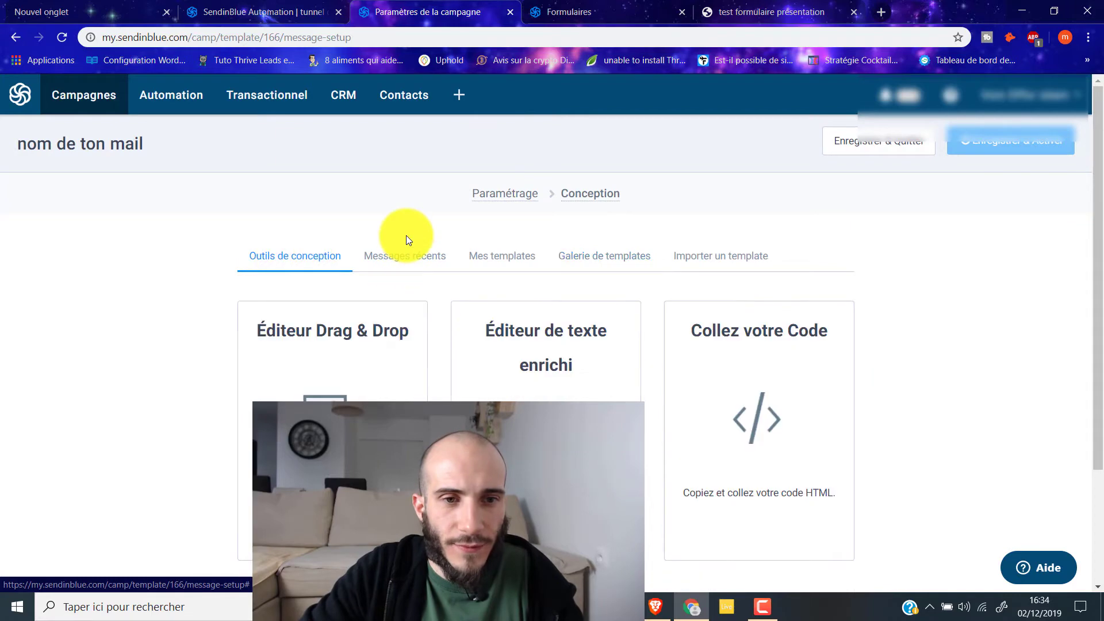
pyautogui.click(338, 384)
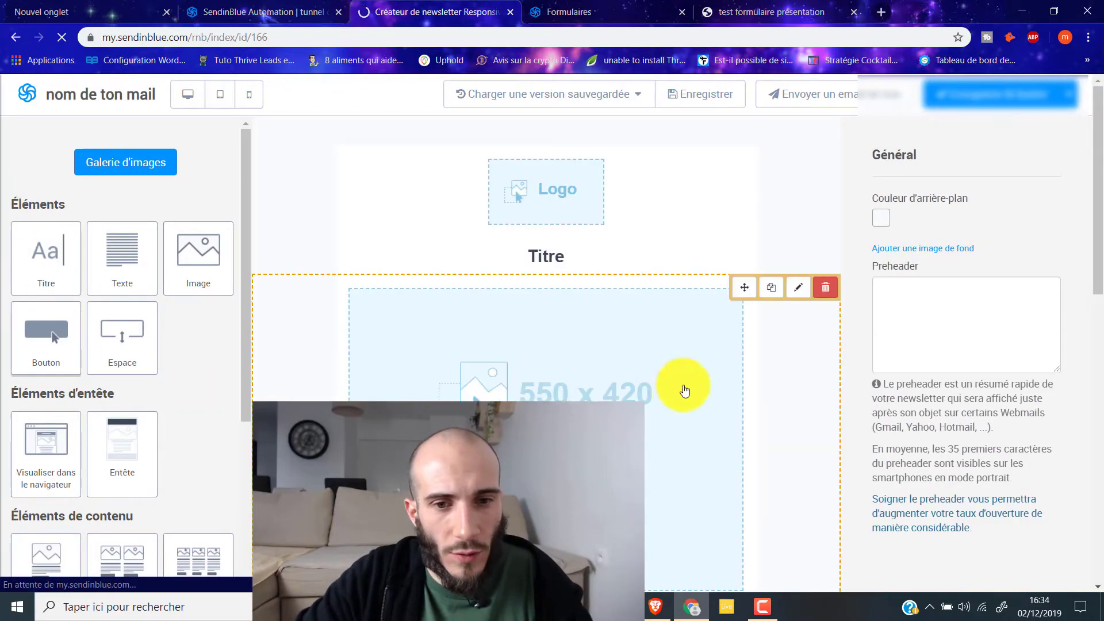
pyautogui.scroll(-6, 680, 385)
pyautogui.scroll(6, 616, 387)
pyautogui.scroll(-12, 616, 333)
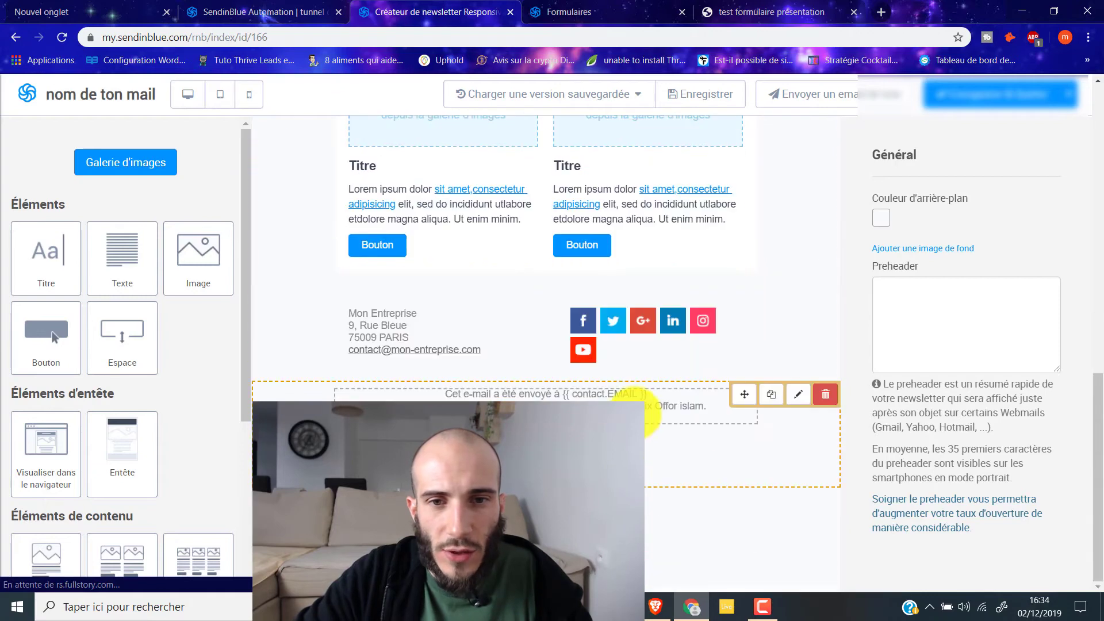
pyautogui.scroll(10, 638, 419)
pyautogui.scroll(2, 638, 419)
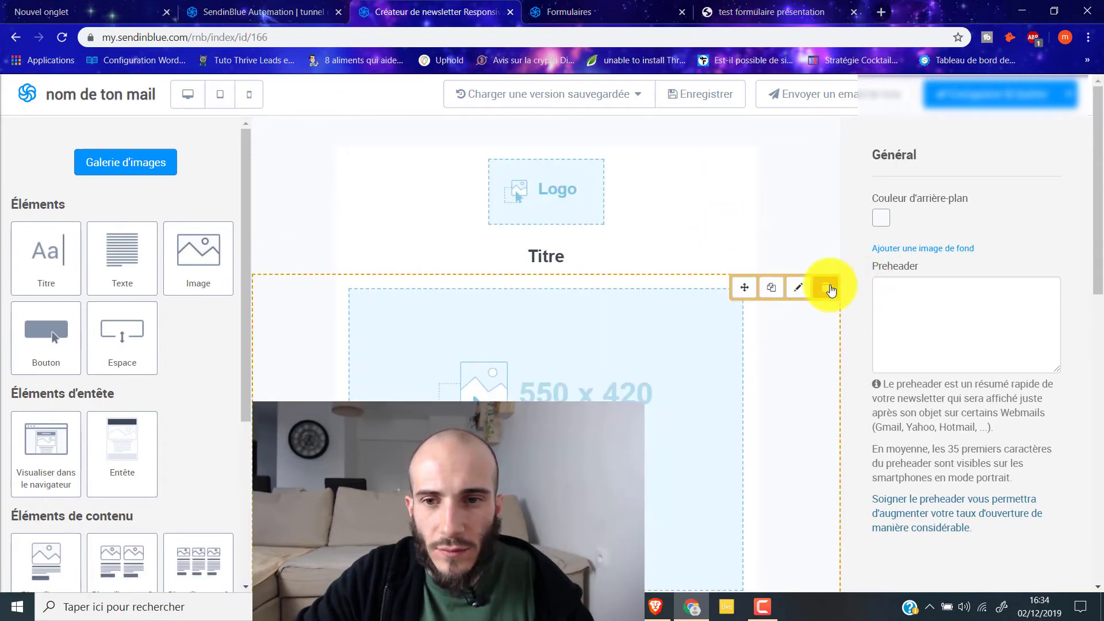
# Step: Delete the large image block, the two-column block, the company contact and social links block, and the logo block
pyautogui.click(826, 287)
pyautogui.click(614, 119)
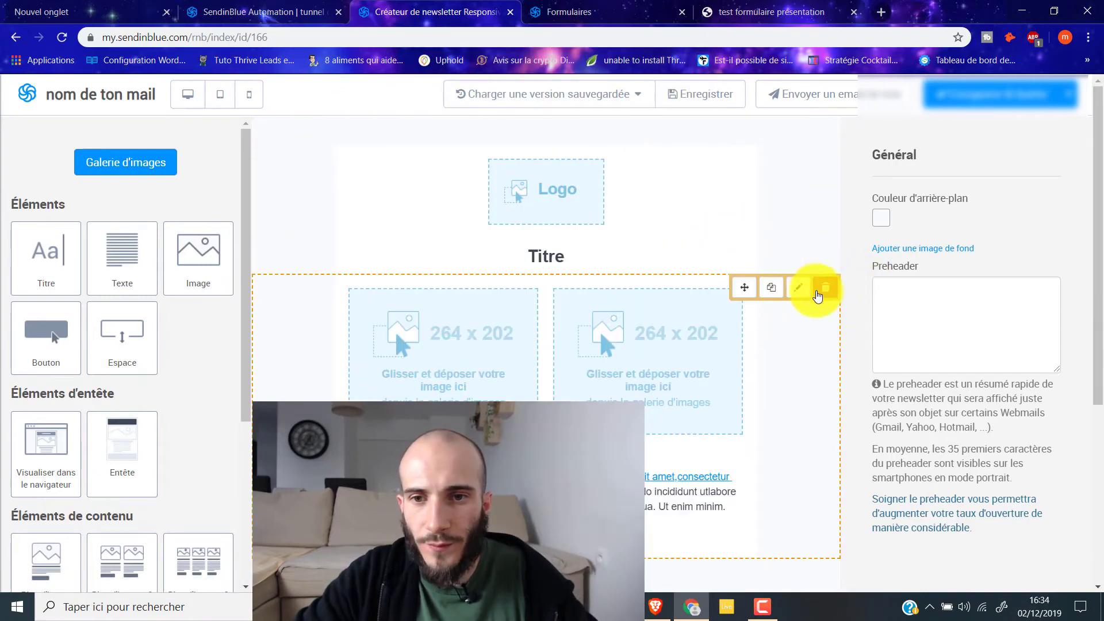
pyautogui.click(604, 117)
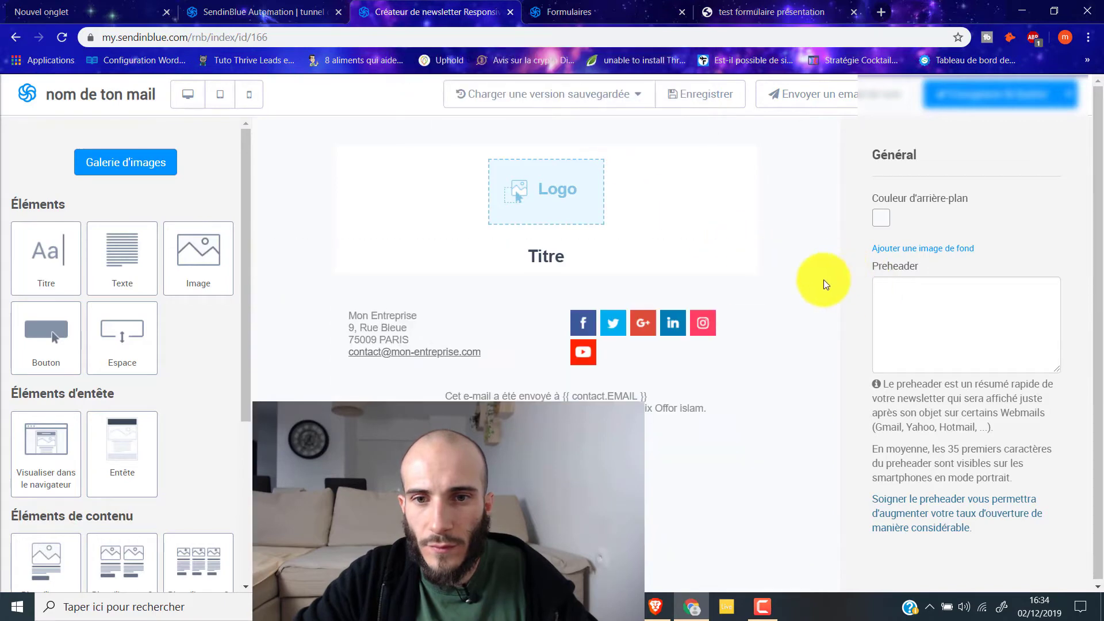
pyautogui.click(826, 303)
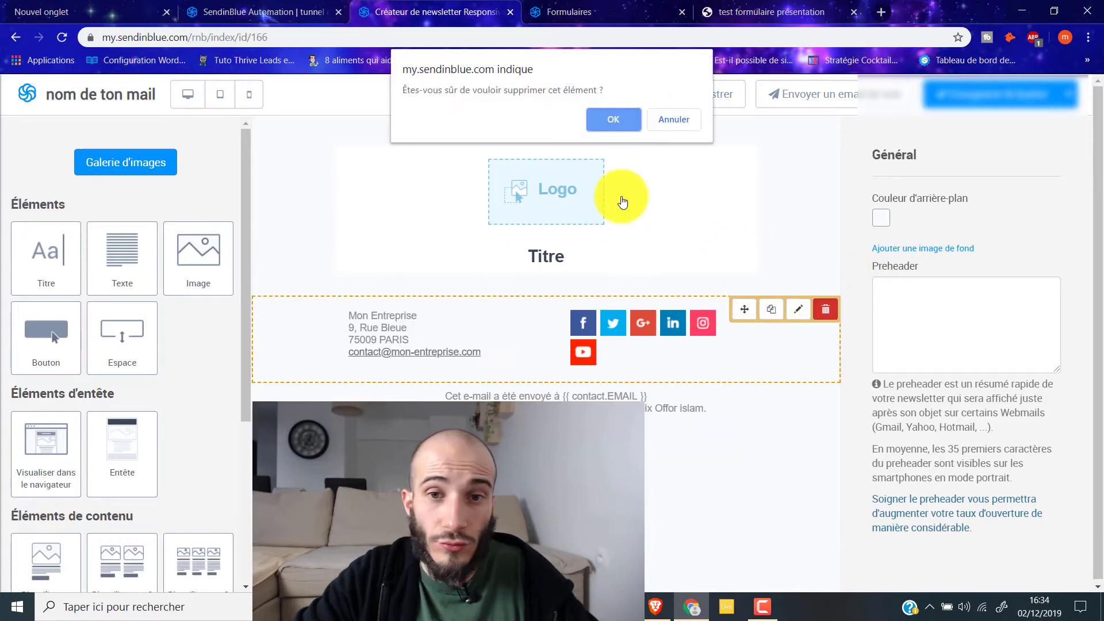
pyautogui.click(608, 119)
pyautogui.click(838, 158)
pyautogui.click(630, 126)
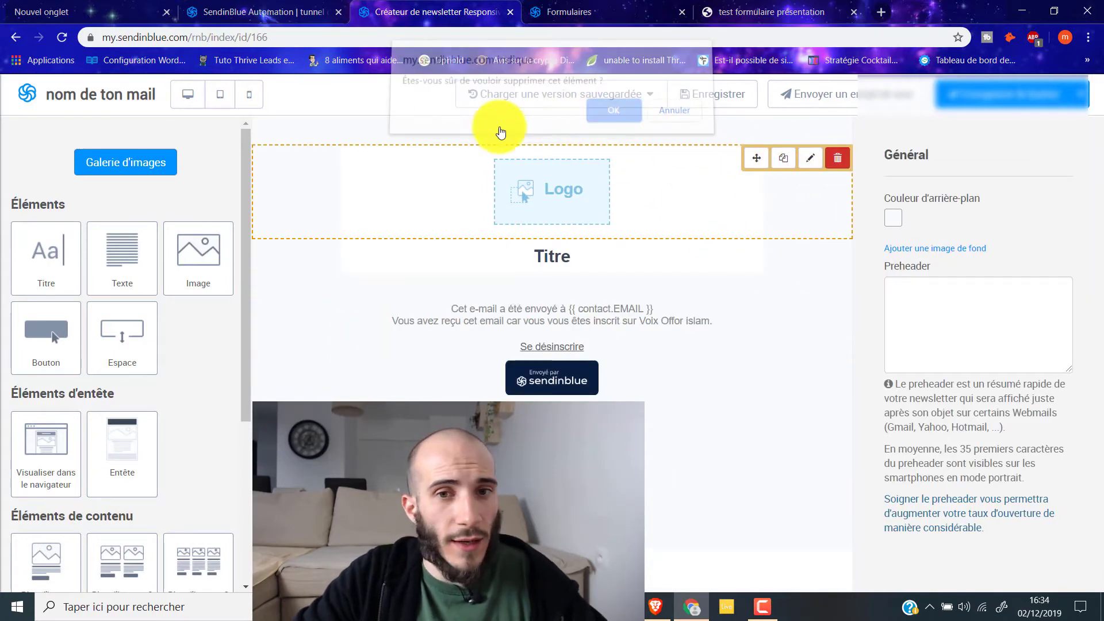
# Step: Replace the placeholder title text with "Bienvenue dans mon univers"
pyautogui.click(614, 165)
pyautogui.hotkey('ctrl', 'a')
pyautogui.write('B')
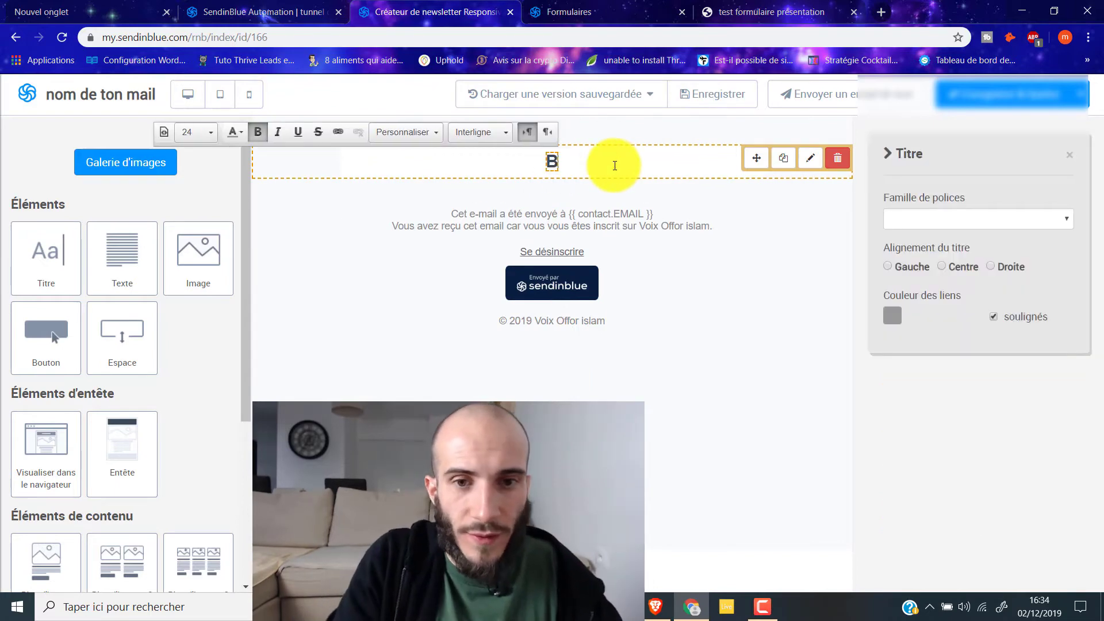
pyautogui.write('ienvenue p')
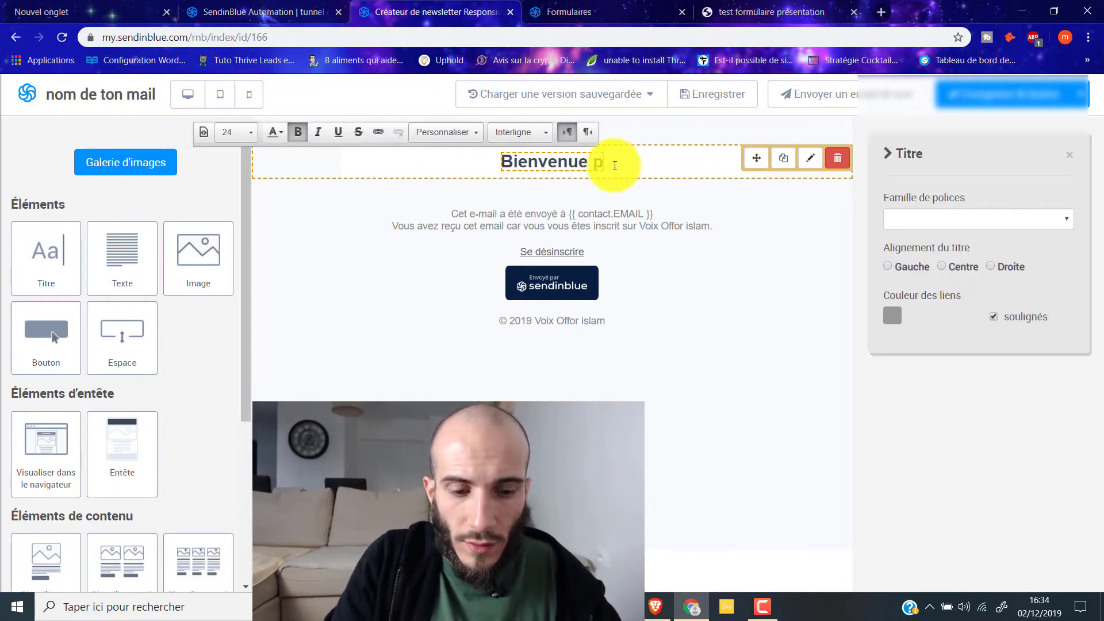
pyautogui.write('dans mon')
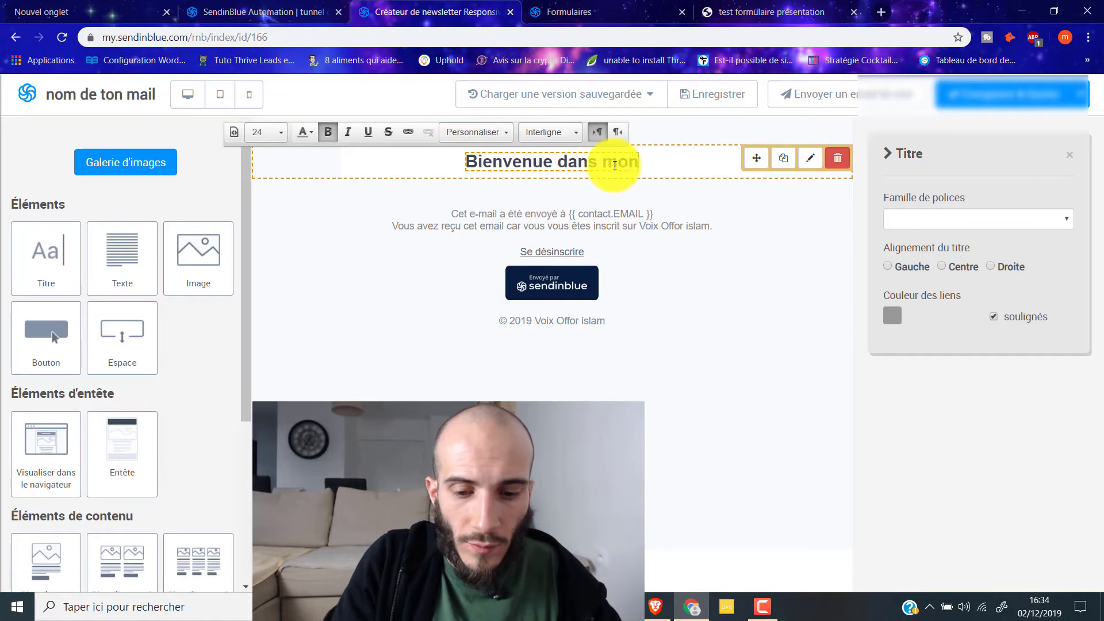
pyautogui.write(' univers')
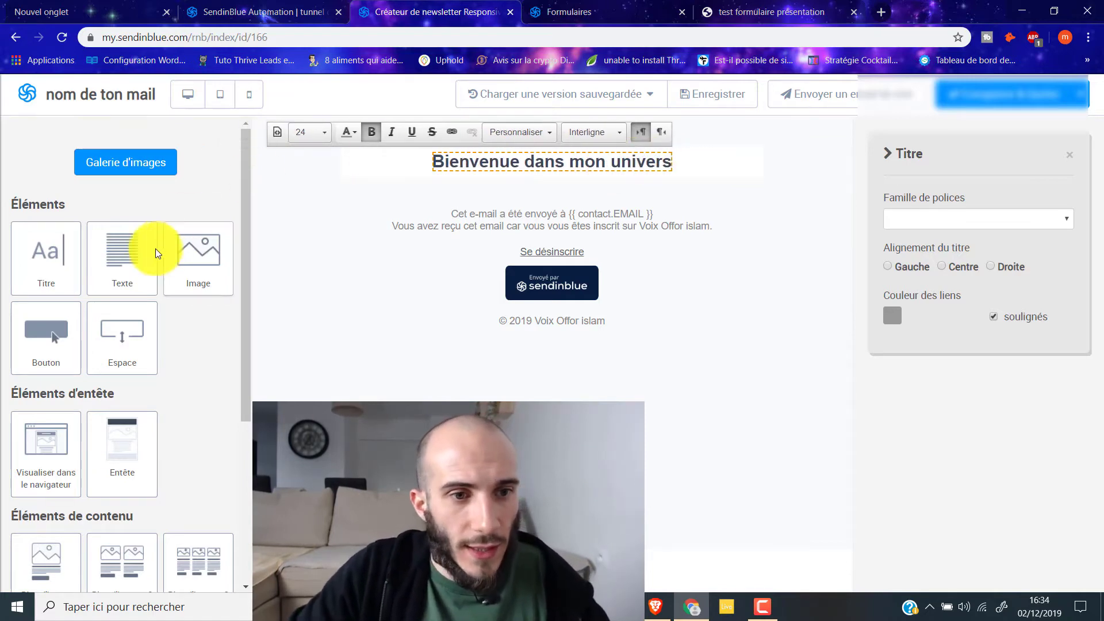
# Step: Add a second title block below the welcome title with the text "Ton ebook offert"
pyautogui.moveTo(72, 274); pyautogui.dragTo(541, 198)
pyautogui.click(543, 197)
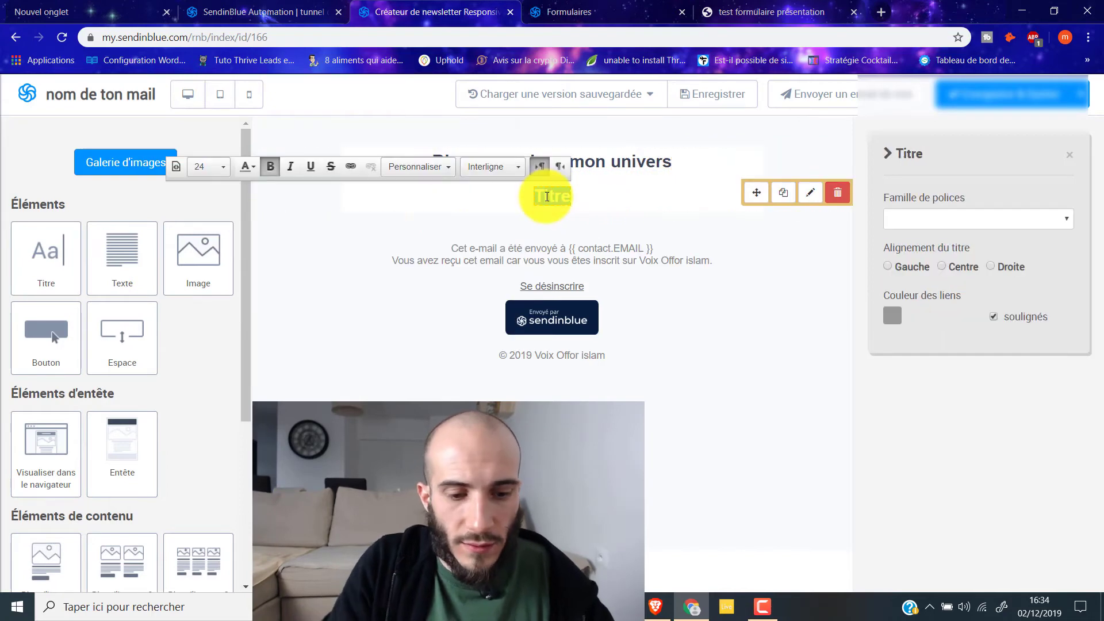
pyautogui.write('Ton ebook of')
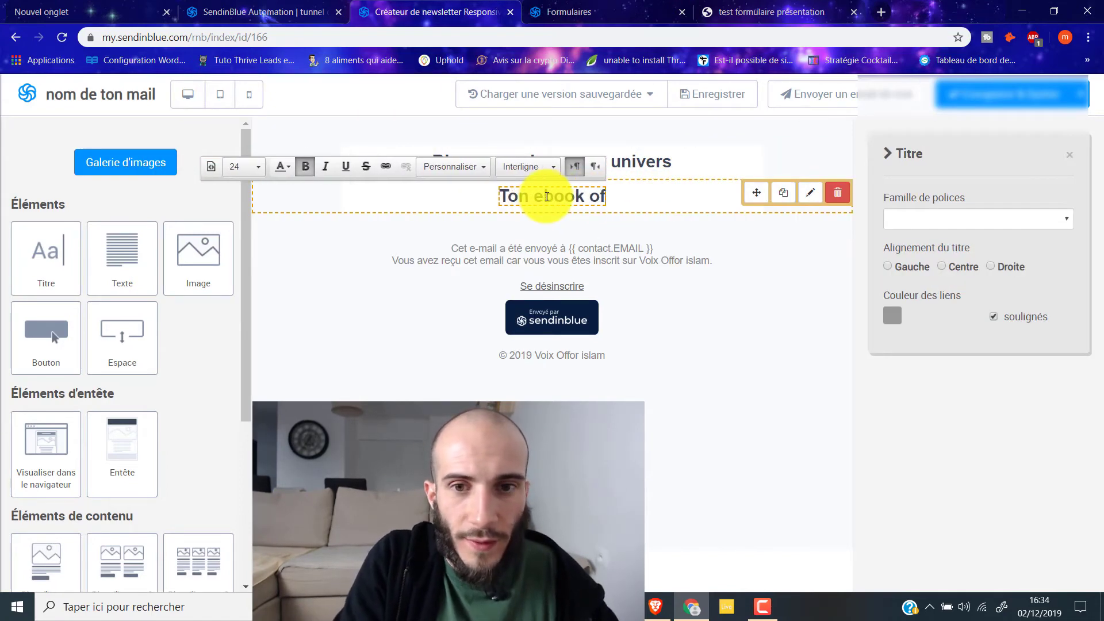
pyautogui.write('fert')
# Step: Add a text block to the email and place it below the "Ton ebook offert" title
pyautogui.moveTo(123, 275); pyautogui.dragTo(424, 254)
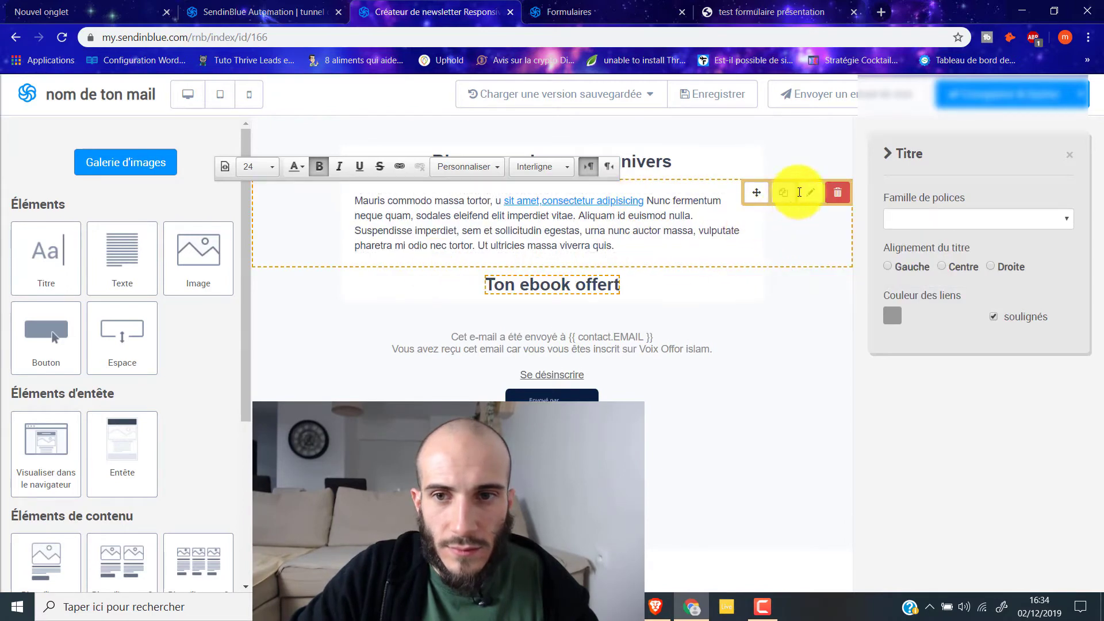
pyautogui.moveTo(756, 192); pyautogui.dragTo(751, 235)
pyautogui.moveTo(752, 223); pyautogui.dragTo(697, 321)
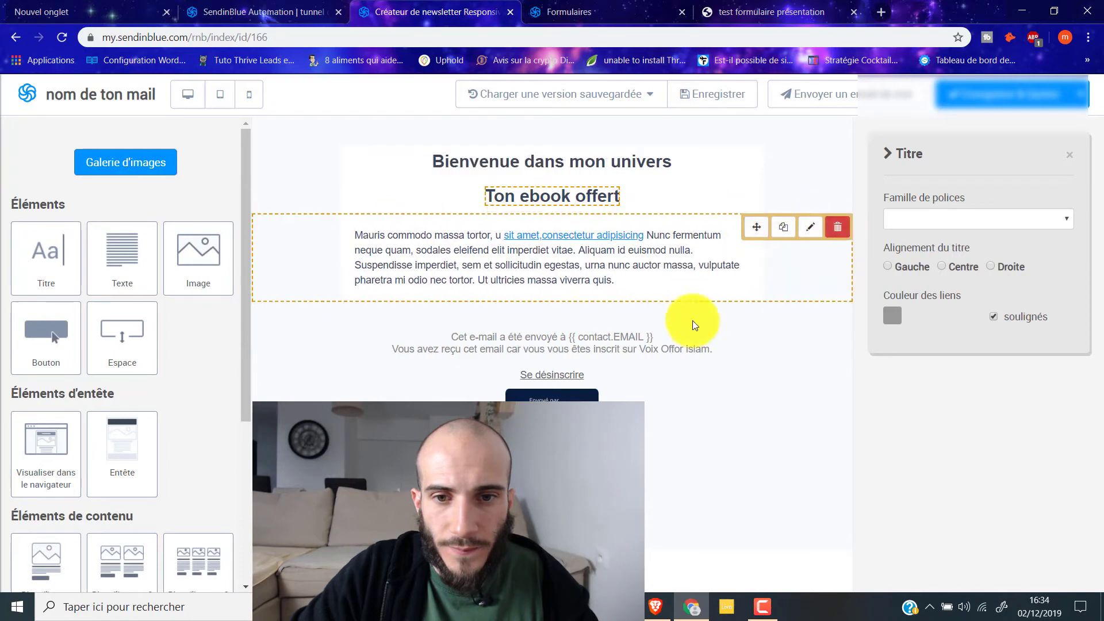
# Step: Delete the unsubscribe footer block and the copyright block below the text
pyautogui.click(837, 338)
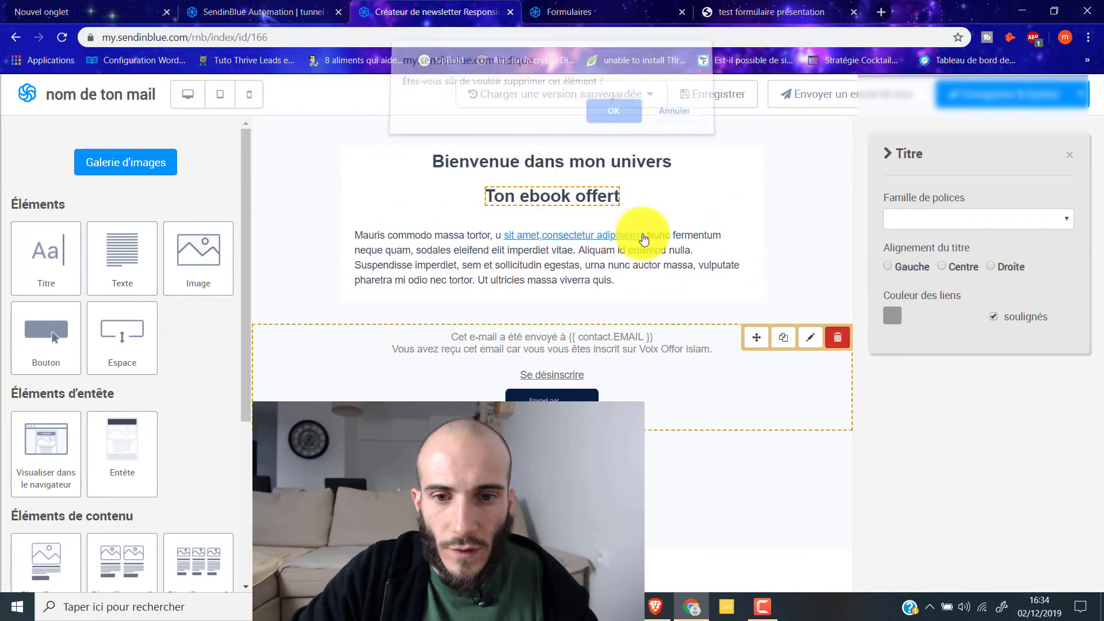
pyautogui.click(614, 110)
pyautogui.click(837, 337)
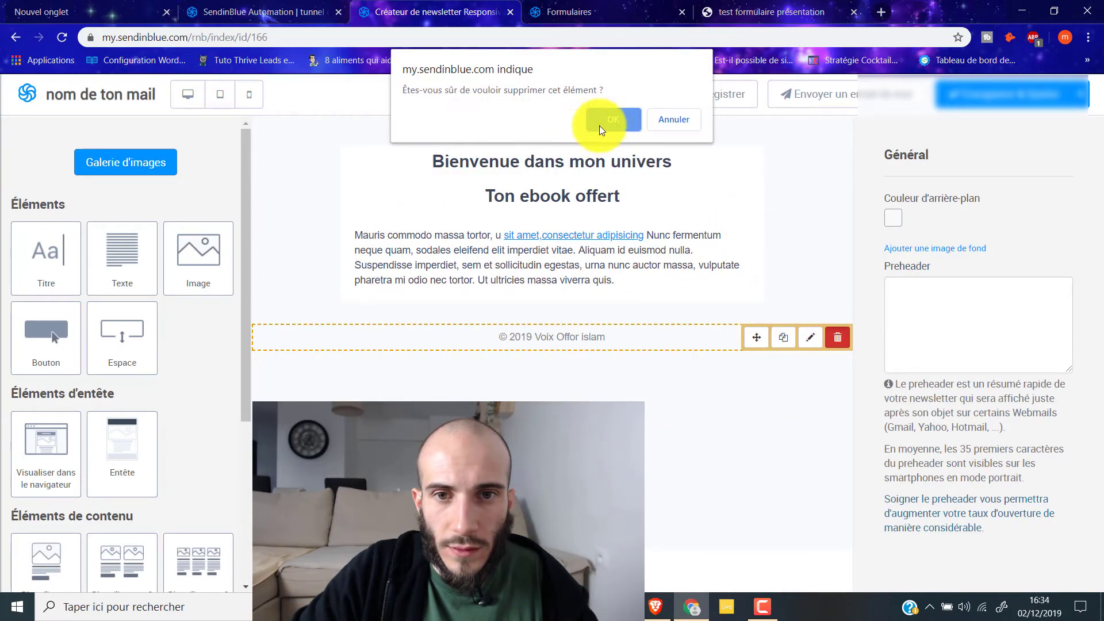
pyautogui.click(614, 119)
# Step: Replace the text block's placeholder paragraph with "Pour recevoir ton ebook offert clique ici"
pyautogui.click(598, 253)
pyautogui.tripleClick(598, 253)
pyautogui.write('T')
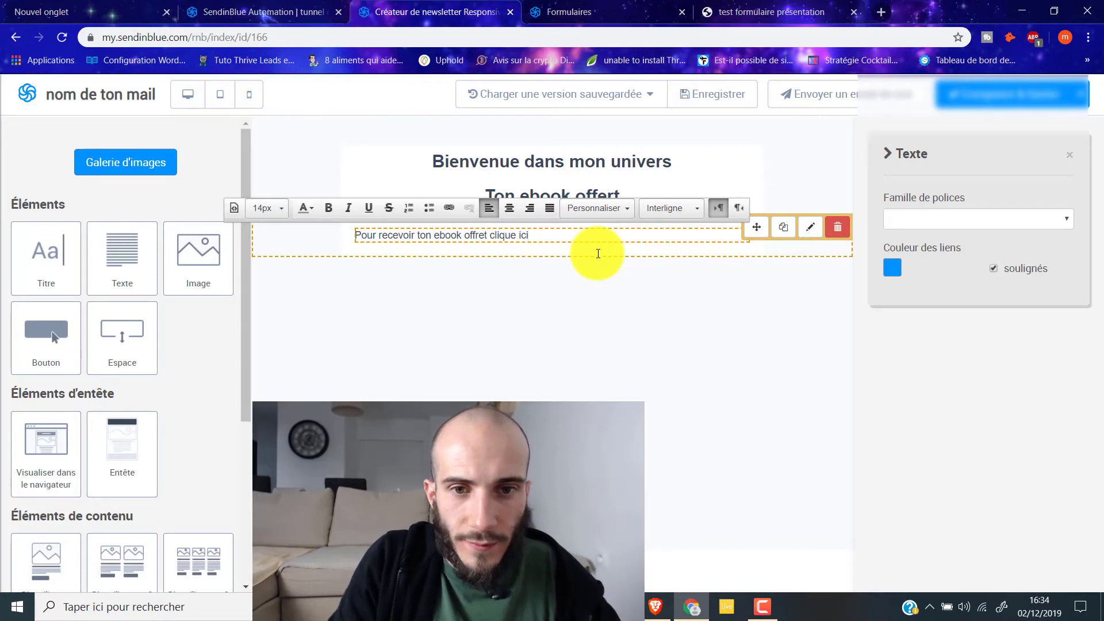
pyautogui.click(494, 235)
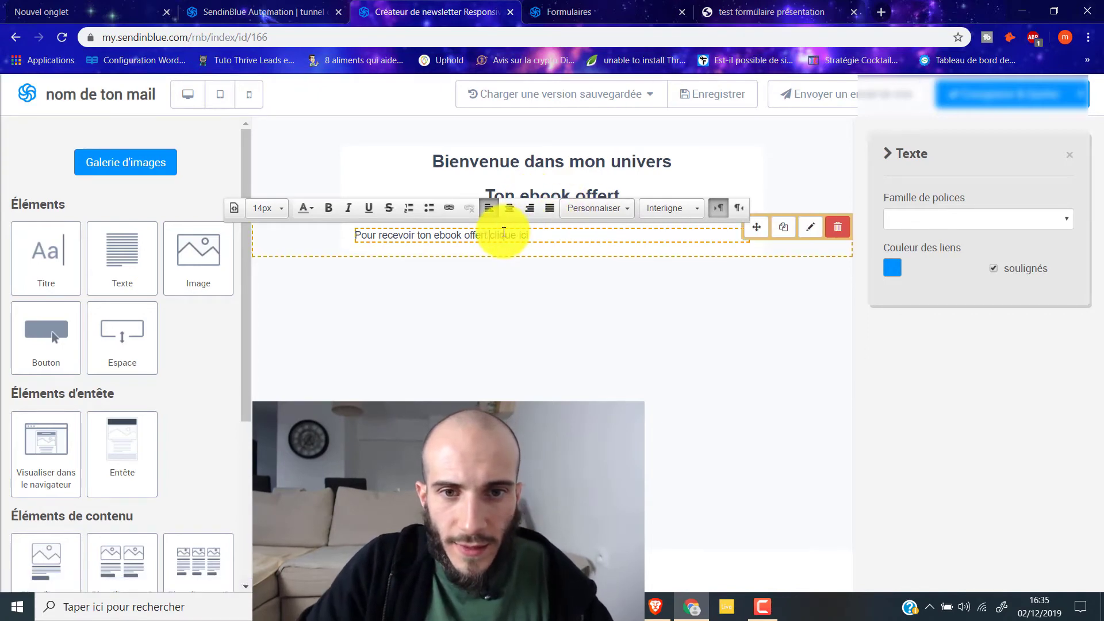
# Step: Format the "Pour recevoir ton ebook offert clique ici" line as centred, bold, size 22 text
pyautogui.tripleClick(474, 235)
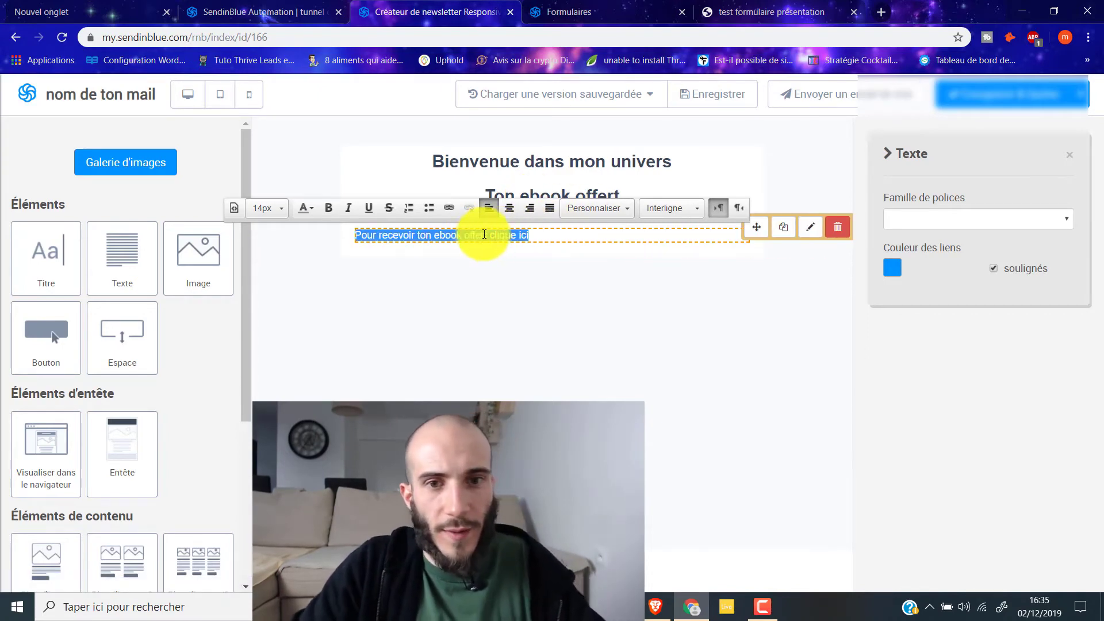
pyautogui.click(508, 208)
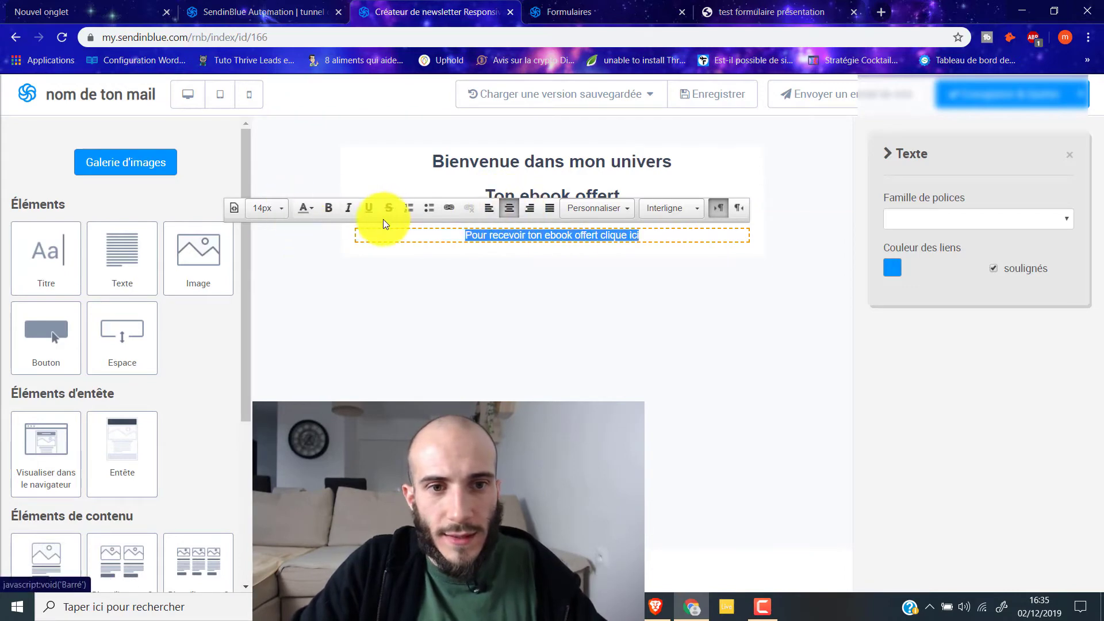
pyautogui.click(329, 208)
pyautogui.click(266, 209)
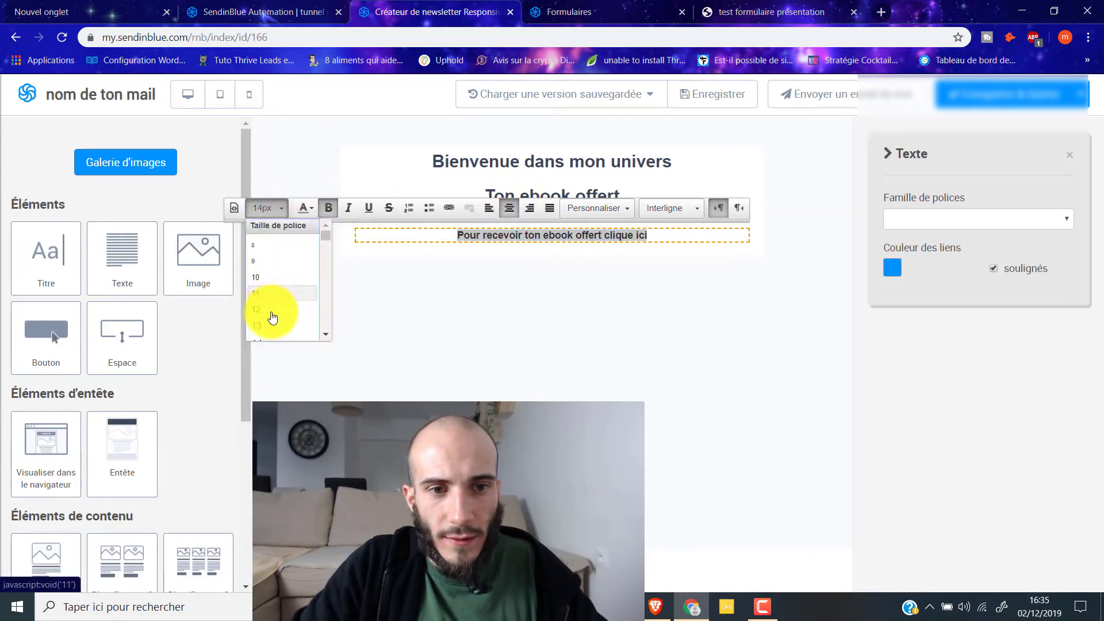
pyautogui.click(276, 309)
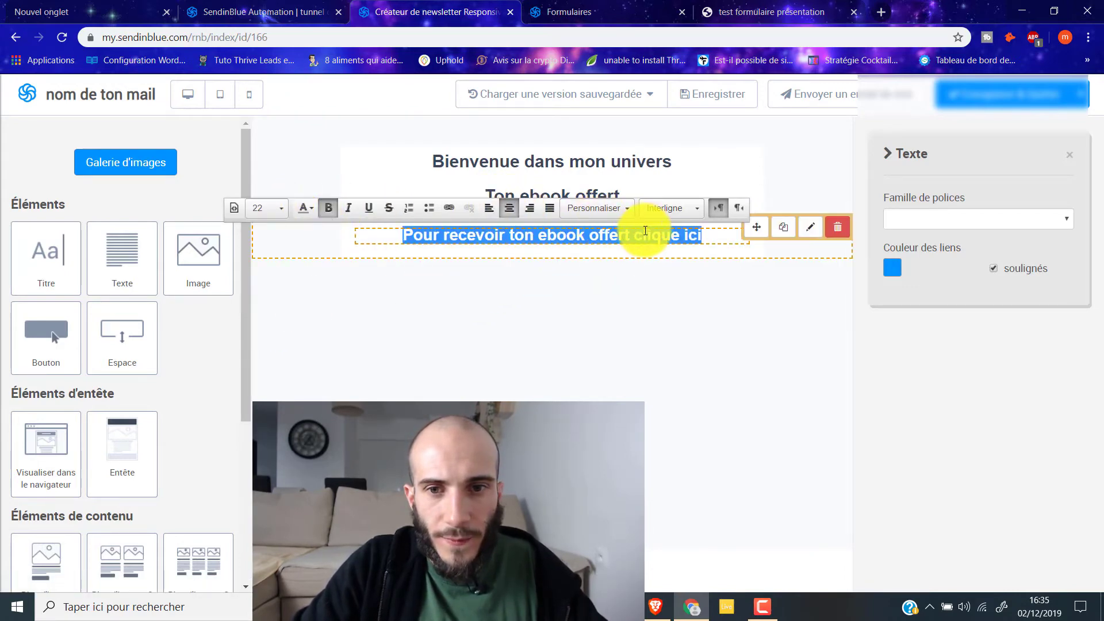
pyautogui.click(636, 235)
pyautogui.moveTo(633, 235); pyautogui.dragTo(729, 234)
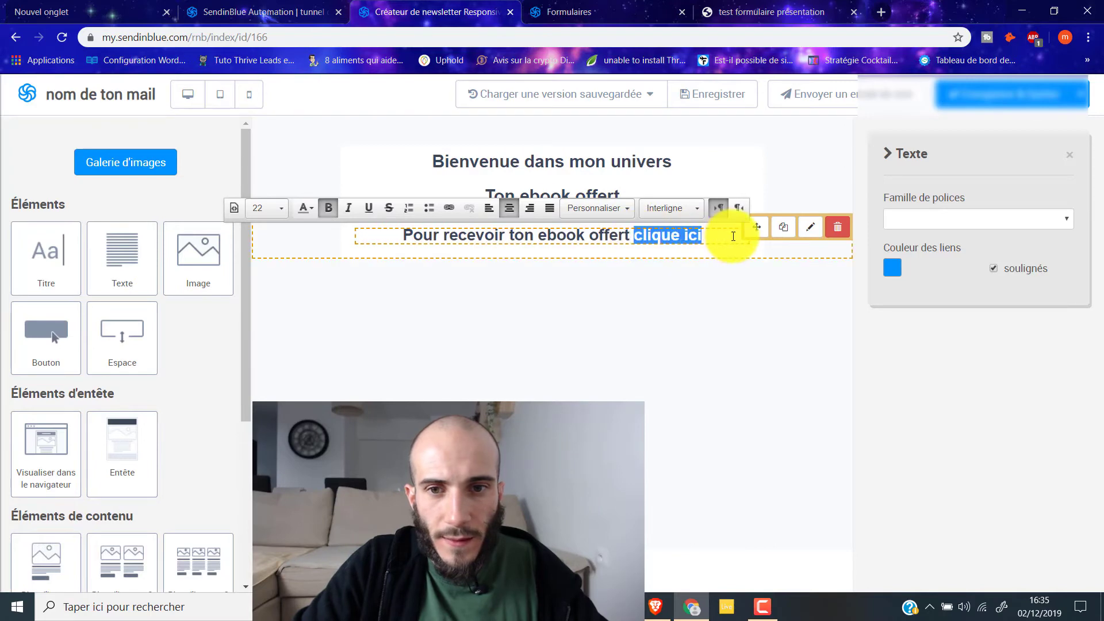
pyautogui.click(449, 208)
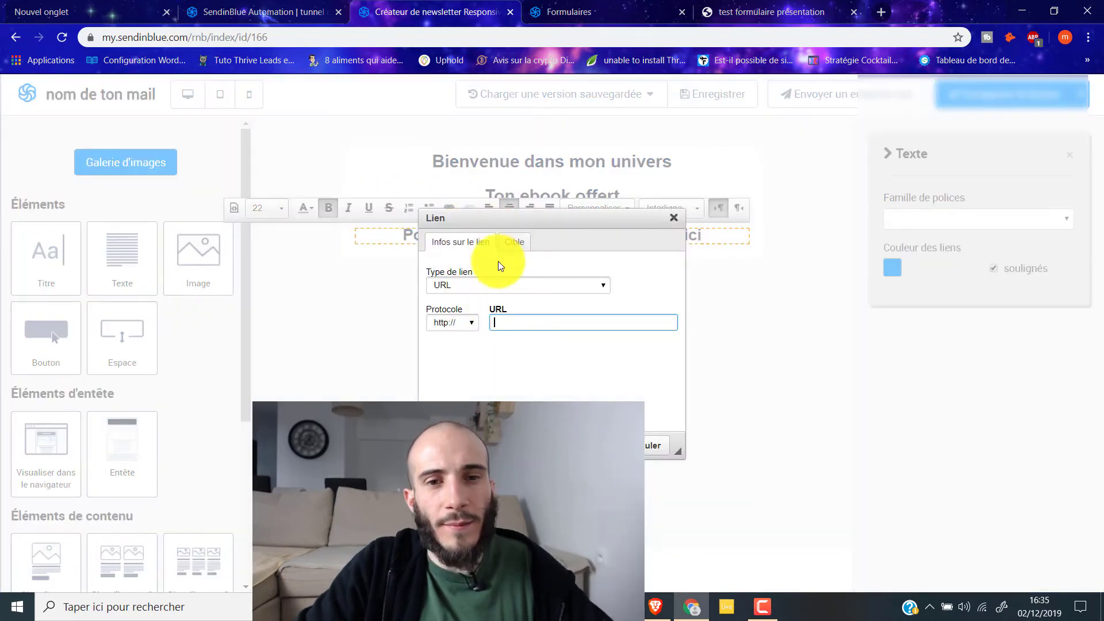
pyautogui.write('jggjhgsf.fr')
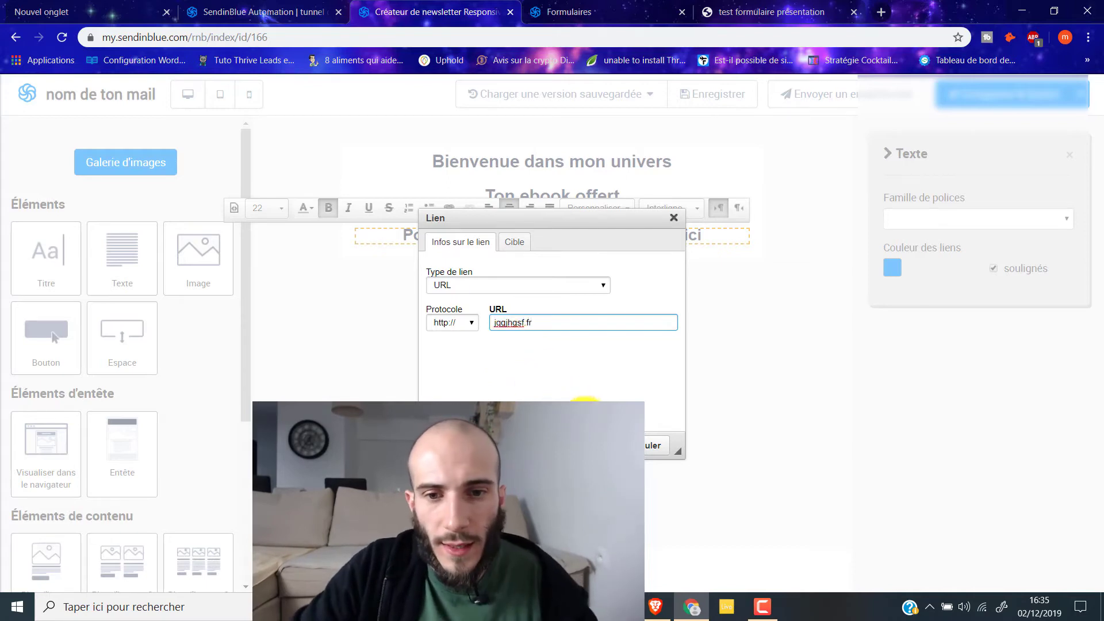
pyautogui.click(595, 445)
pyautogui.click(675, 295)
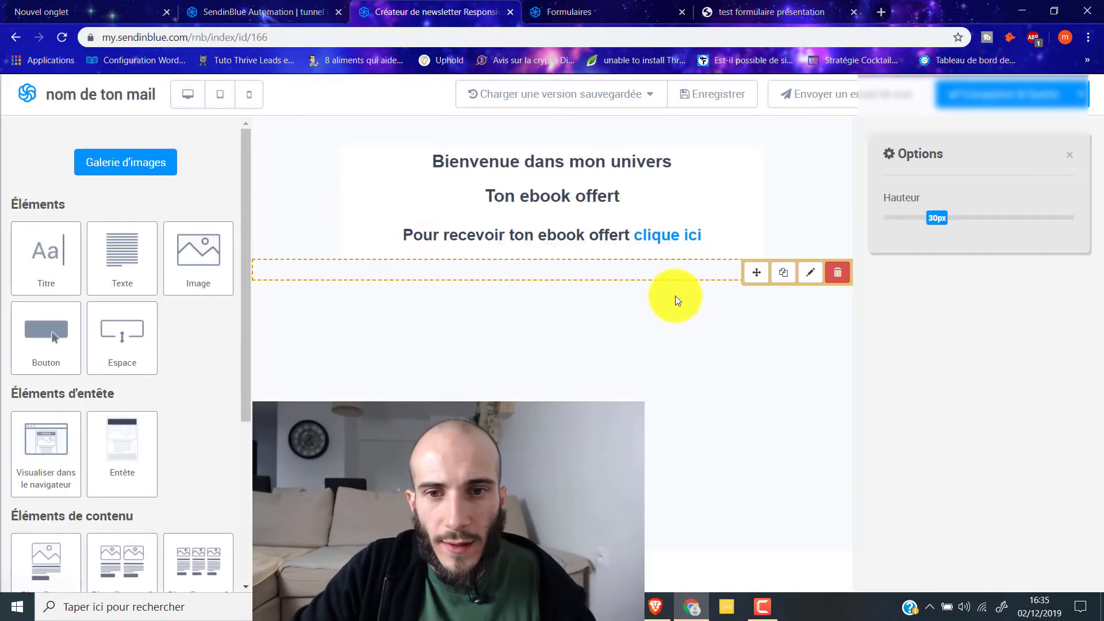
# Step: Change the text colour of the "Bienvenue dans mon univers" title to orange
pyautogui.click(688, 165)
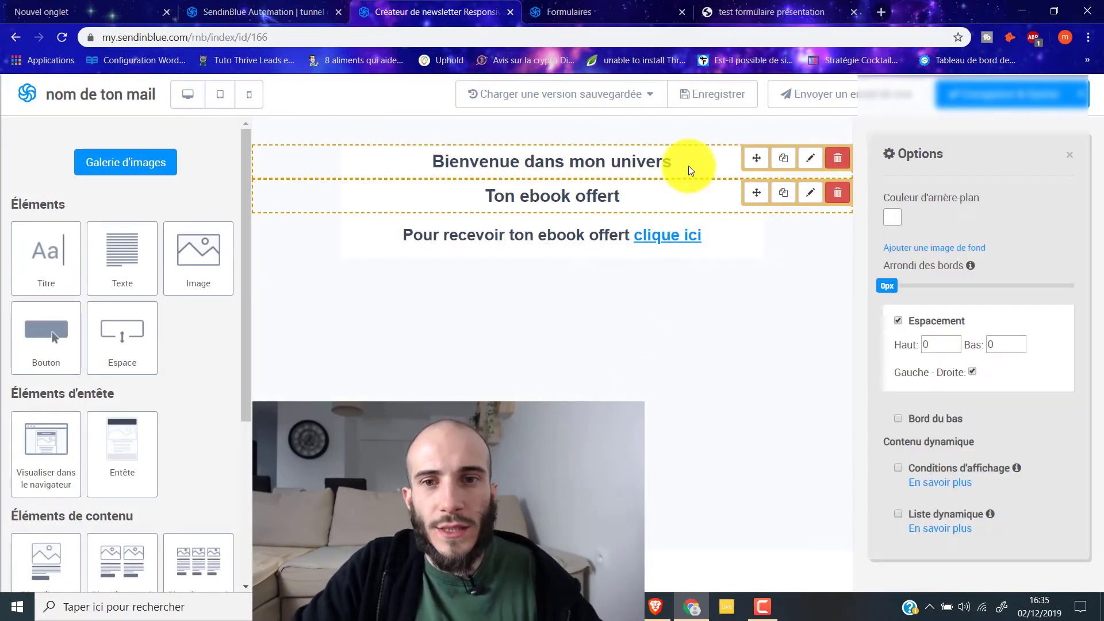
pyautogui.click(649, 163)
pyautogui.tripleClick(649, 164)
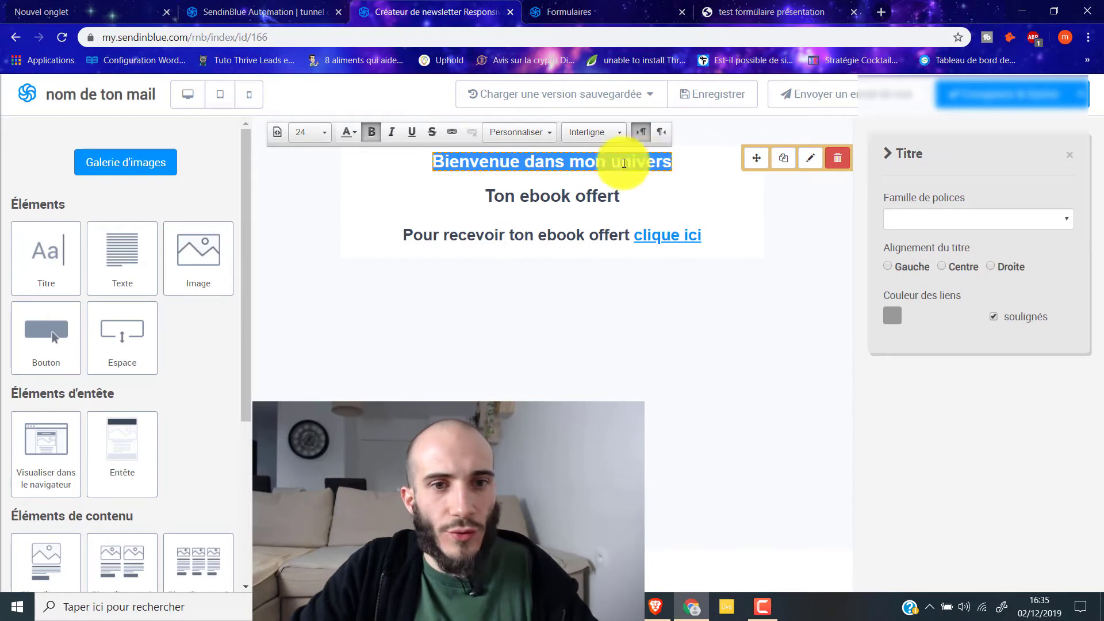
pyautogui.click(349, 132)
pyautogui.click(359, 190)
pyautogui.click(520, 202)
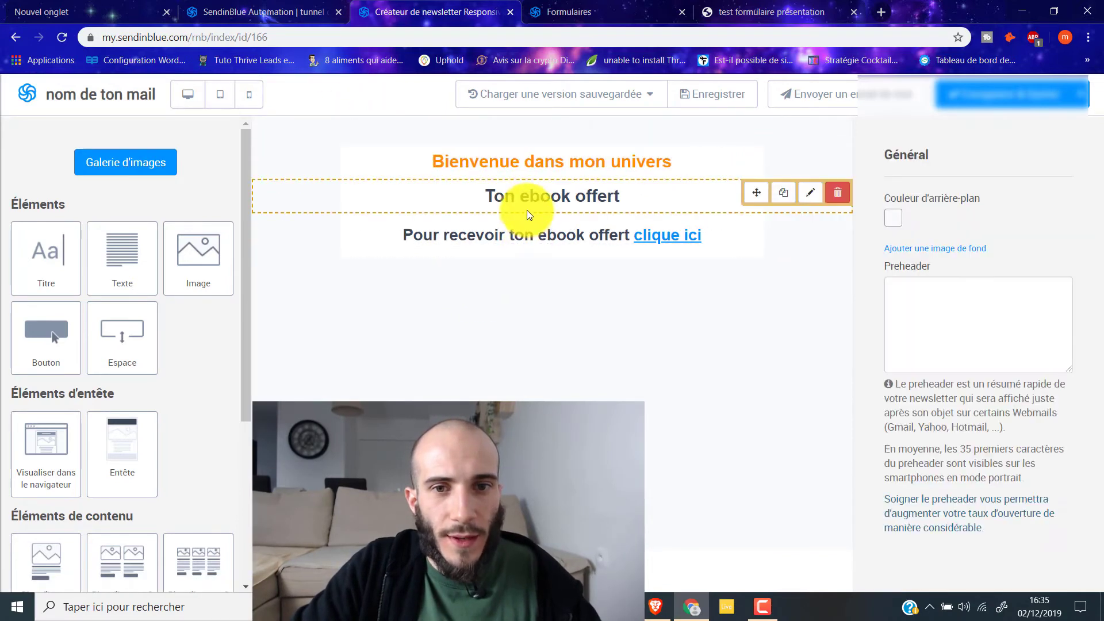
# Step: Change the text colour of the "Ton ebook offert" title to red
pyautogui.click(528, 196)
pyautogui.tripleClick(528, 196)
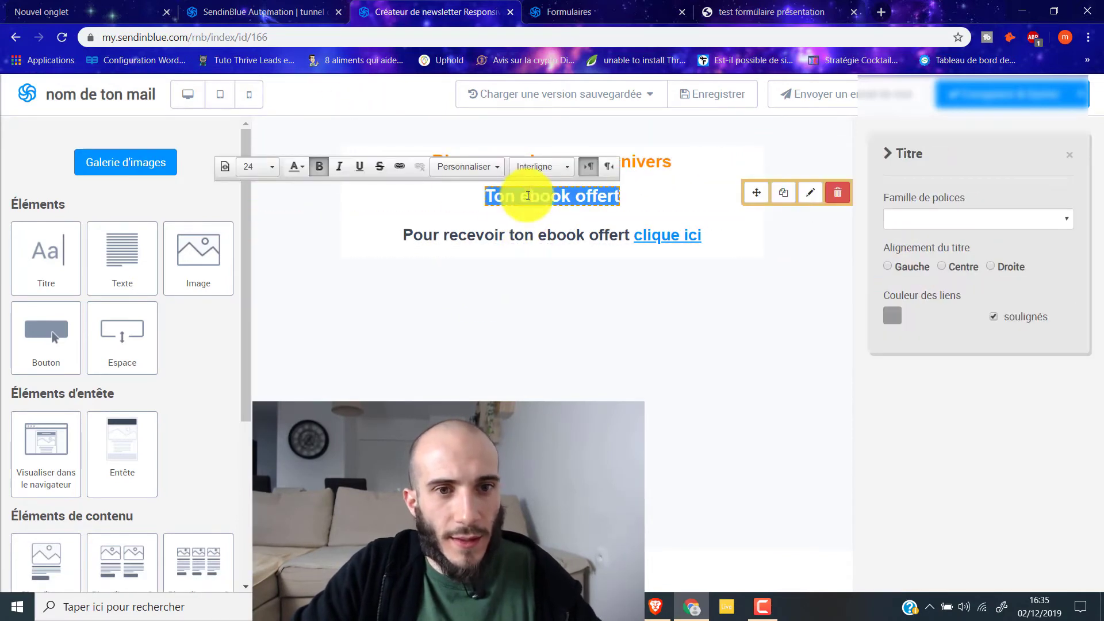
pyautogui.click(296, 167)
pyautogui.click(294, 224)
pyautogui.click(554, 333)
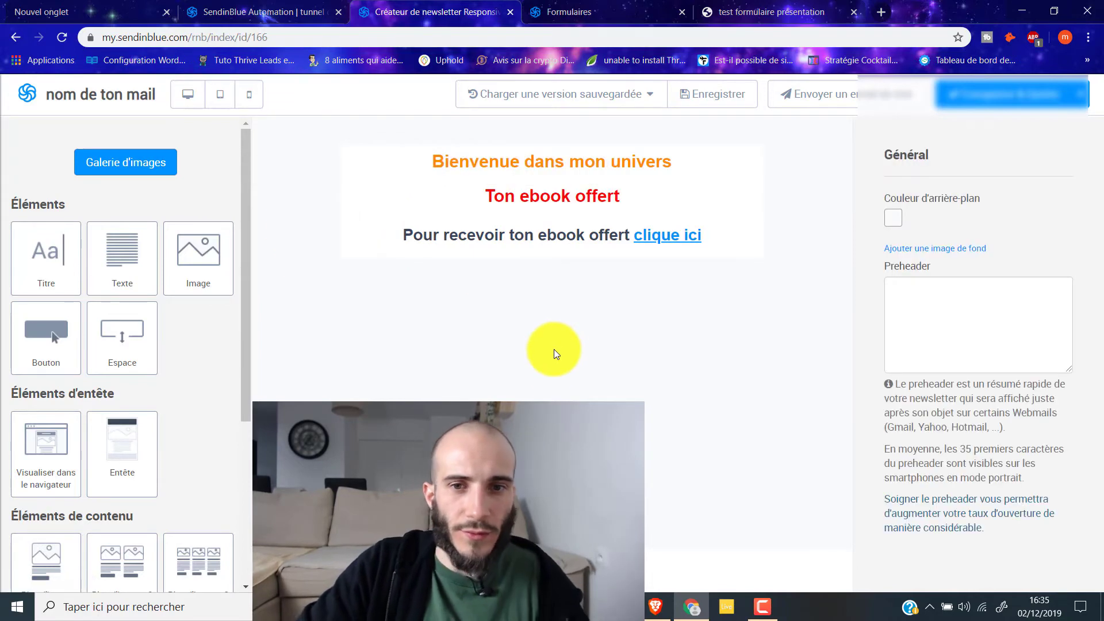
# Step: Insert an image block beneath the "Pour recevoir ton ebook offert" line and set its image source to URL
pyautogui.scroll(-2, 87, 374)
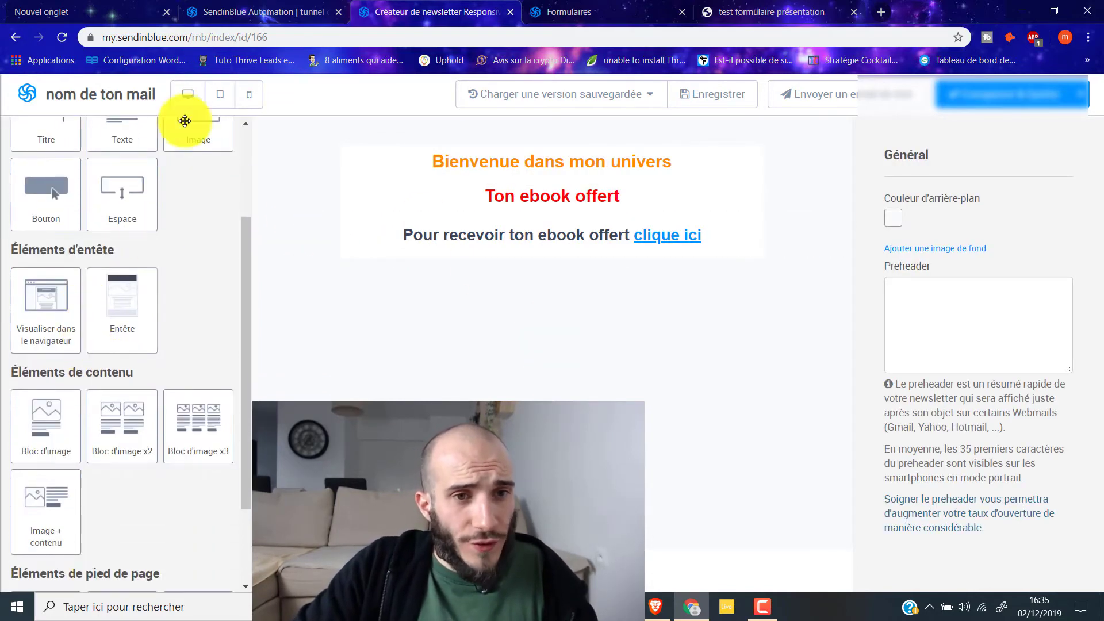
pyautogui.moveTo(195, 149); pyautogui.dragTo(636, 291)
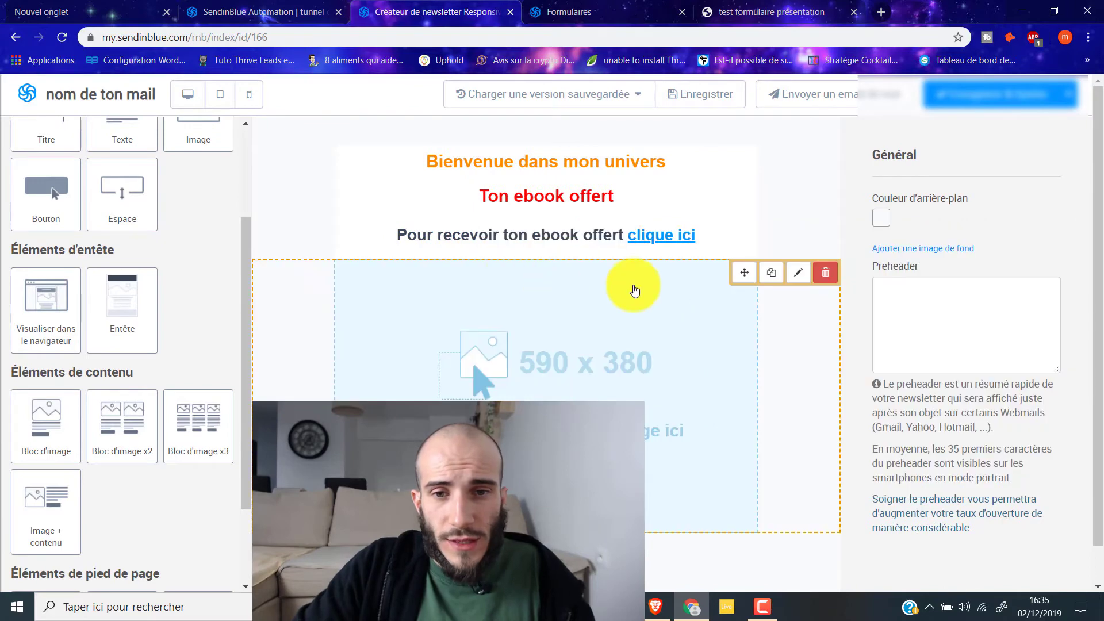
pyautogui.click(608, 396)
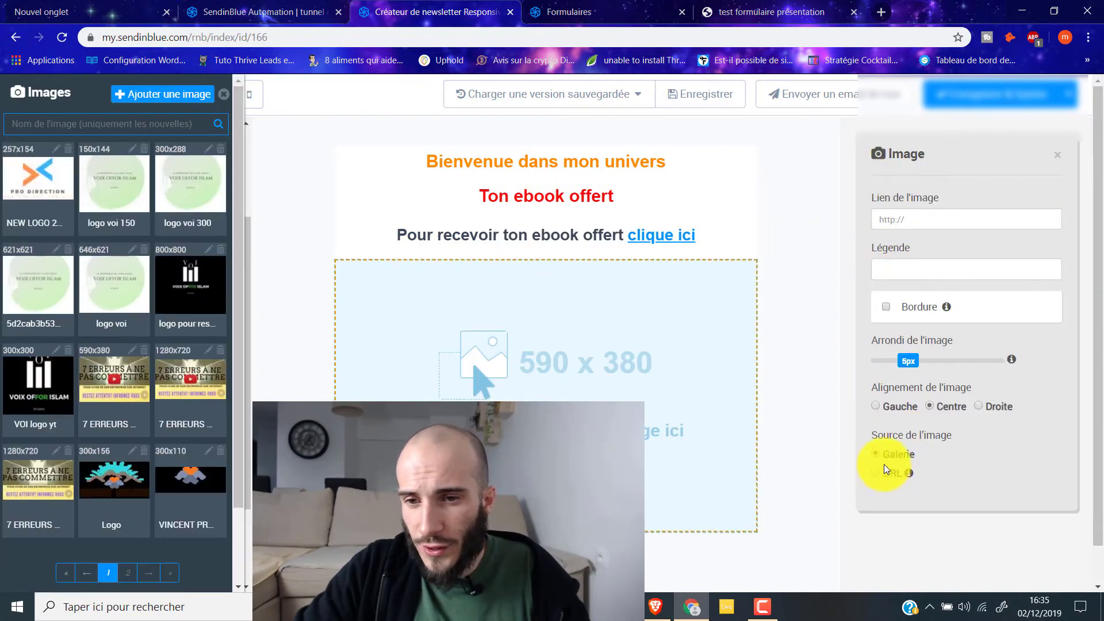
pyautogui.click(885, 472)
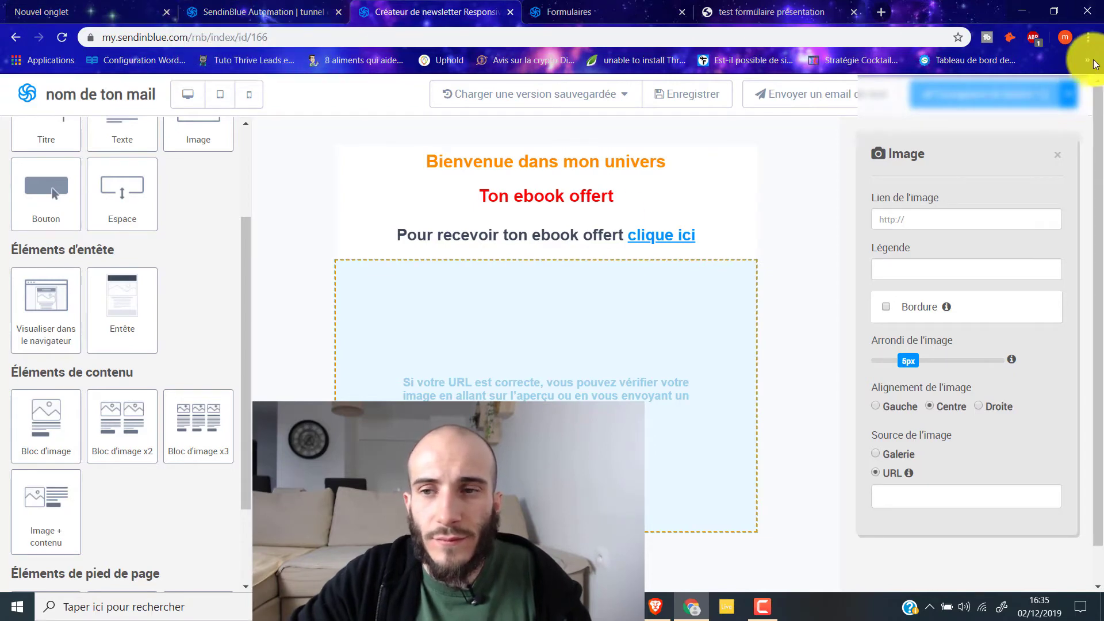
# Step: Save and activate the "nom de ton mail" template, and return to the "tunnel de vente TEST" automation scenario
pyautogui.click(990, 102)
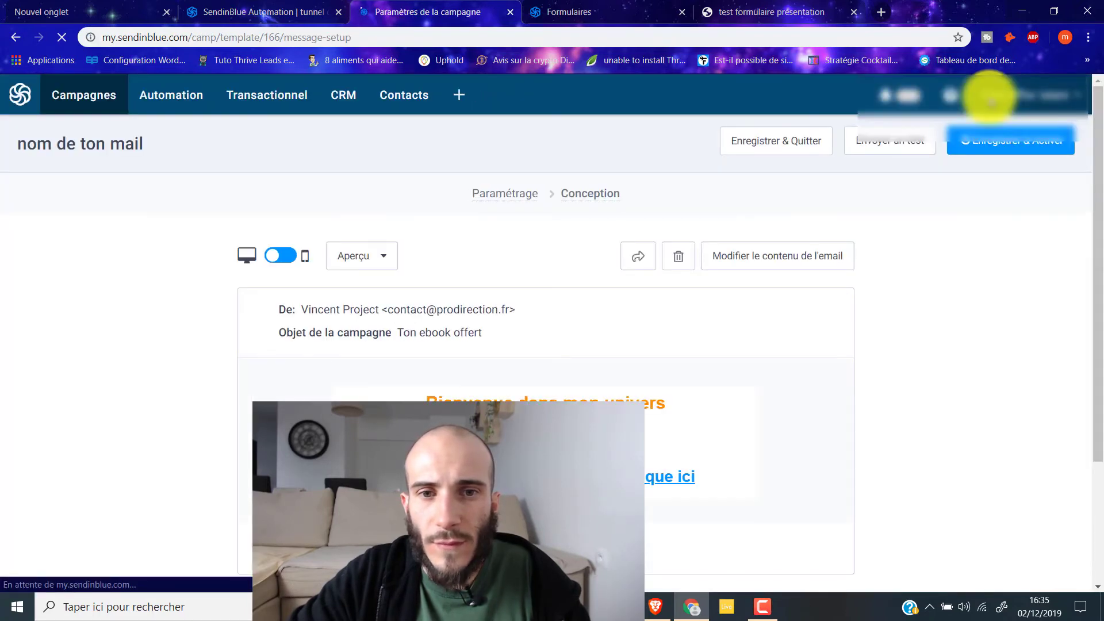
pyautogui.scroll(-3, 550, 332)
pyautogui.scroll(3, 566, 392)
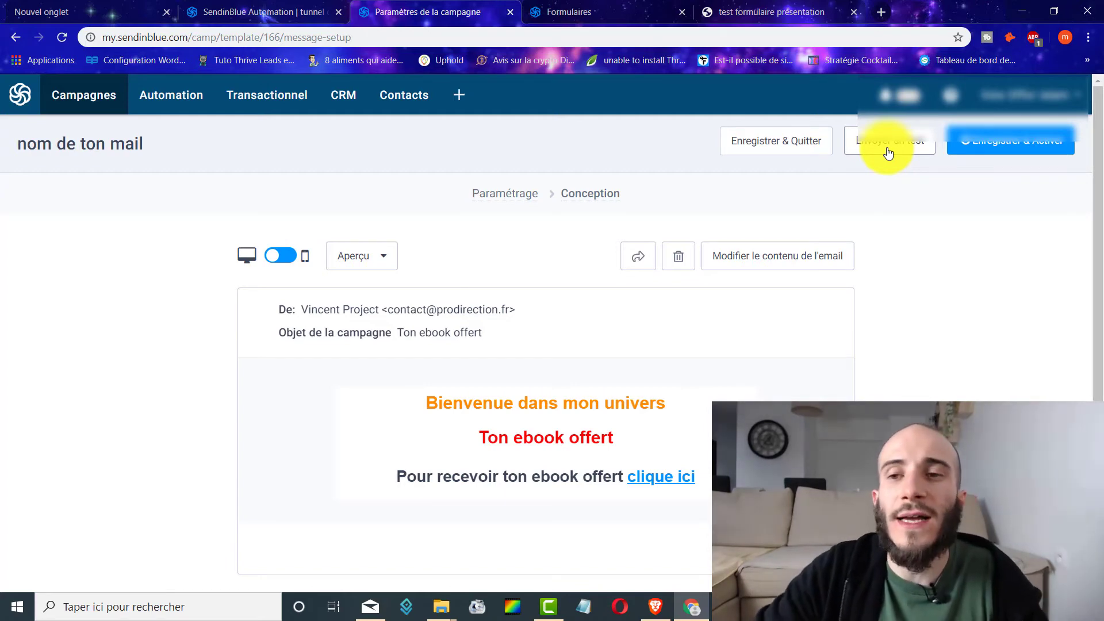
pyautogui.click(1015, 141)
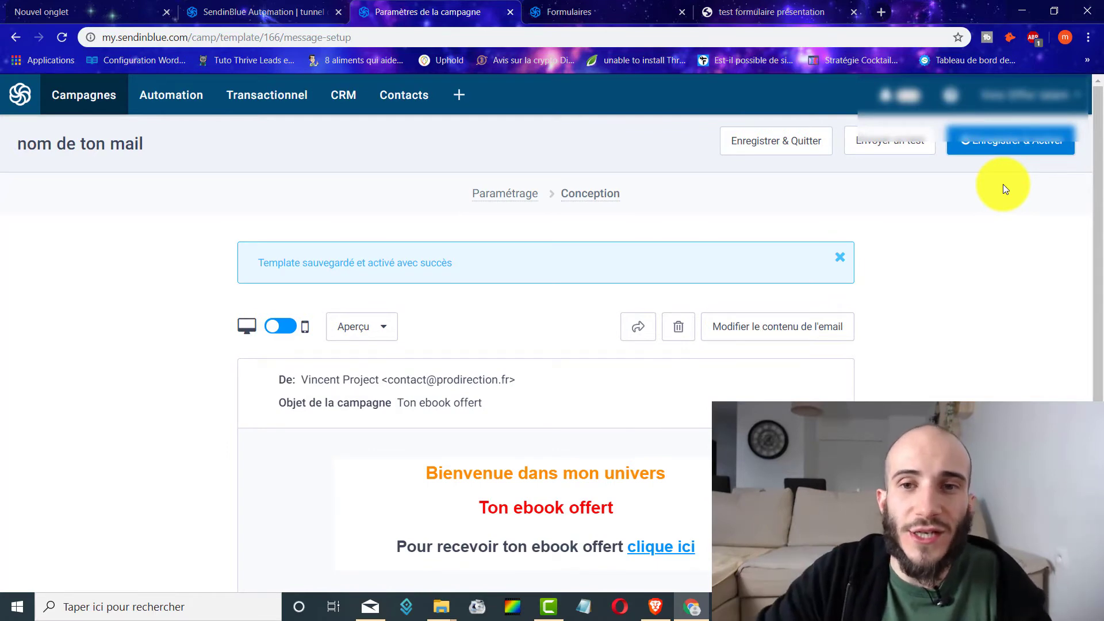
pyautogui.click(282, 12)
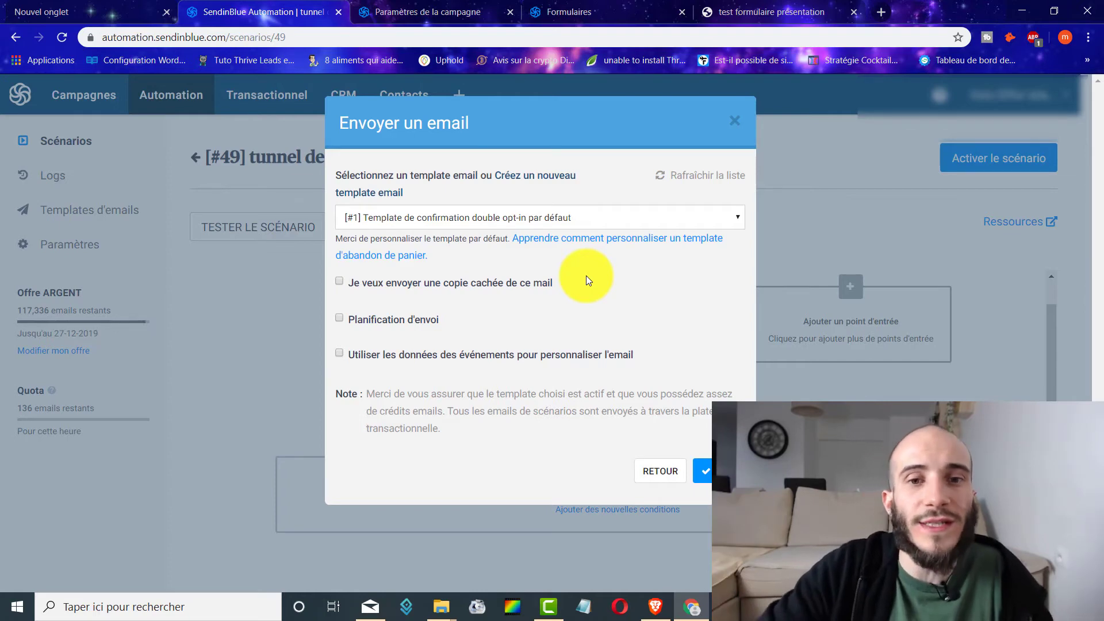
pyautogui.click(554, 222)
pyautogui.scroll(-10, 551, 315)
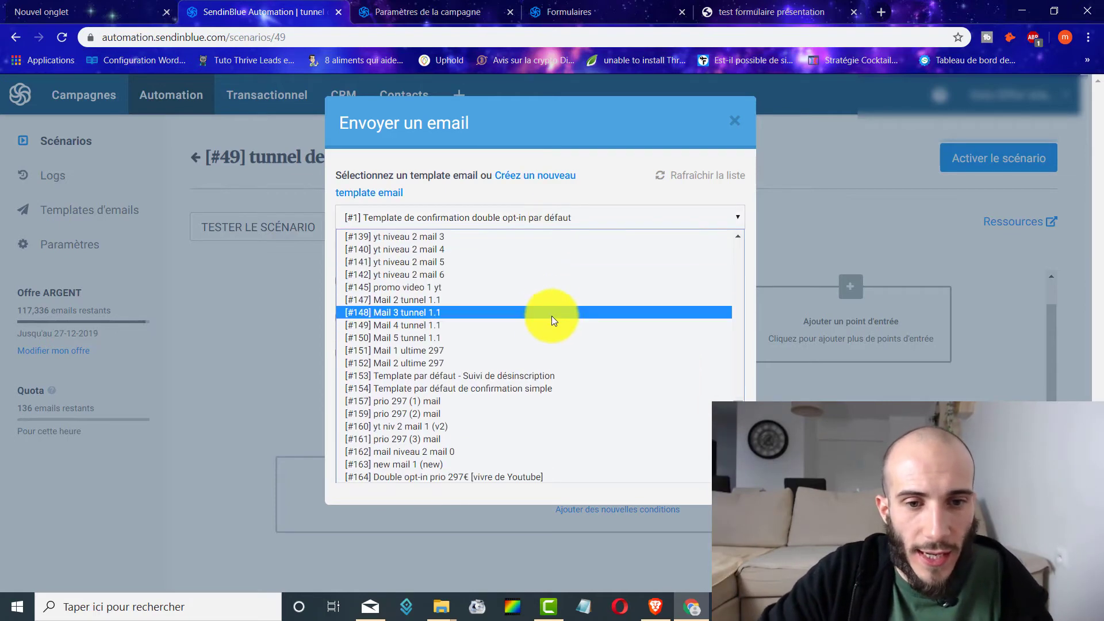
pyautogui.click(405, 133)
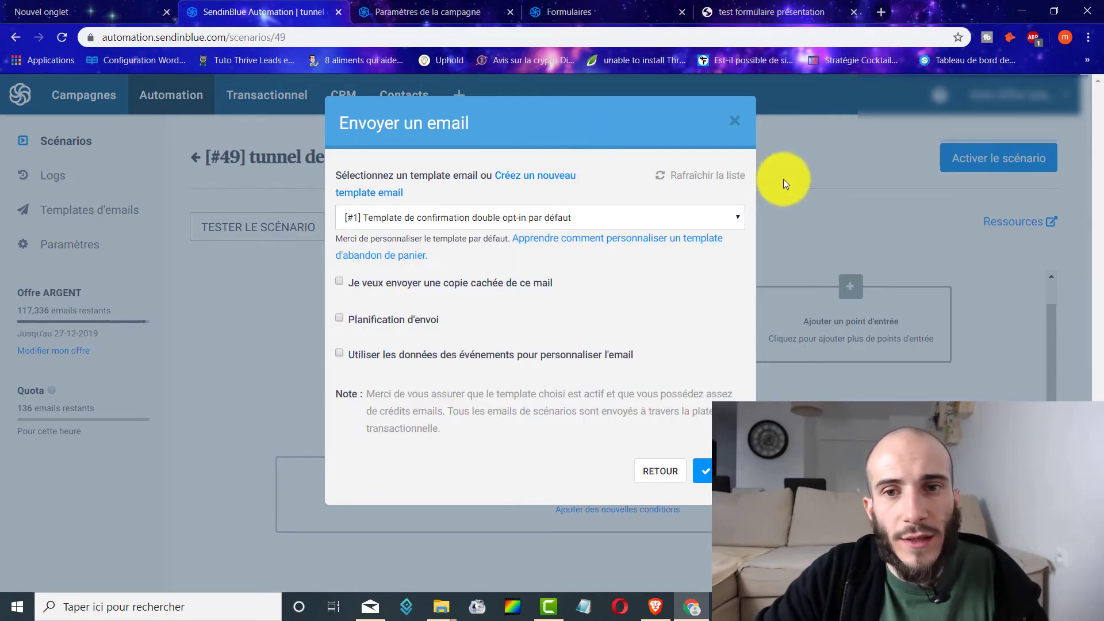
pyautogui.click(737, 126)
# Step: Add a send-email action after the form entry point, using the template "[#166] nom de ton mail"
pyautogui.click(611, 413)
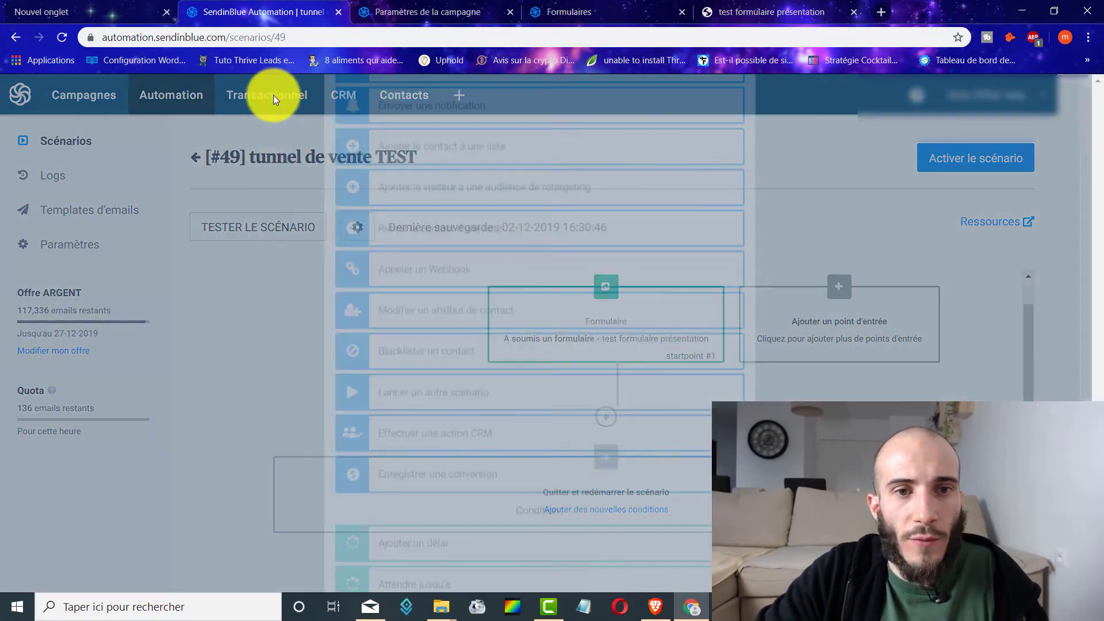
pyautogui.click(447, 230)
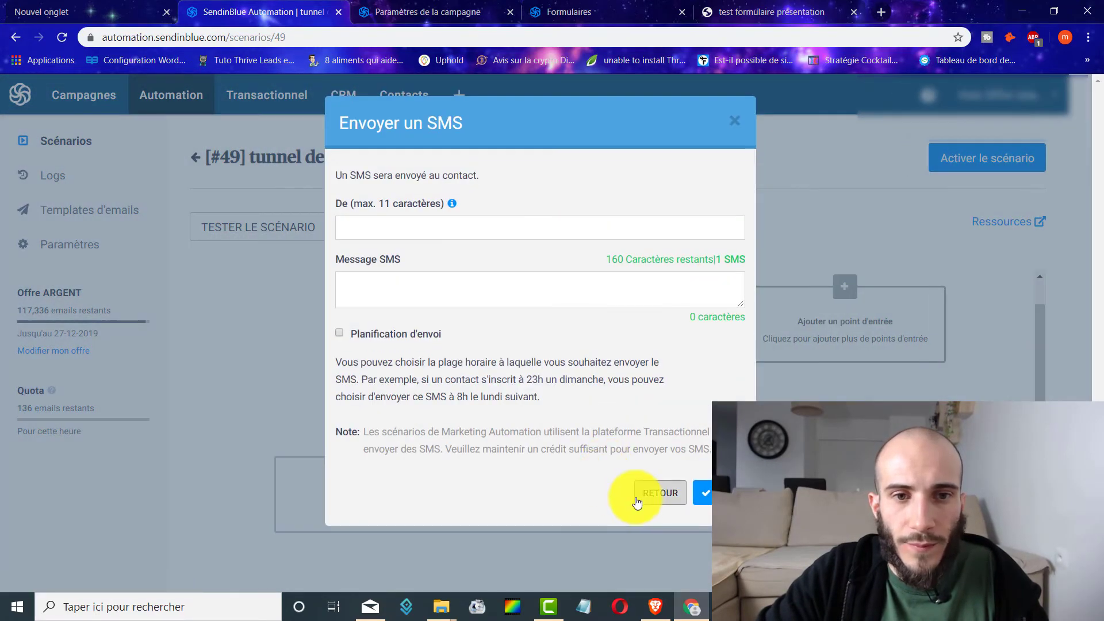
pyautogui.click(661, 493)
pyautogui.click(434, 201)
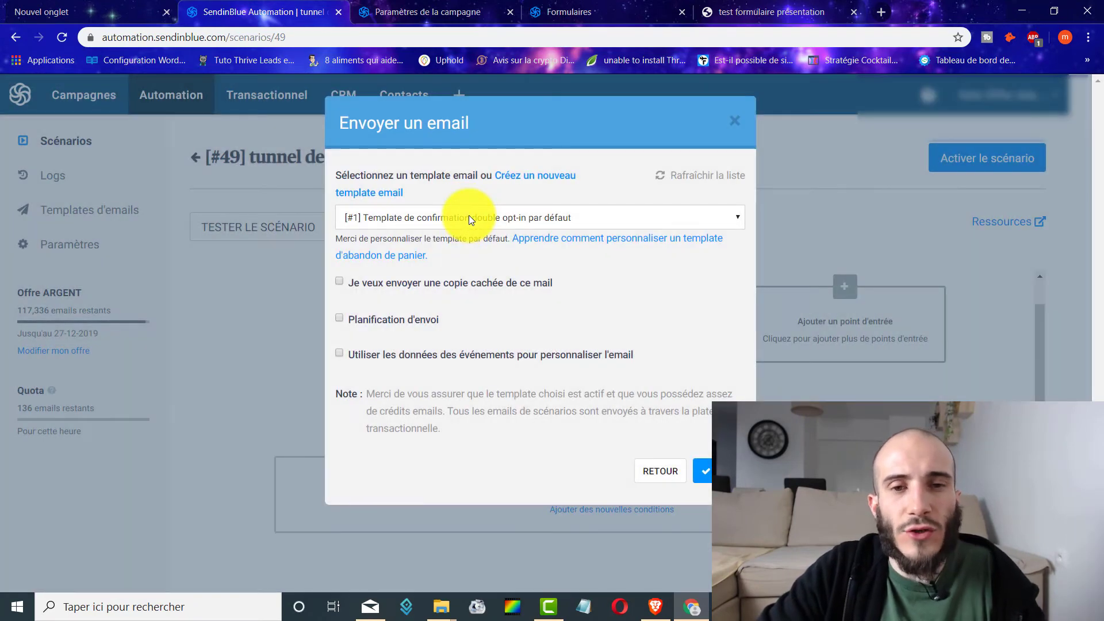
pyautogui.click(468, 216)
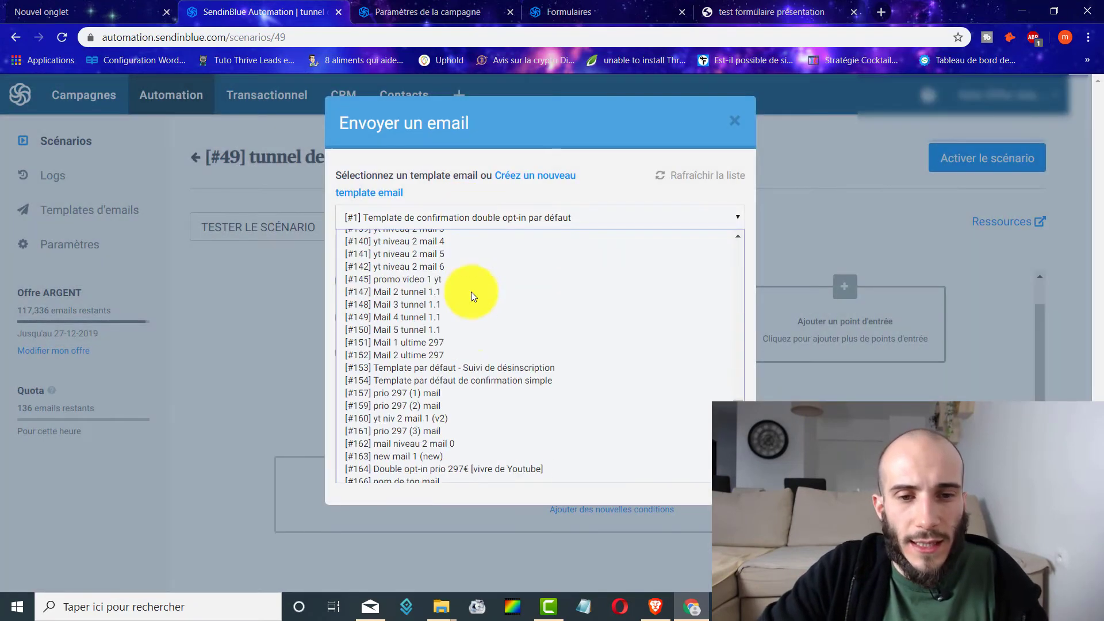
pyautogui.click(427, 477)
pyautogui.click(705, 471)
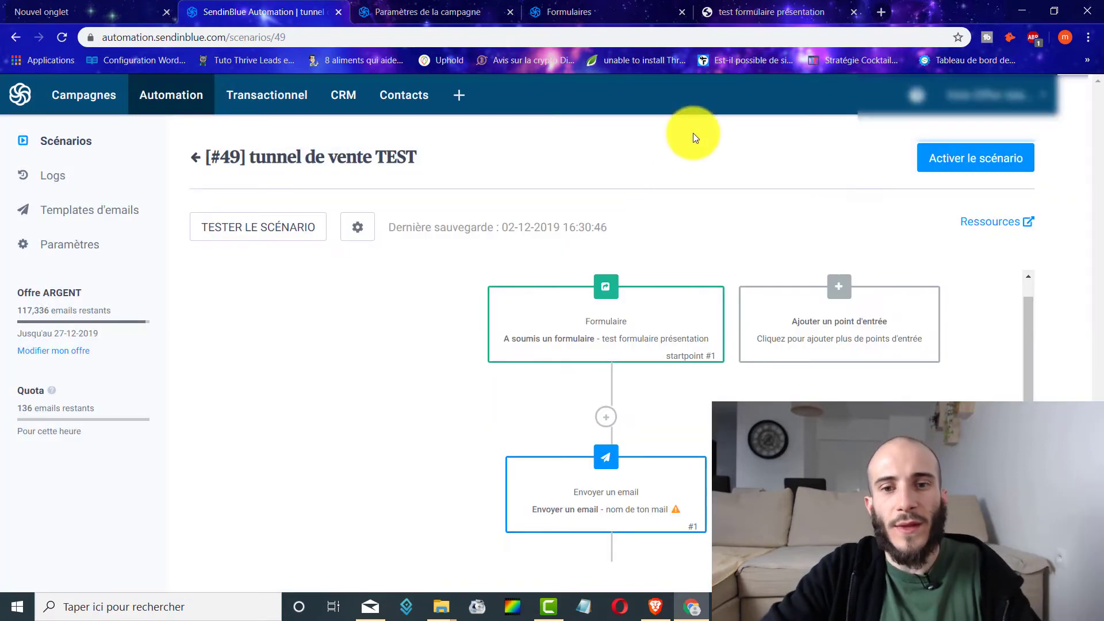
# Step: Add a 24-hour delay after the "nom de ton mail" email step
pyautogui.scroll(-3, 676, 310)
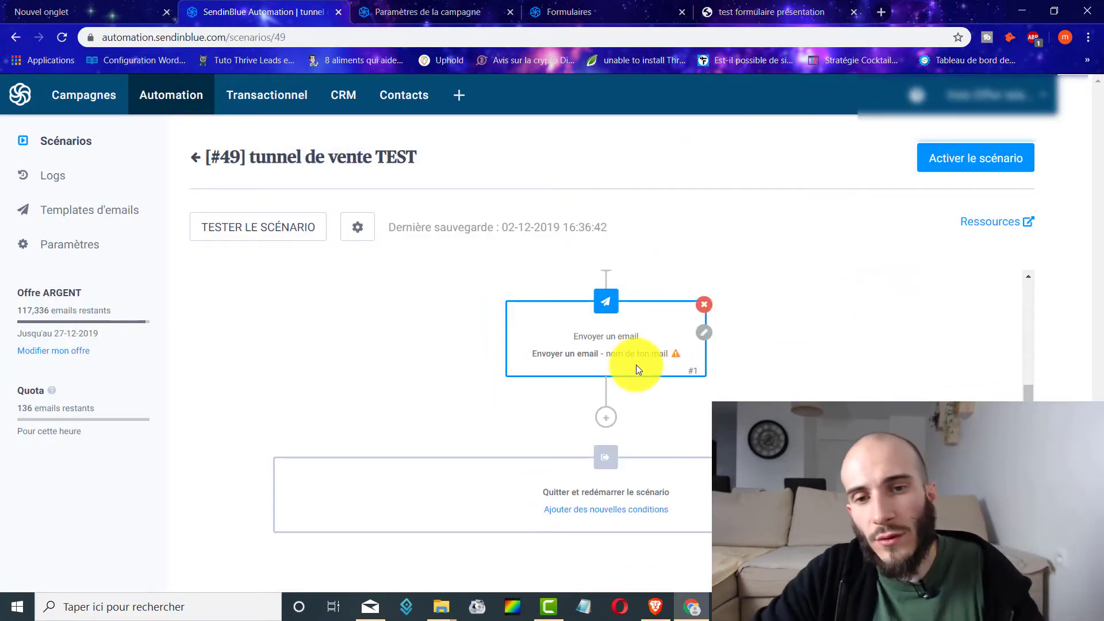
pyautogui.scroll(3, 636, 369)
pyautogui.scroll(-3, 629, 371)
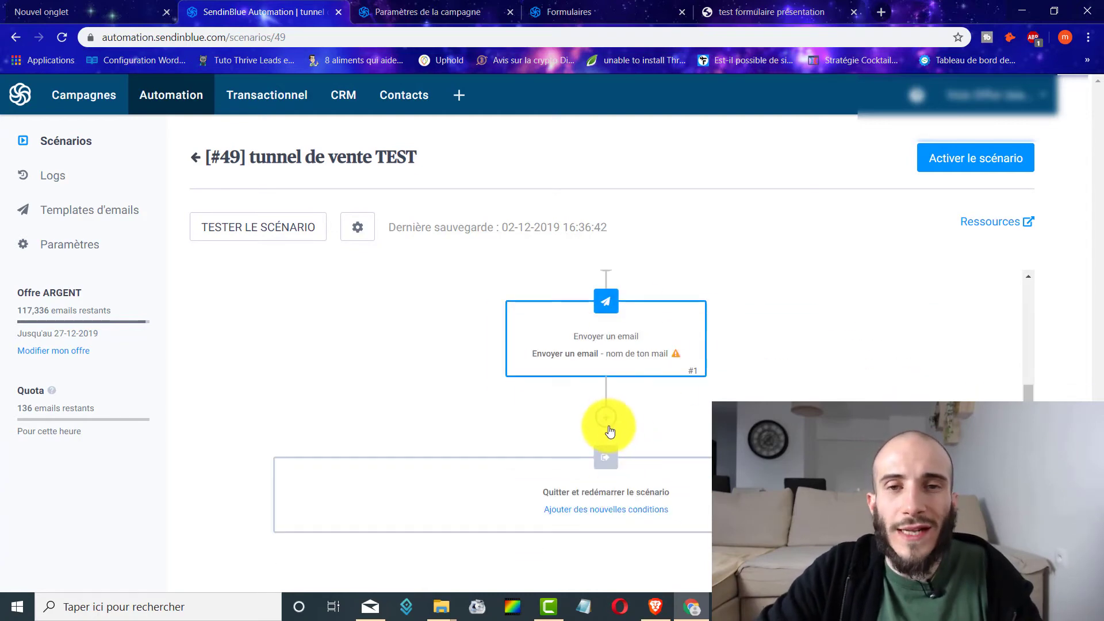
pyautogui.click(609, 428)
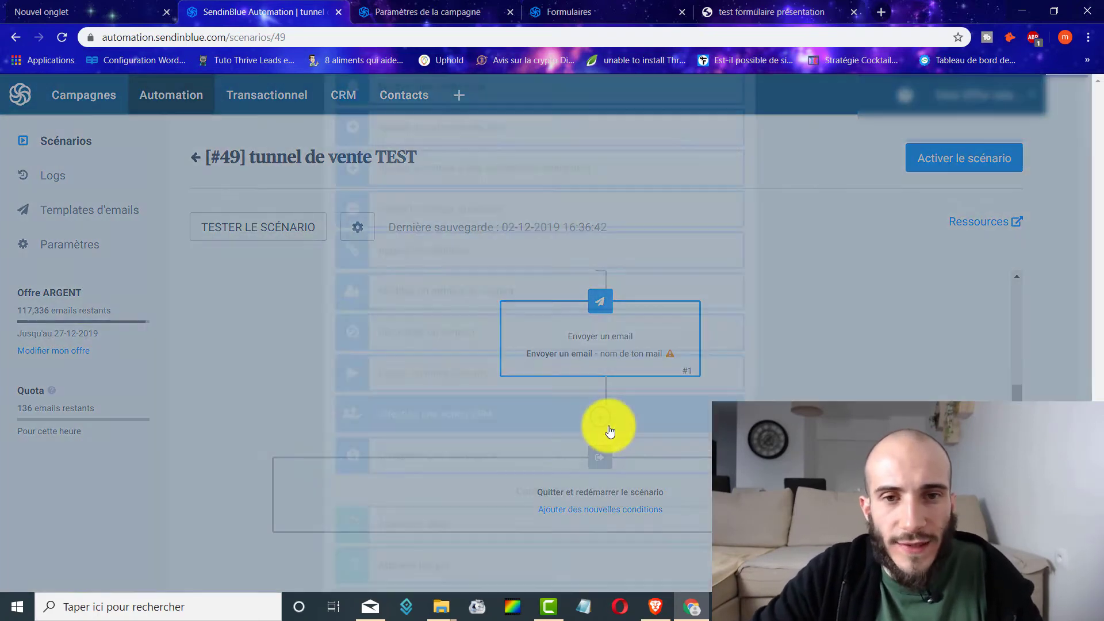
pyautogui.scroll(-4, 532, 227)
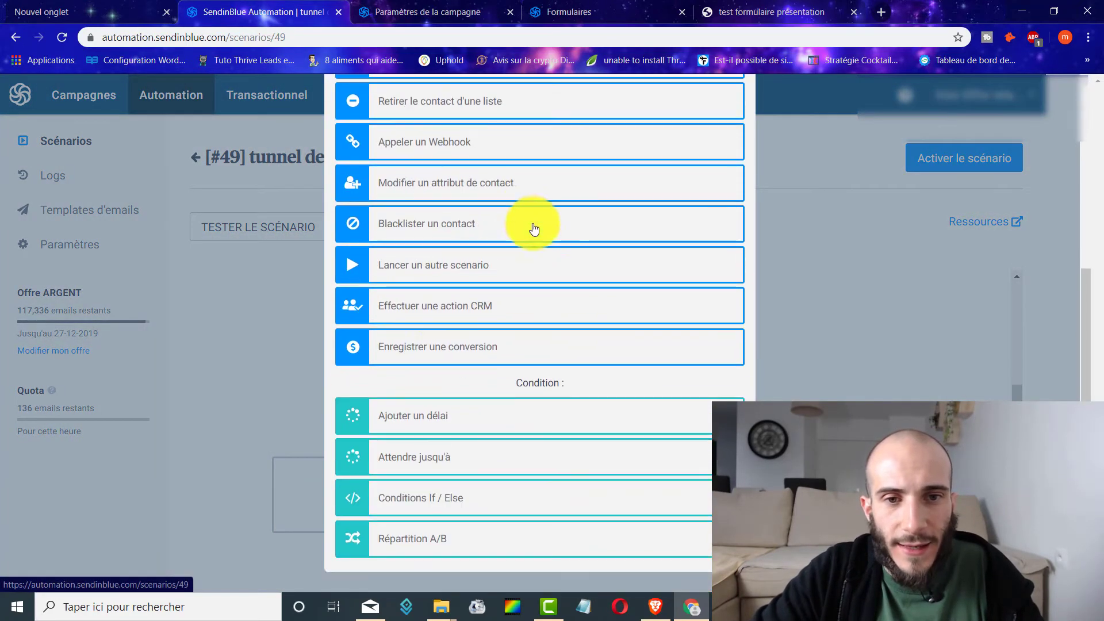
pyautogui.click(418, 418)
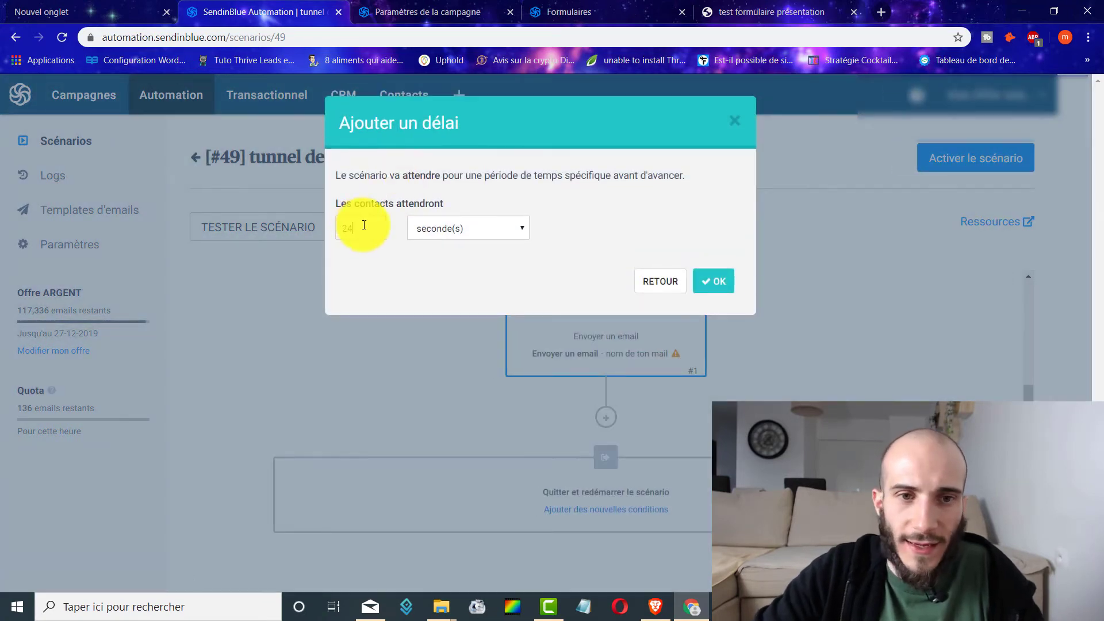
pyautogui.click(438, 228)
pyautogui.click(444, 273)
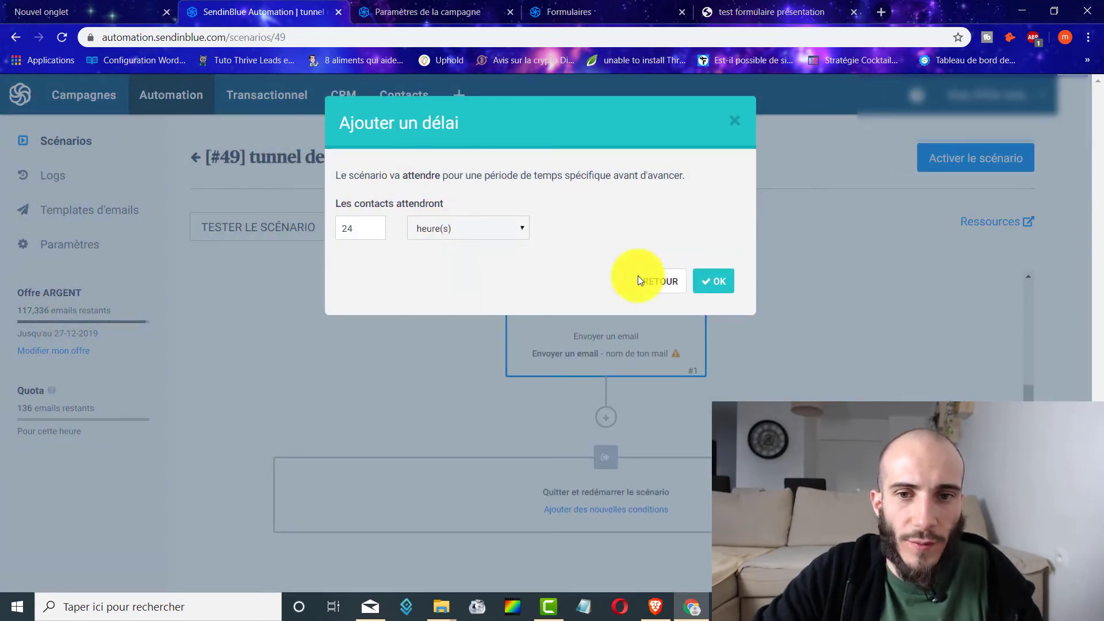
pyautogui.click(723, 277)
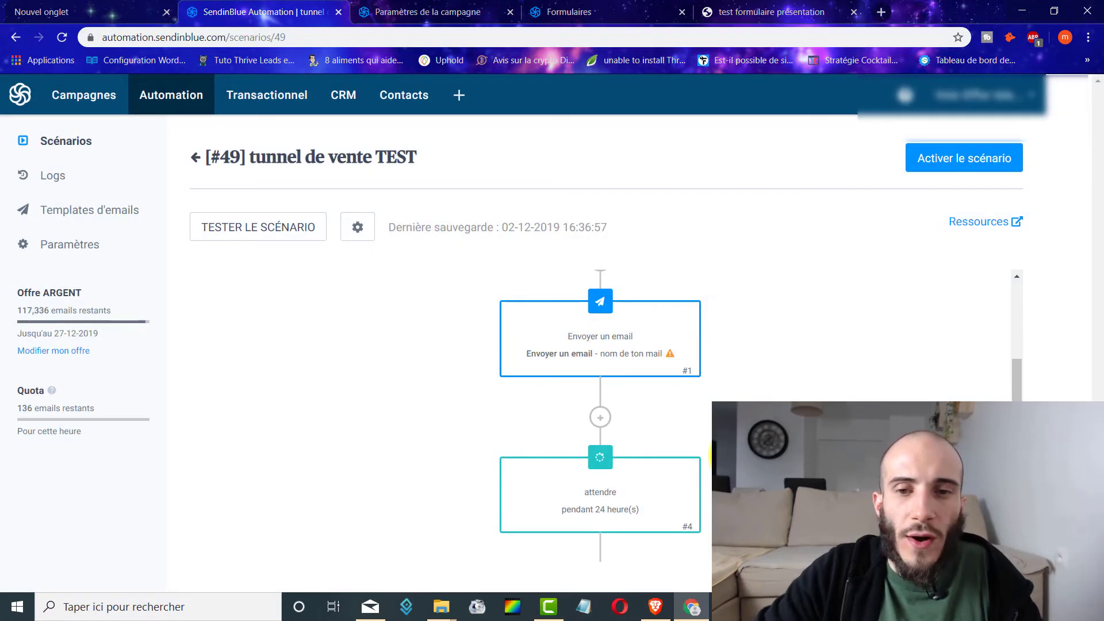
# Step: Add a second send-email action after the 24-hour delay, using the template "new mail 5"
pyautogui.scroll(-3, 601, 447)
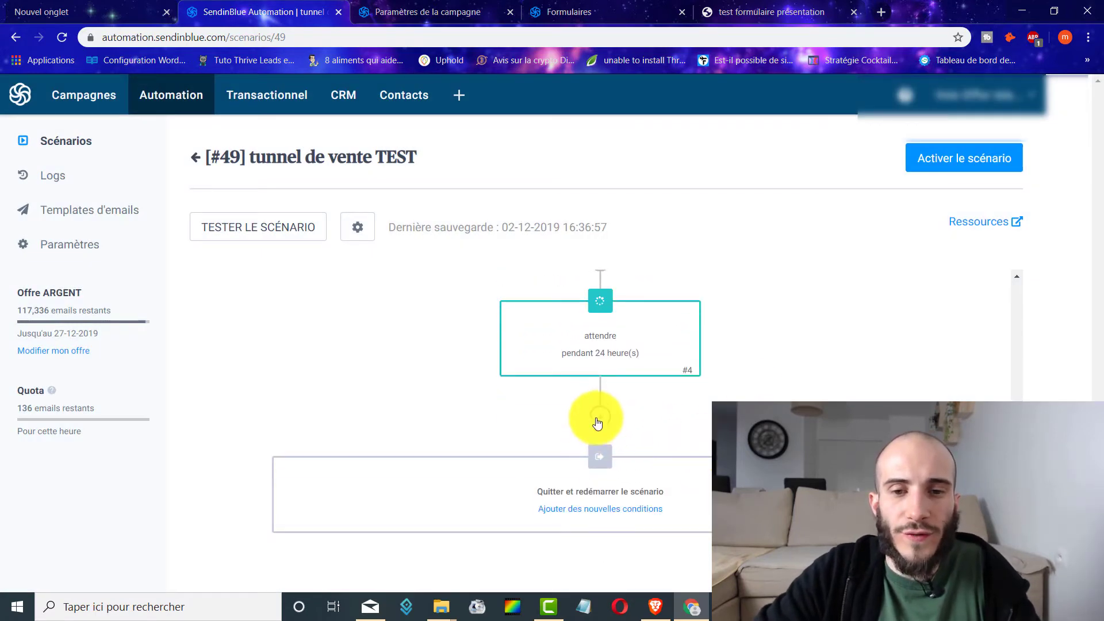
pyautogui.click(598, 423)
pyautogui.click(466, 211)
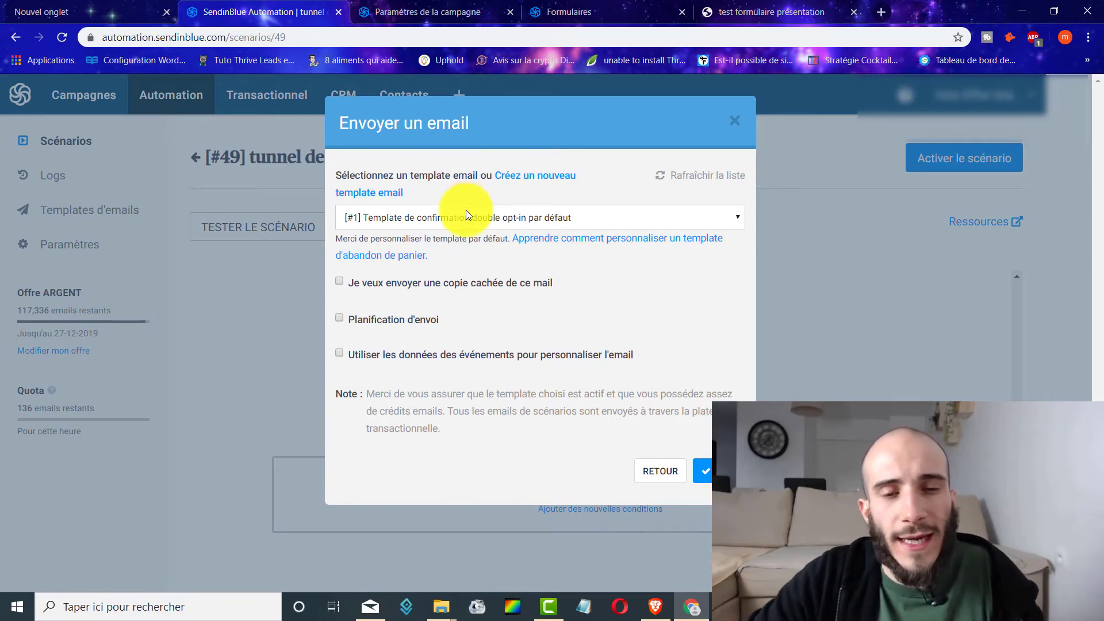
pyautogui.click(466, 216)
pyautogui.scroll(-3, 443, 402)
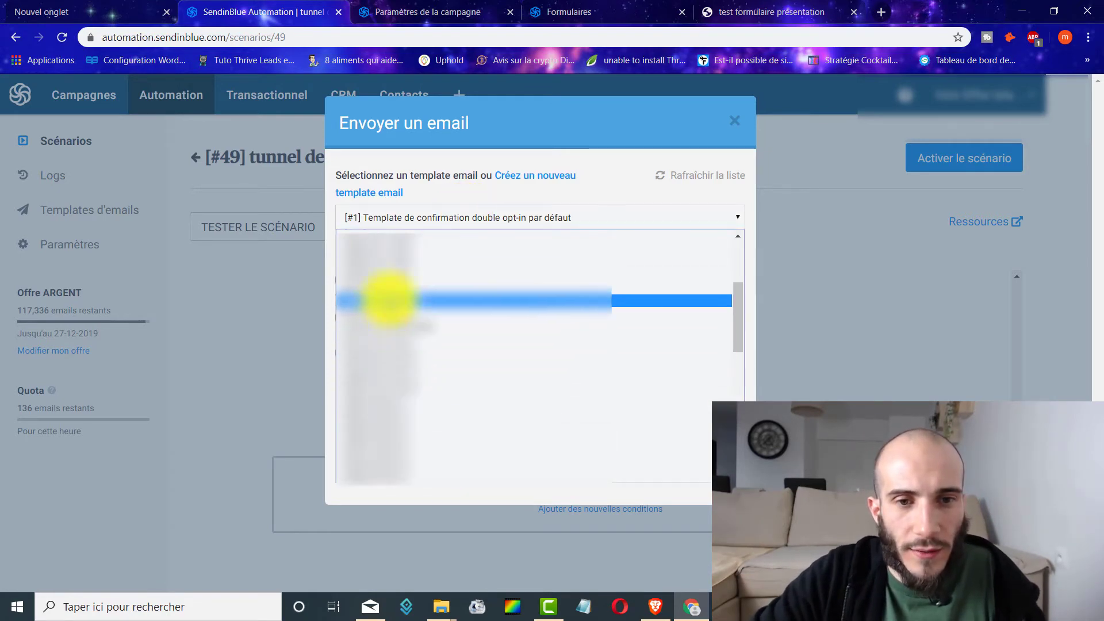
pyautogui.click(402, 262)
pyautogui.click(697, 481)
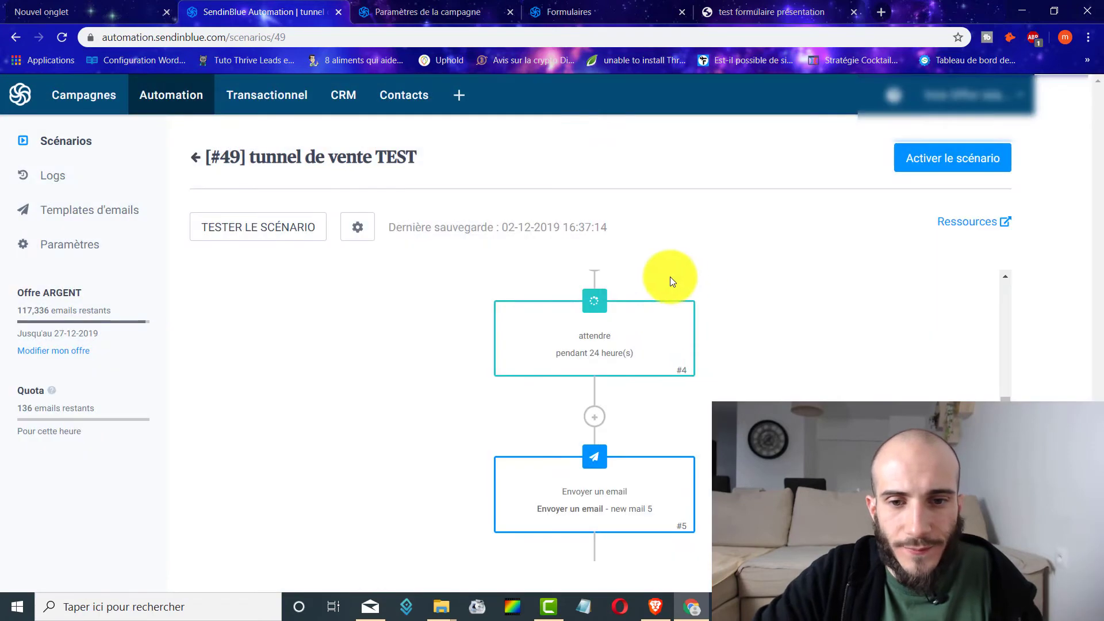
# Step: Review the scenario's sequence from the form entry point through the emails and delay, along with the newsletter subscription form page
pyautogui.scroll(-3, 702, 489)
pyautogui.scroll(6, 696, 500)
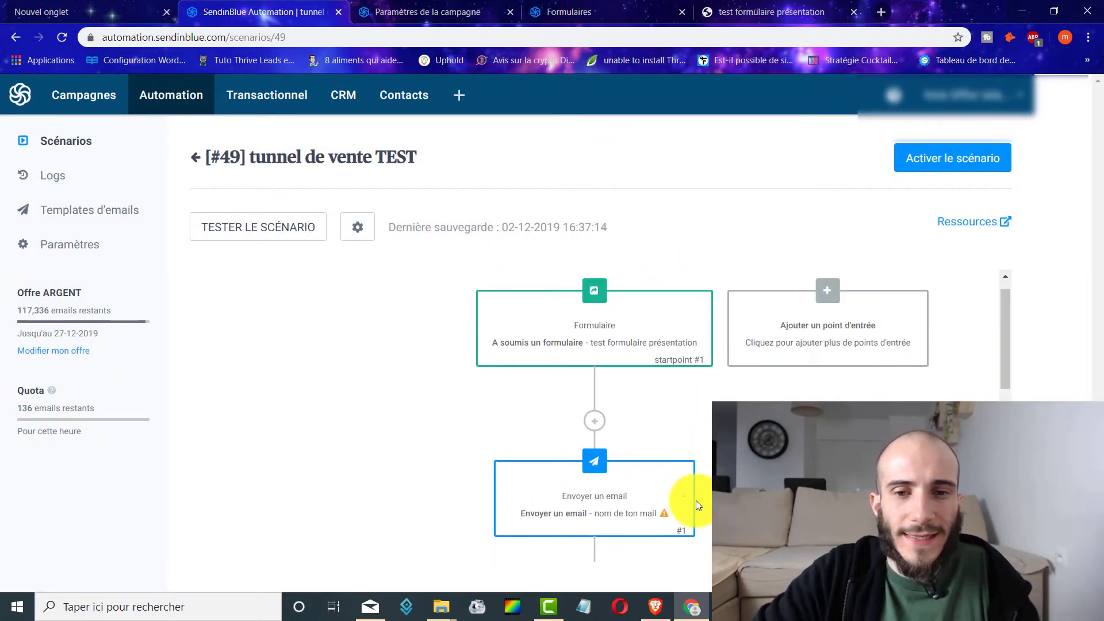
pyautogui.scroll(1, 696, 500)
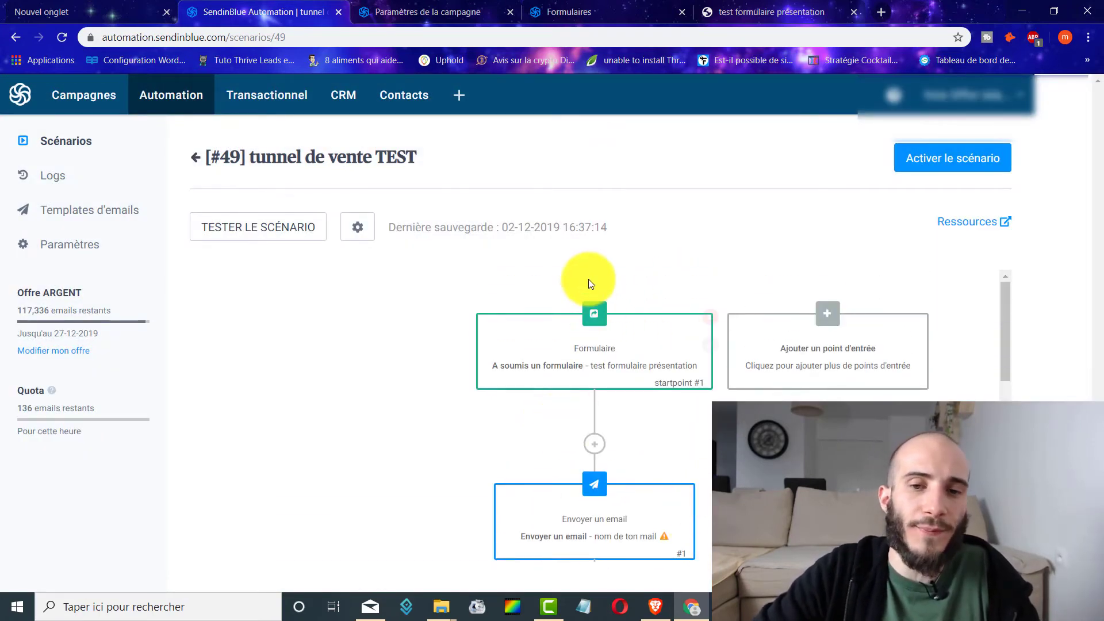
pyautogui.click(739, 11)
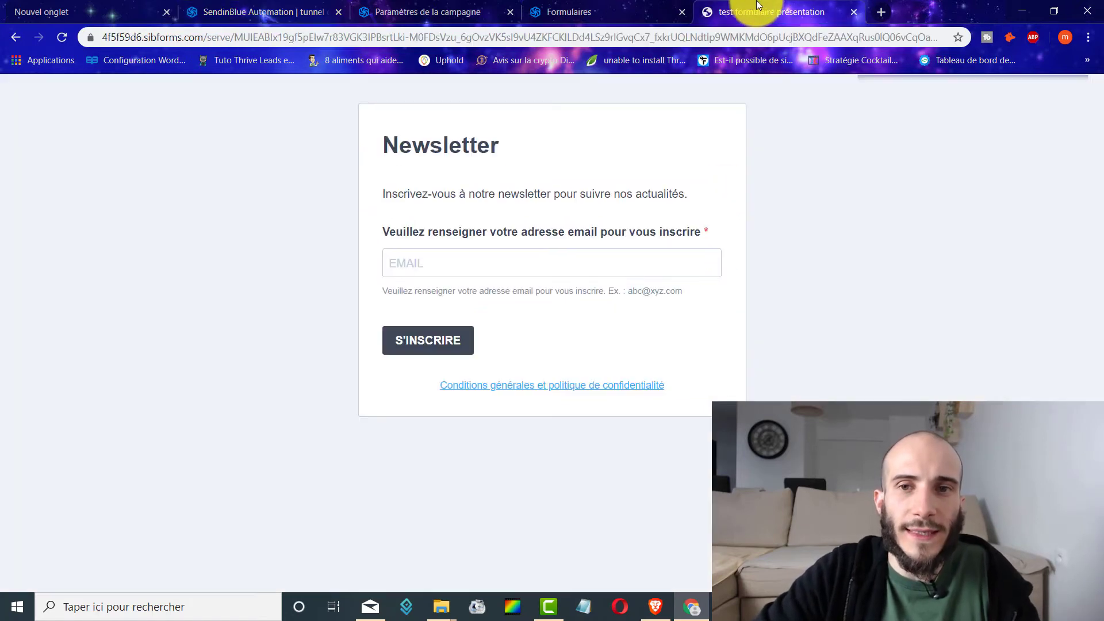
pyautogui.click(253, 12)
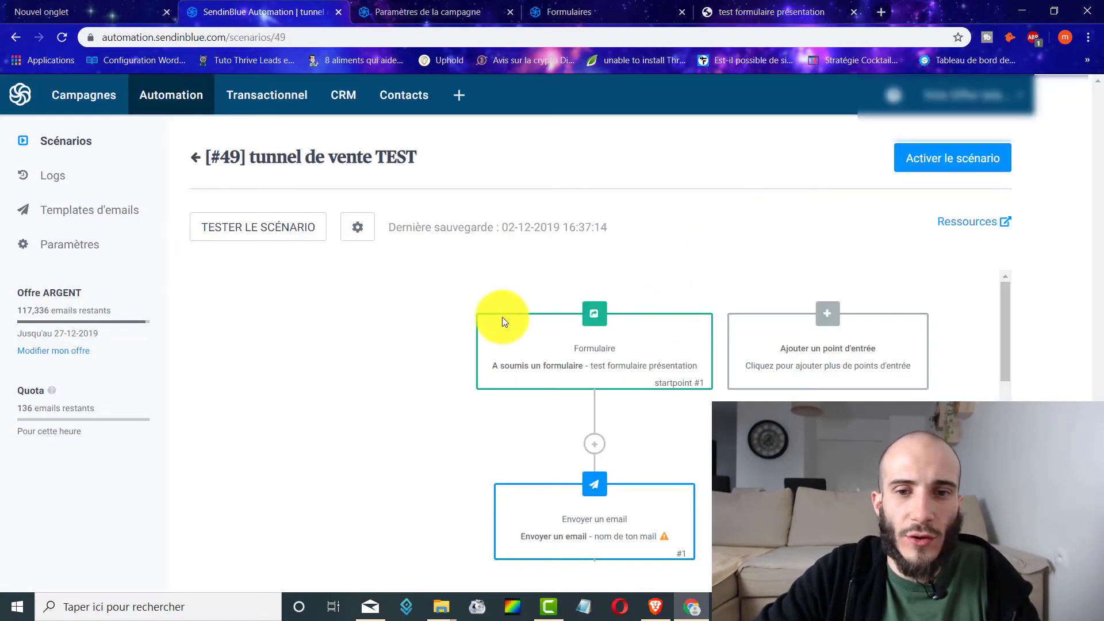
pyautogui.scroll(-5, 575, 322)
pyautogui.moveTo(613, 384)
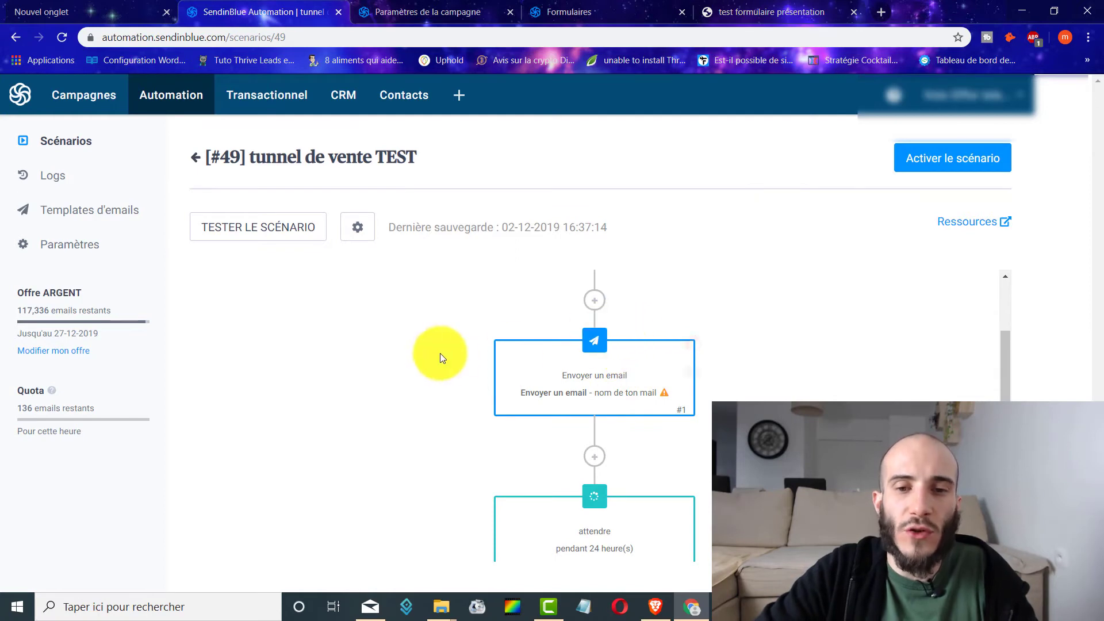
pyautogui.scroll(-3, 711, 349)
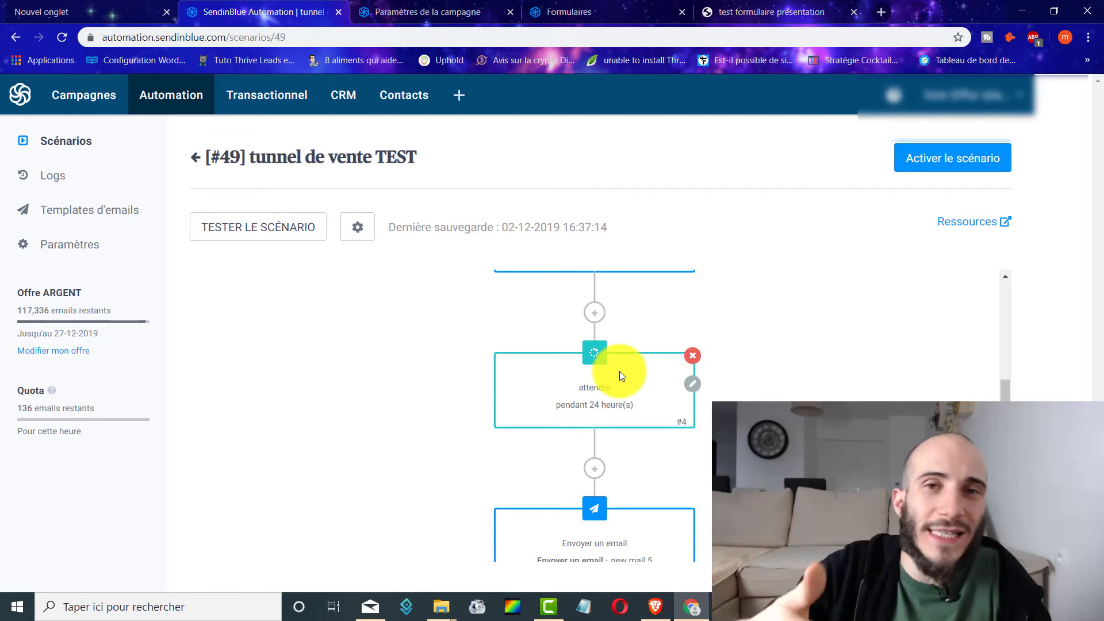
pyautogui.scroll(5, 620, 371)
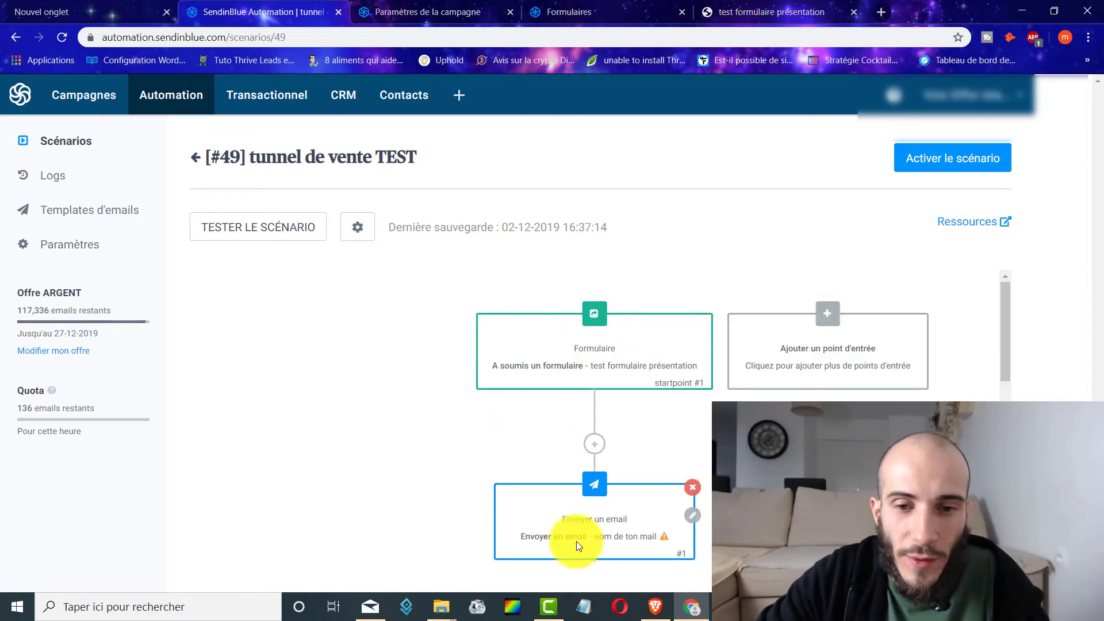
# Step: Look over the email and delay steps of the scenario, from the form entry point to the exit block
pyautogui.scroll(-3, 517, 533)
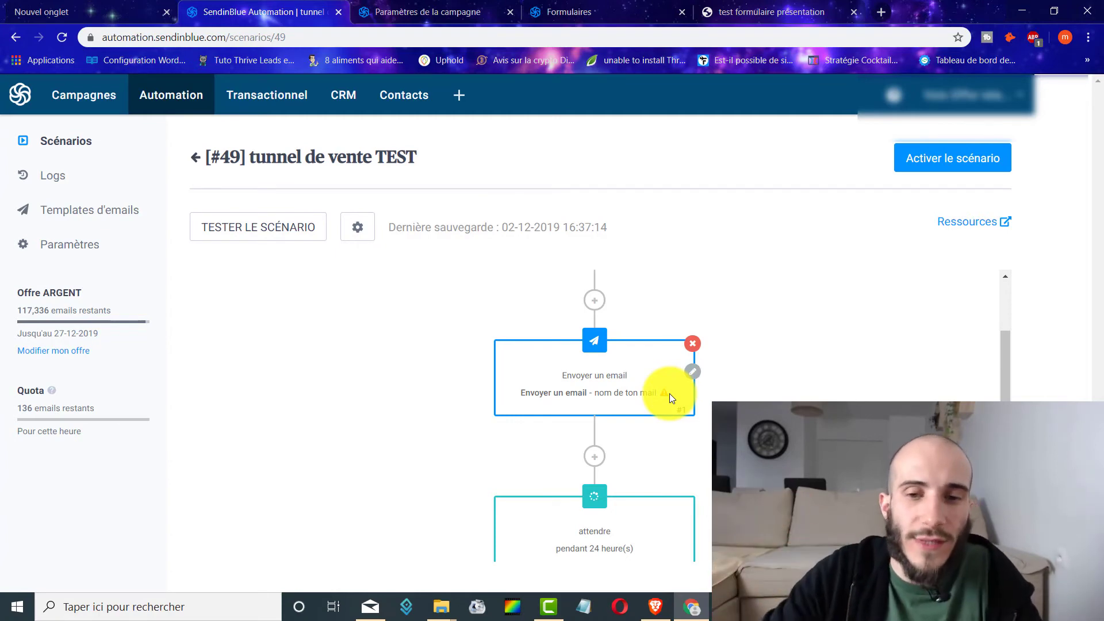
pyautogui.scroll(3, 658, 392)
pyautogui.scroll(-5, 636, 452)
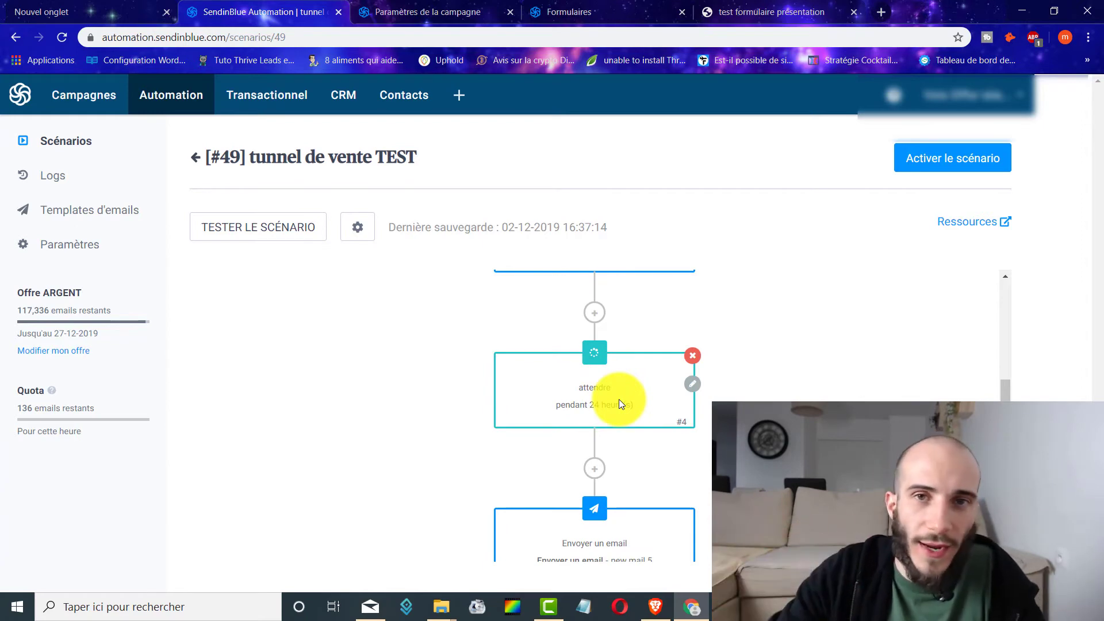
pyautogui.scroll(-2, 627, 391)
pyautogui.scroll(1, 590, 345)
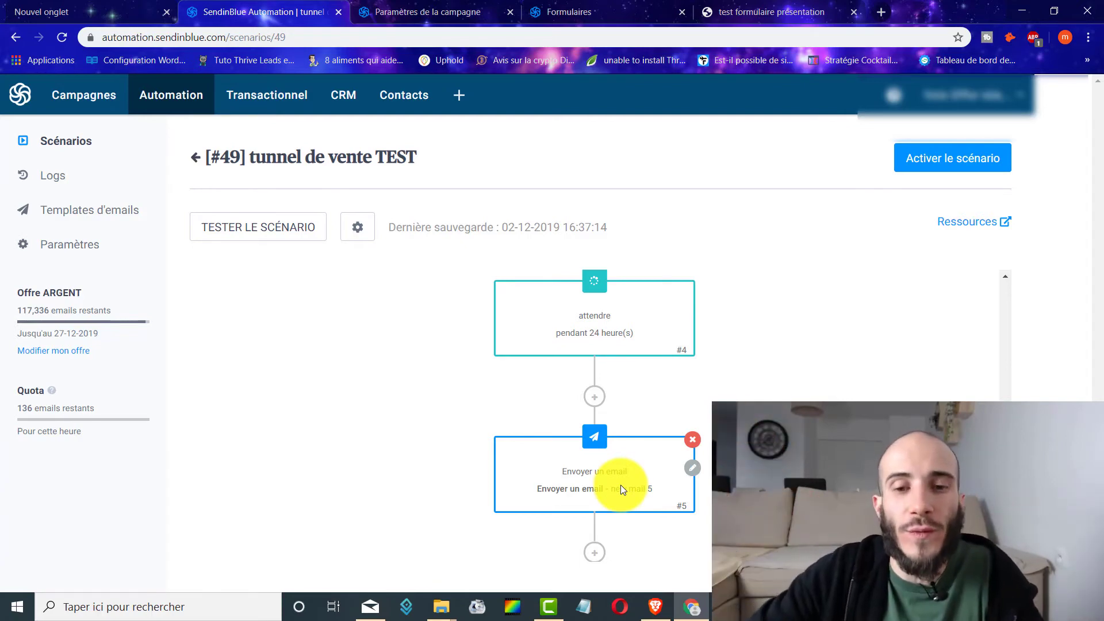
pyautogui.scroll(-2, 554, 426)
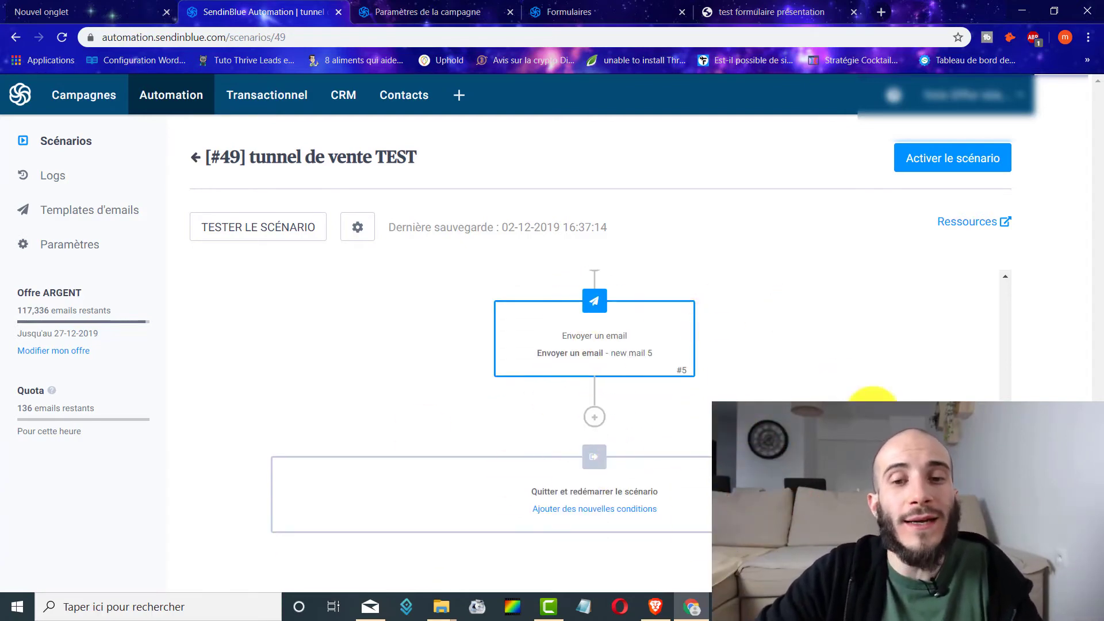
pyautogui.scroll(4, 636, 383)
pyautogui.scroll(-3, 699, 338)
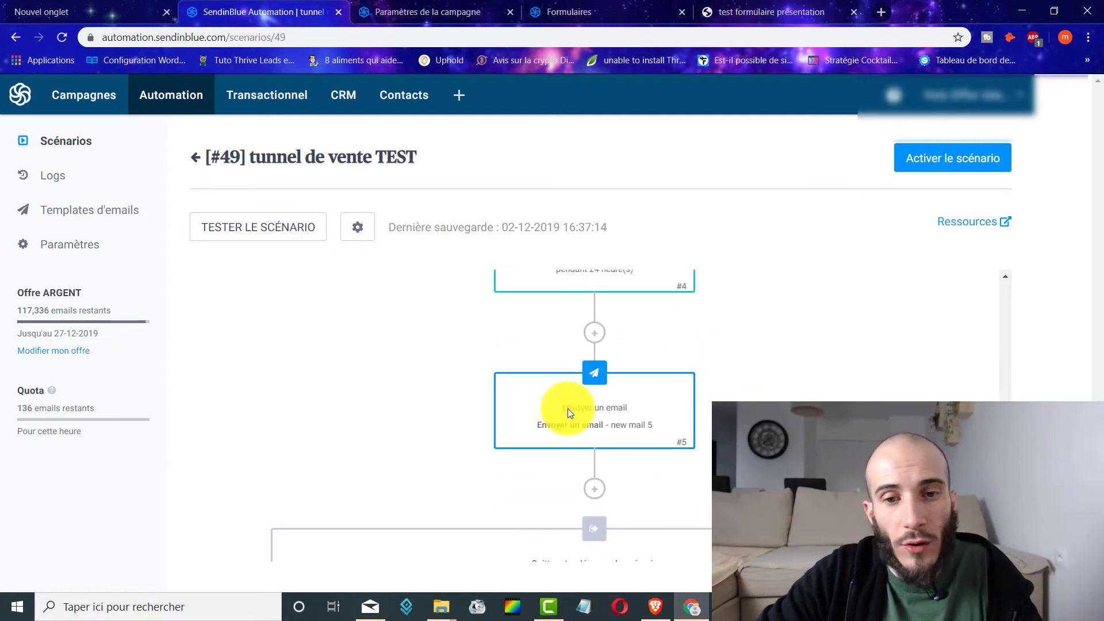
# Step: Add a 24-hour delay after the "new mail 5" email step
pyautogui.click(602, 493)
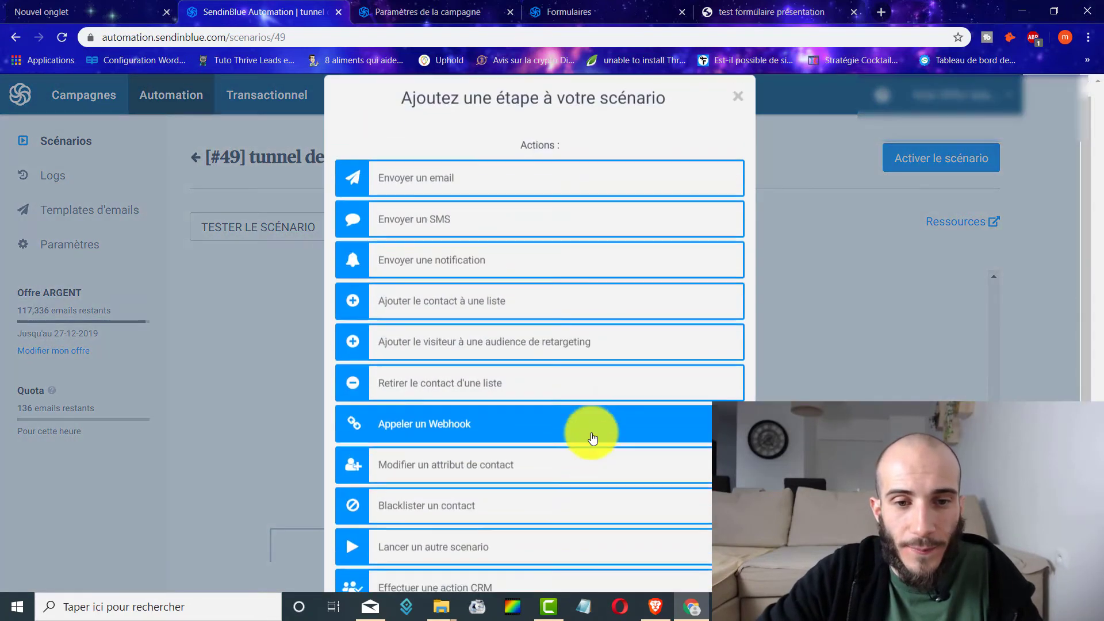
pyautogui.scroll(-5, 592, 439)
pyautogui.click(493, 408)
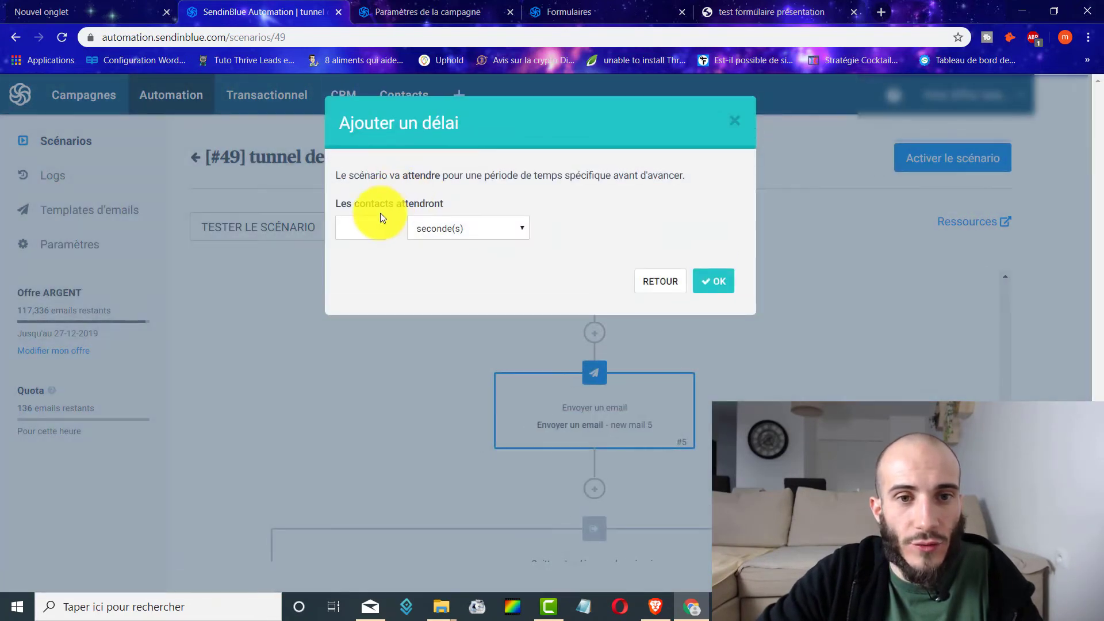
pyautogui.click(378, 219)
pyautogui.write('24')
pyautogui.click(446, 228)
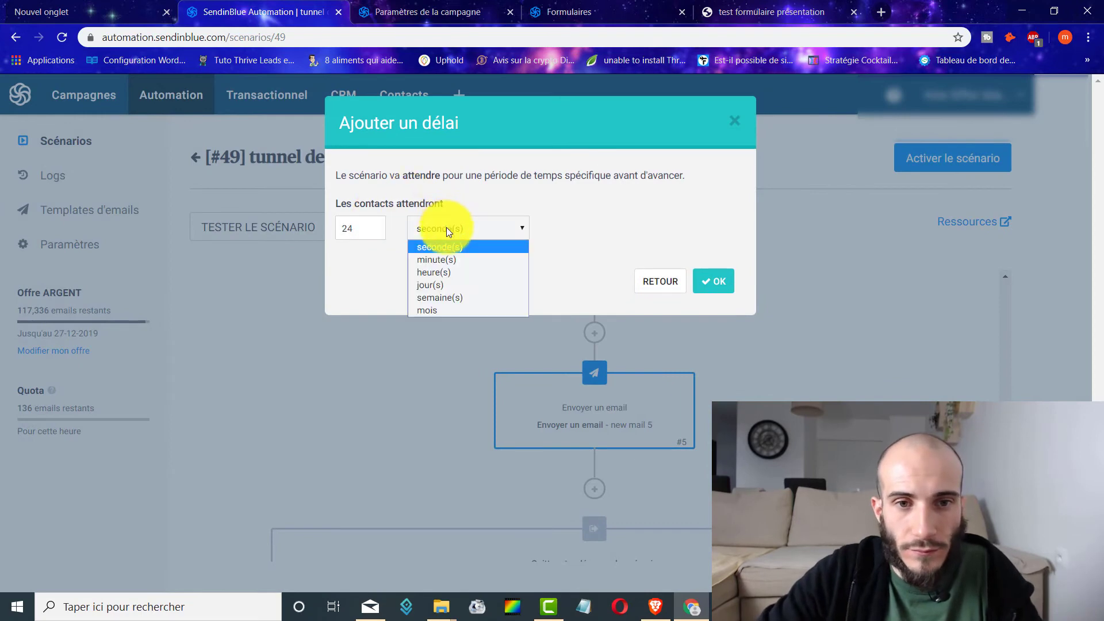
pyautogui.click(448, 270)
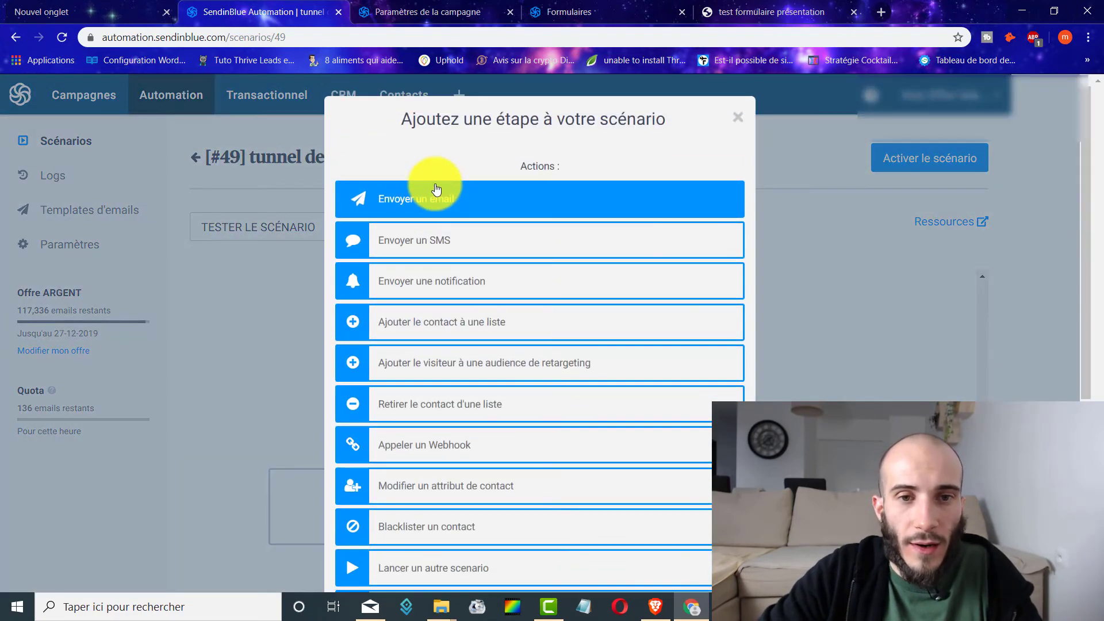
# Step: Add a third send-email action after the new 24-hour delay, using the template "new mail 2"
pyautogui.click(436, 197)
pyautogui.click(477, 214)
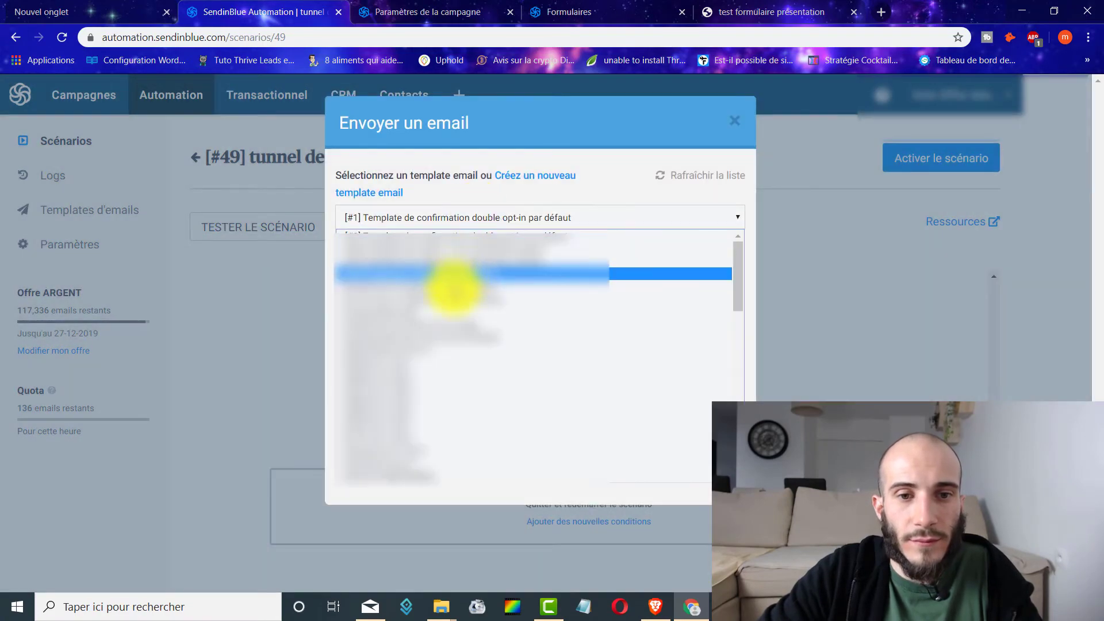
pyautogui.click(443, 370)
pyautogui.click(701, 463)
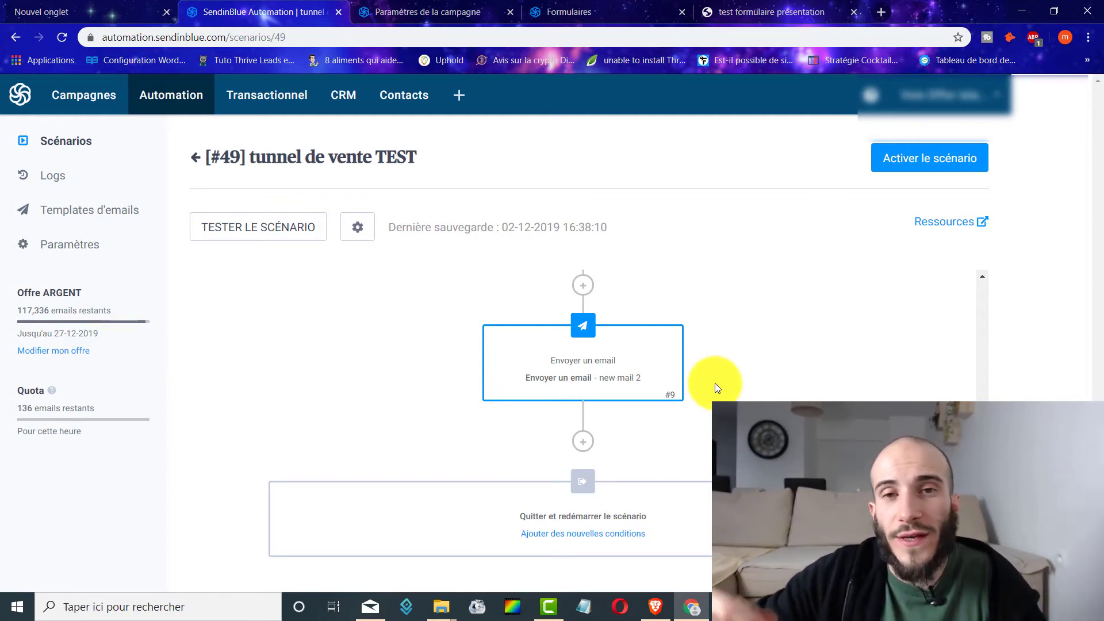
# Step: Examine the extended scenario from the form entry point through all three emails and both delays
pyautogui.scroll(10, 712, 384)
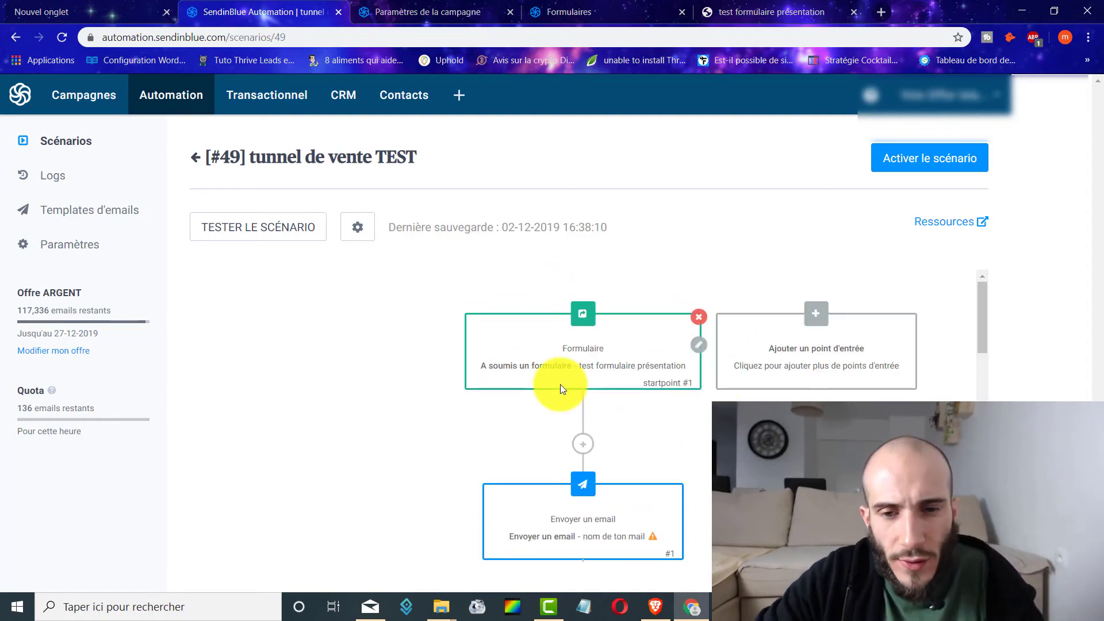
pyautogui.scroll(-4, 560, 384)
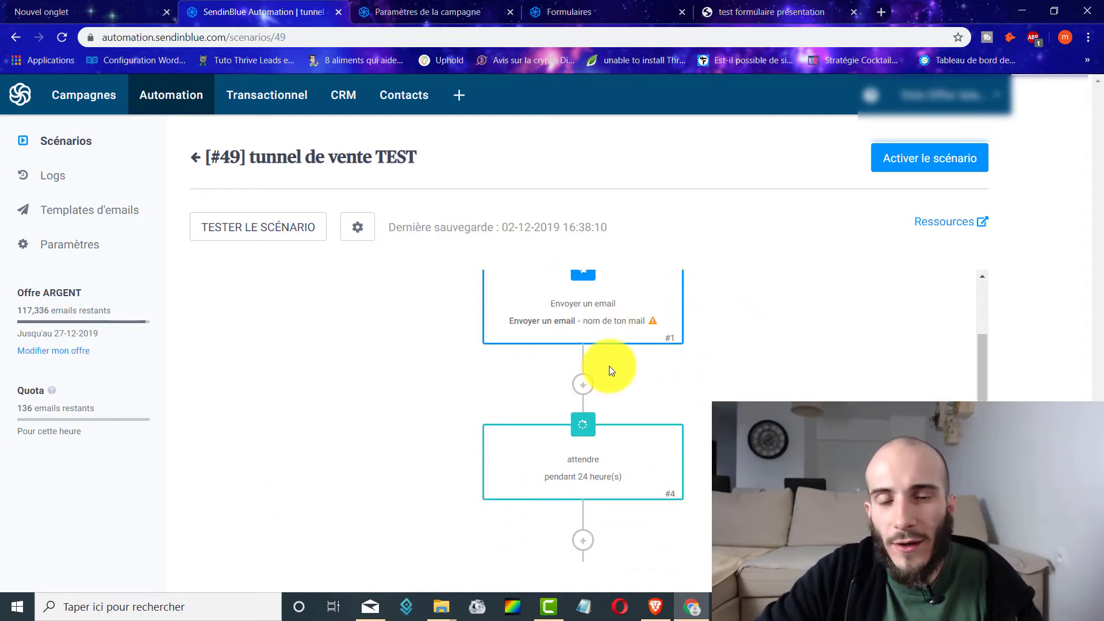
pyautogui.scroll(-5, 609, 366)
pyautogui.scroll(2, 596, 363)
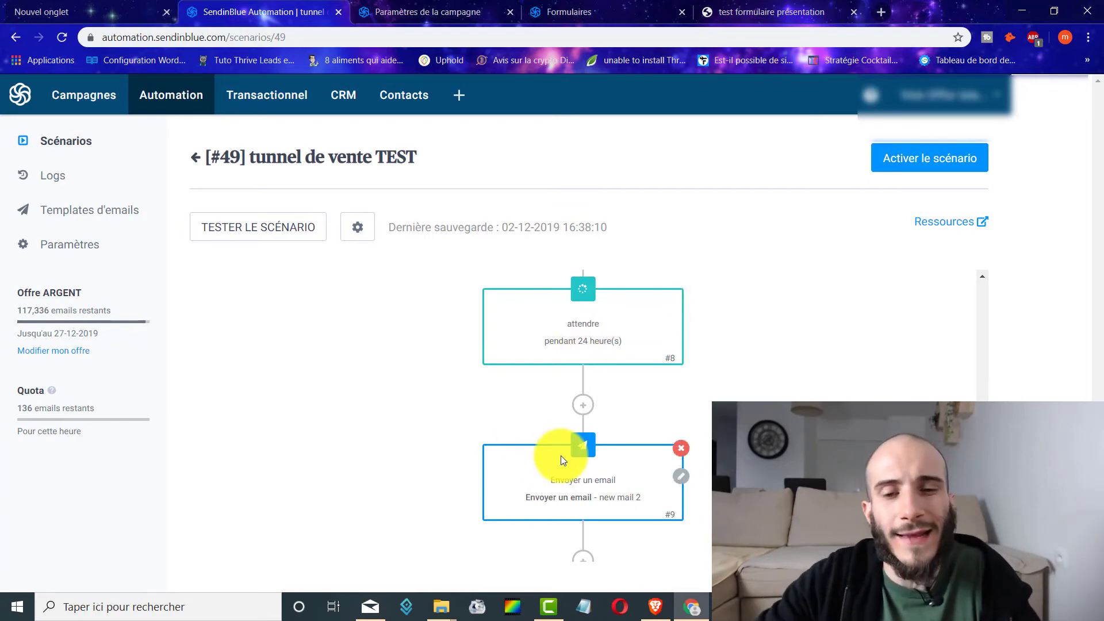
pyautogui.scroll(-3, 533, 457)
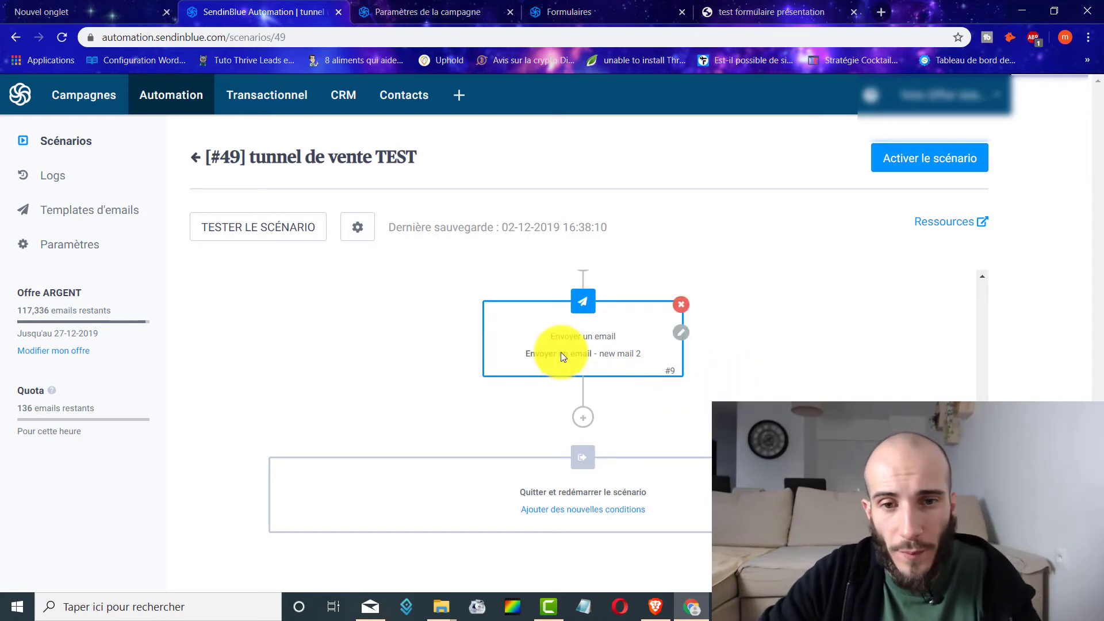
pyautogui.scroll(14, 701, 421)
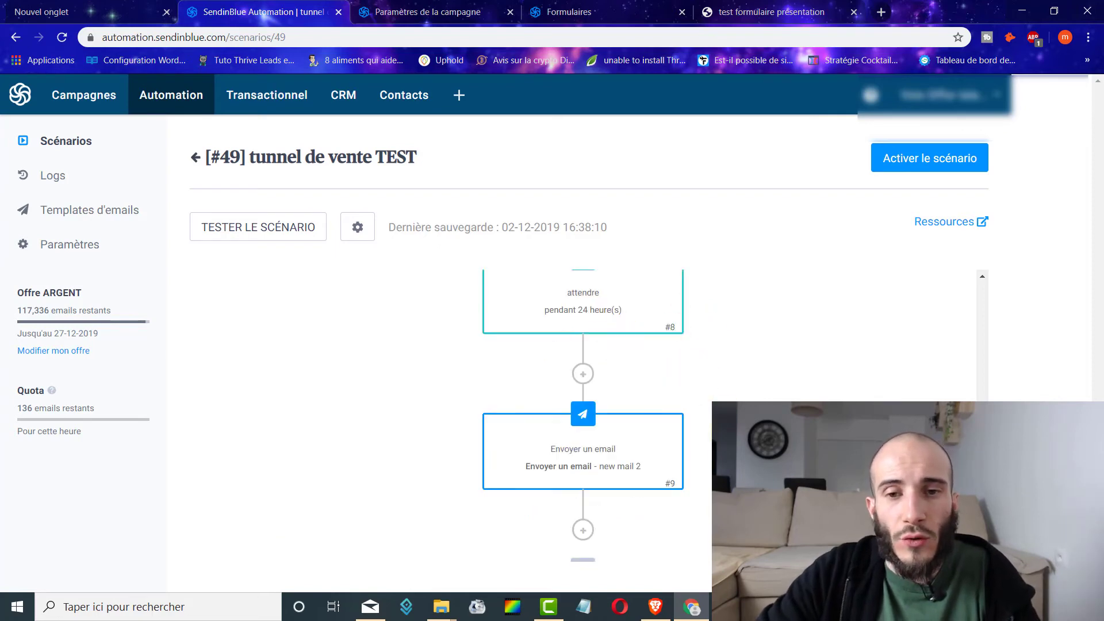
pyautogui.scroll(-10, 657, 451)
pyautogui.scroll(-4, 657, 451)
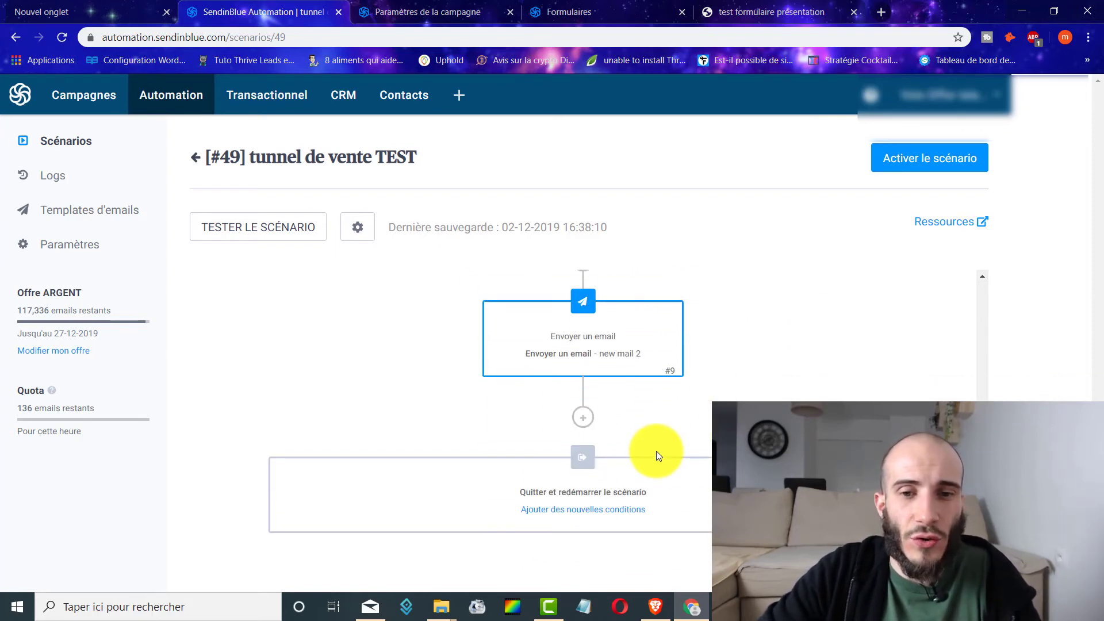
pyautogui.scroll(14, 657, 457)
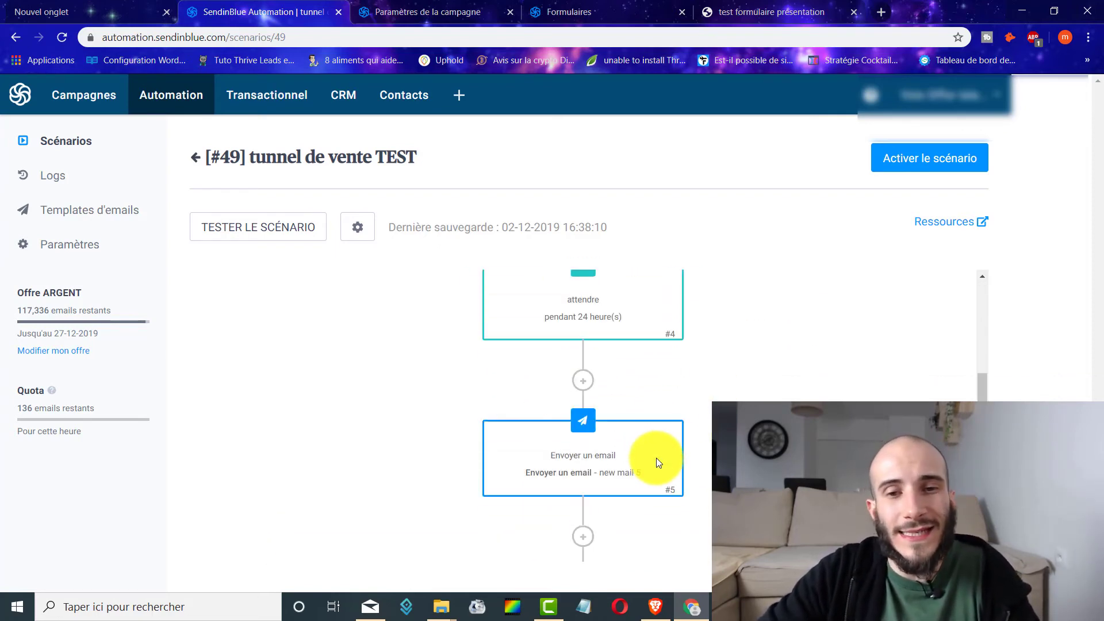
pyautogui.scroll(-6, 631, 395)
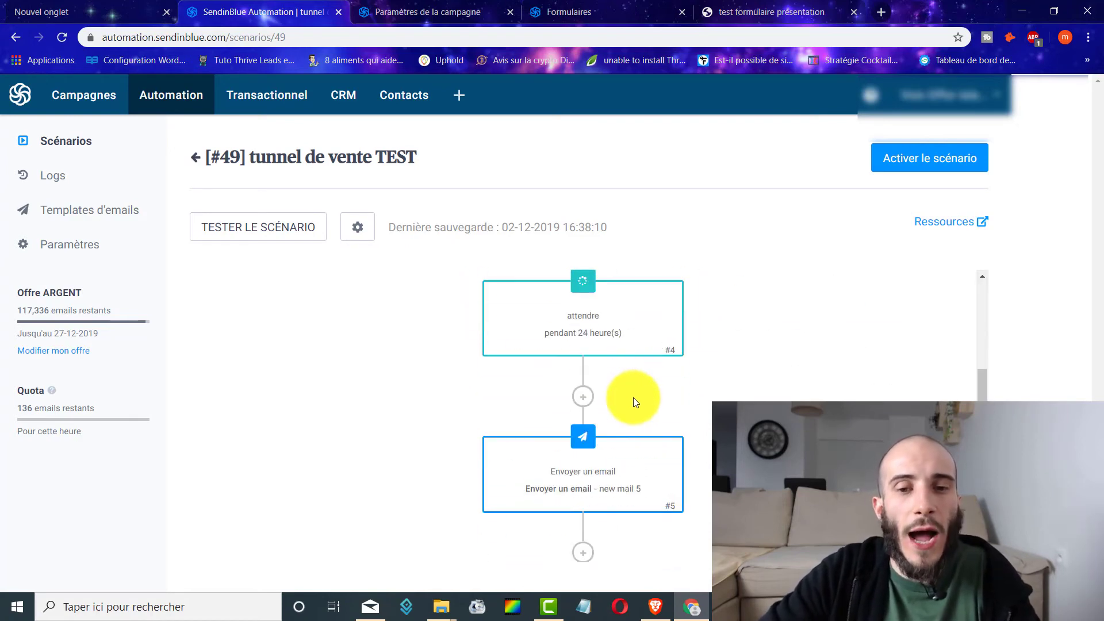
pyautogui.scroll(-10, 633, 398)
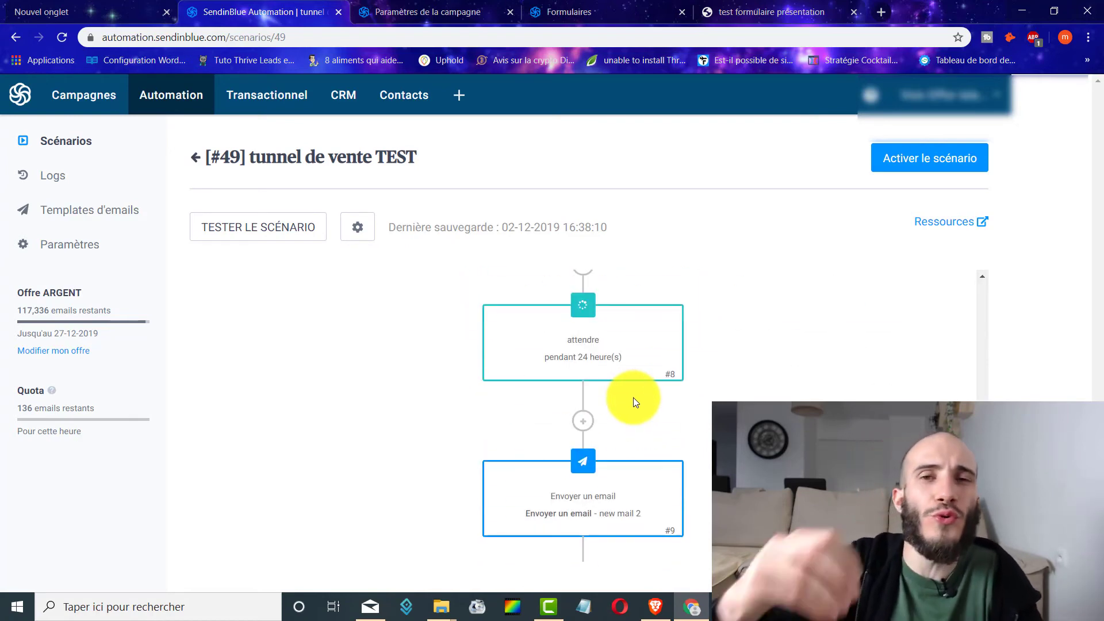
pyautogui.scroll(-5, 633, 398)
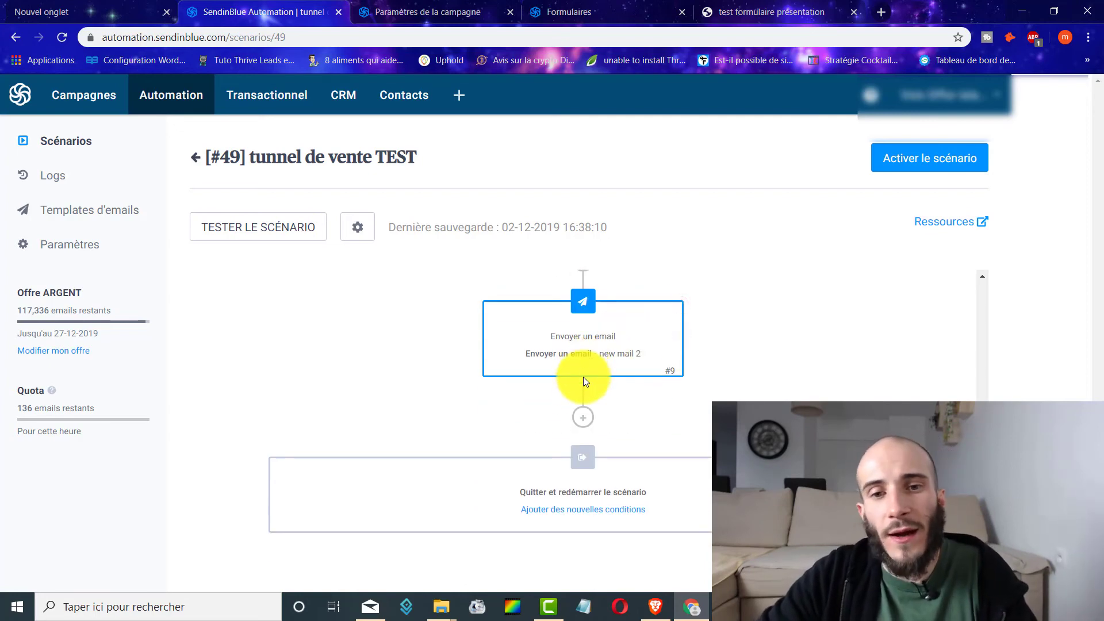
# Step: Add an If/Else condition after the "new mail 2" email, checking transactional email activity for any link clicked in template "[#66] new mail 2"
pyautogui.moveTo(581, 360)
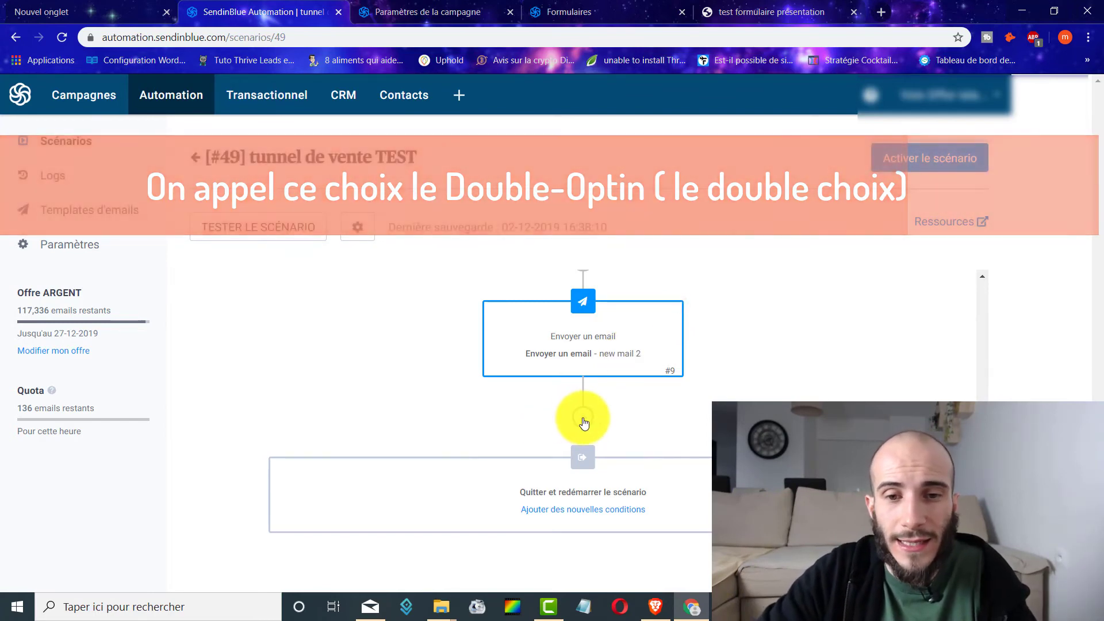
pyautogui.click(582, 418)
pyautogui.scroll(-5, 505, 235)
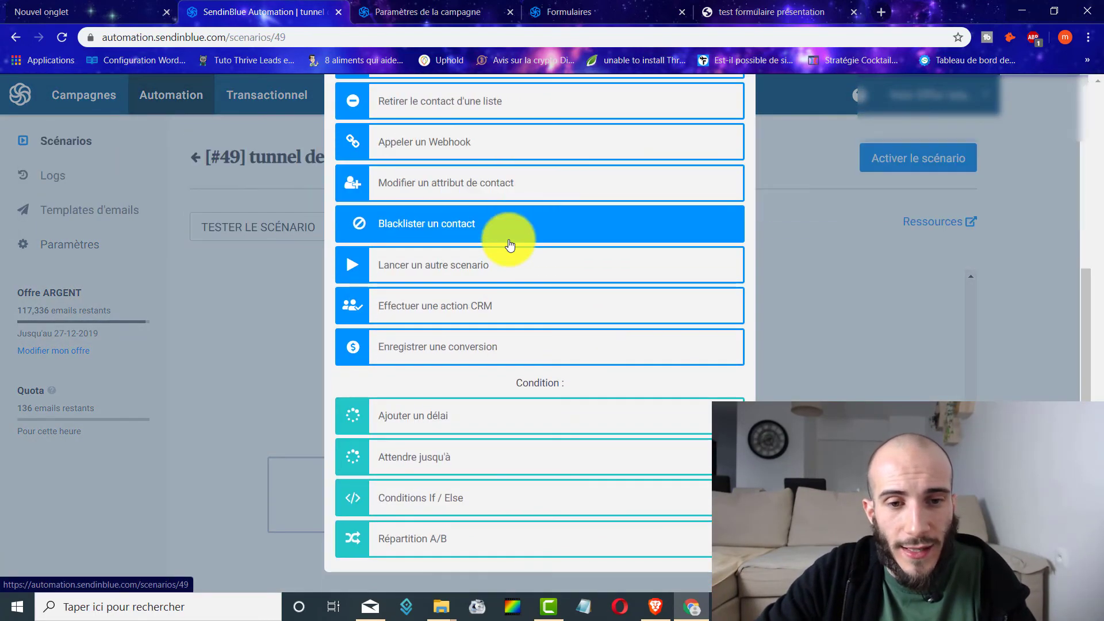
pyautogui.click(443, 500)
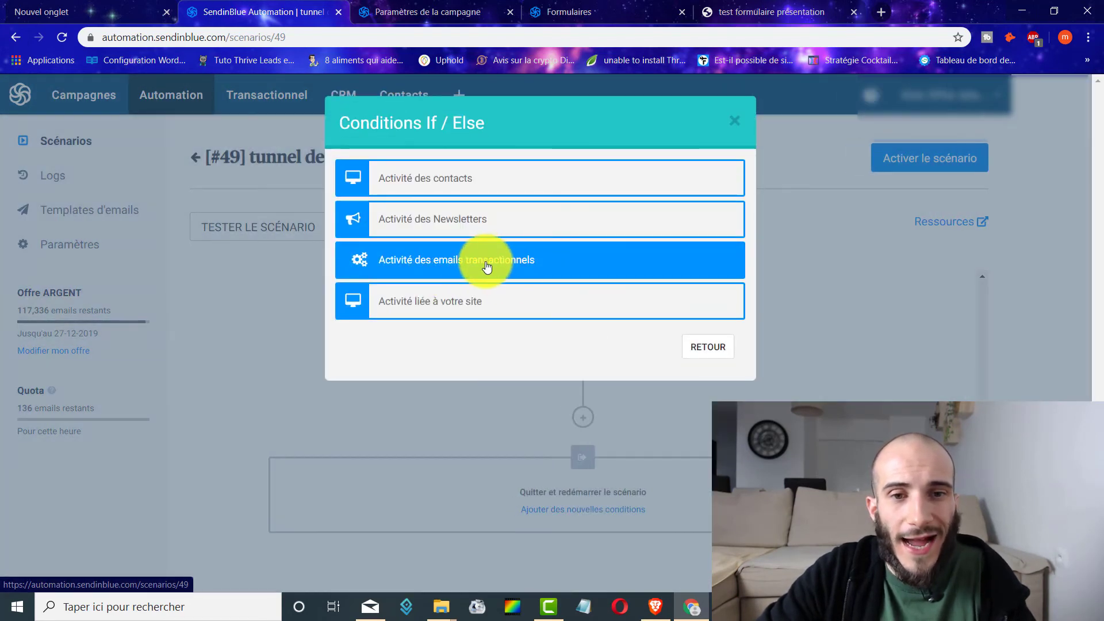
pyautogui.click(462, 260)
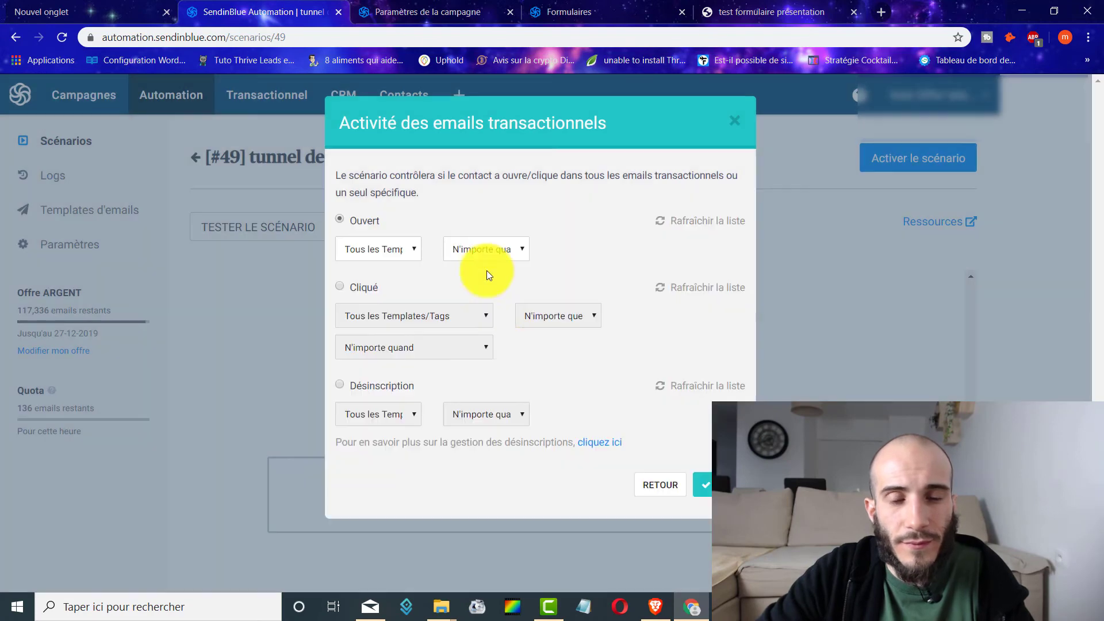
pyautogui.click(339, 287)
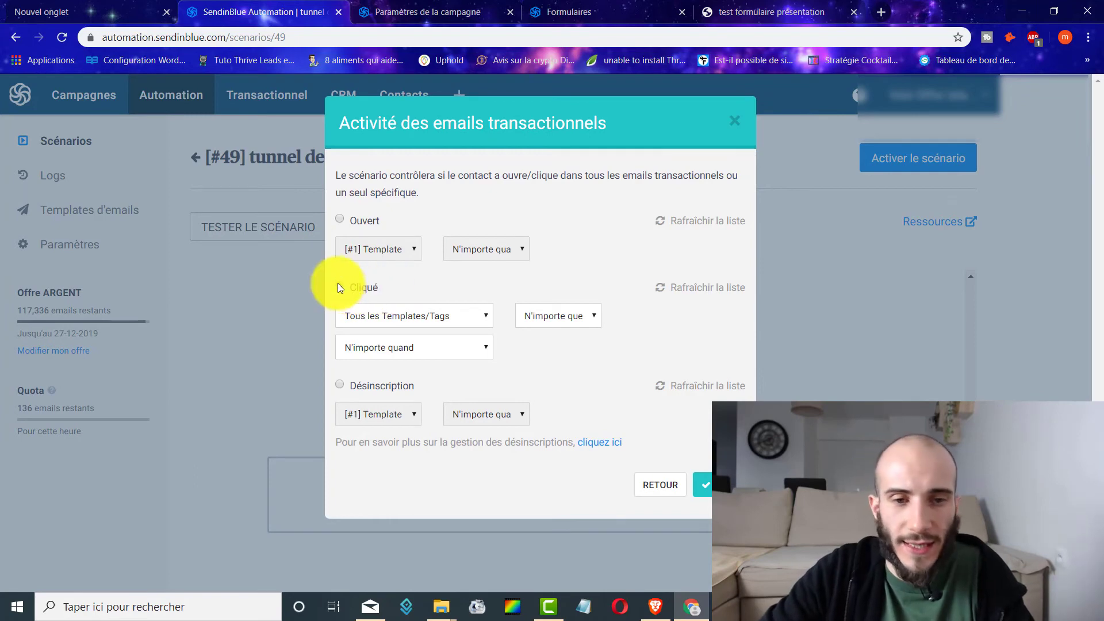
pyautogui.click(388, 316)
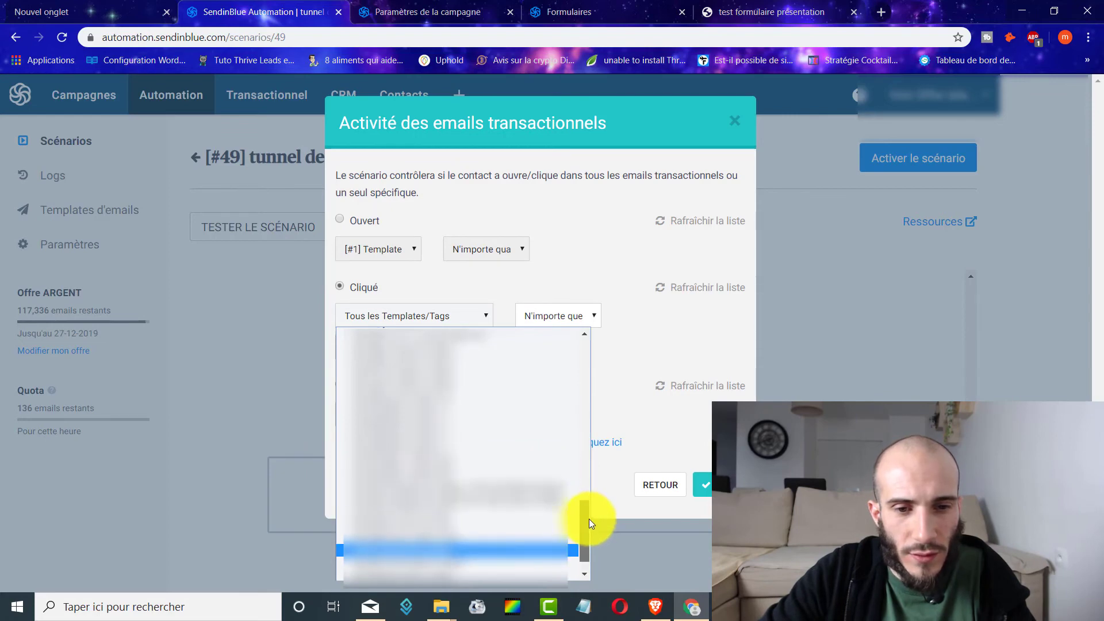
pyautogui.moveTo(588, 519); pyautogui.dragTo(595, 395)
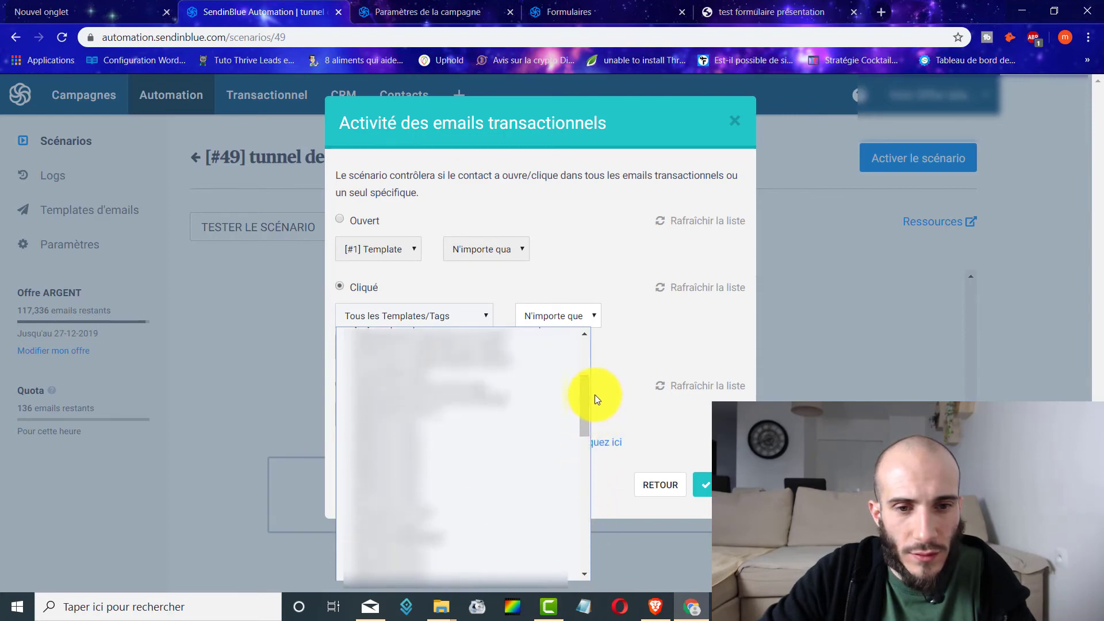
pyautogui.click(438, 424)
pyautogui.click(573, 316)
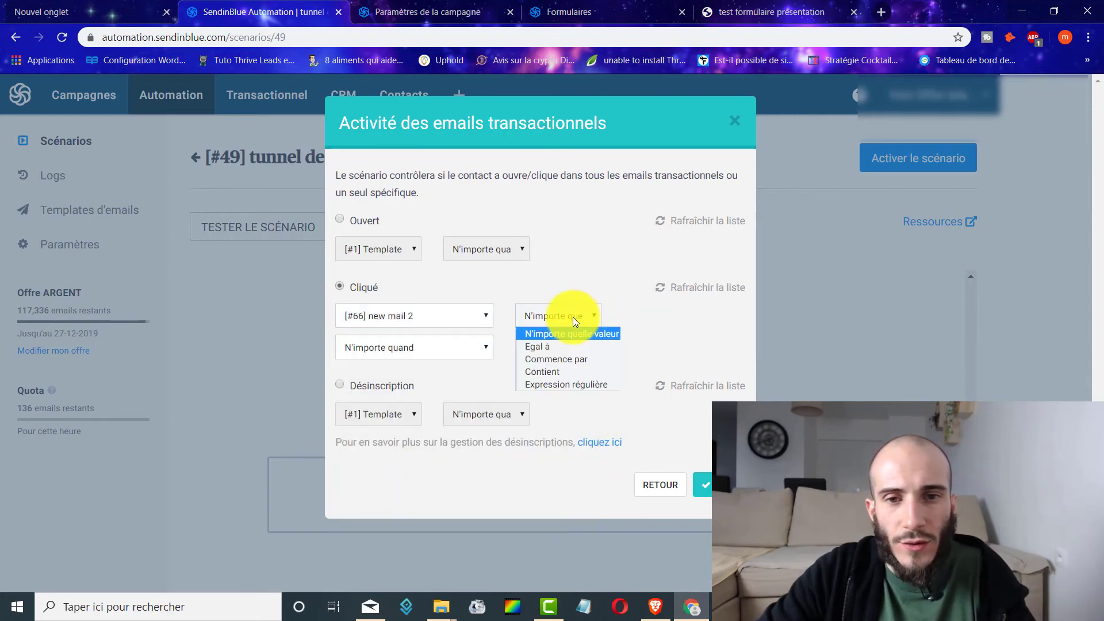
pyautogui.click(600, 333)
pyautogui.click(703, 485)
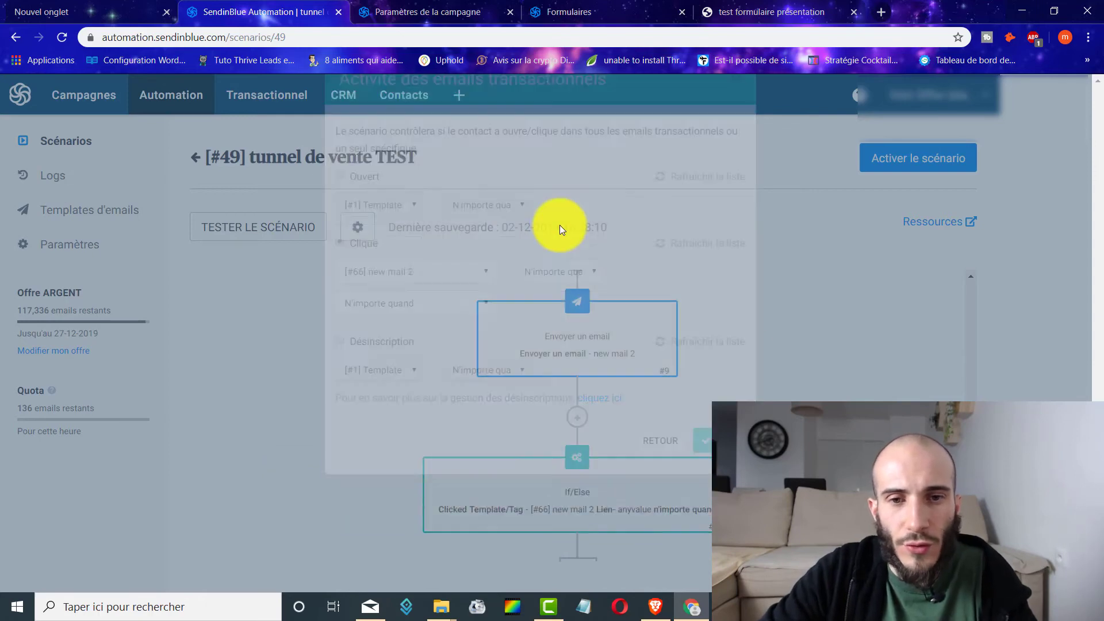
# Step: Add a 24-hour delay to the NON branch of the If/Else condition
pyautogui.scroll(-3, 771, 387)
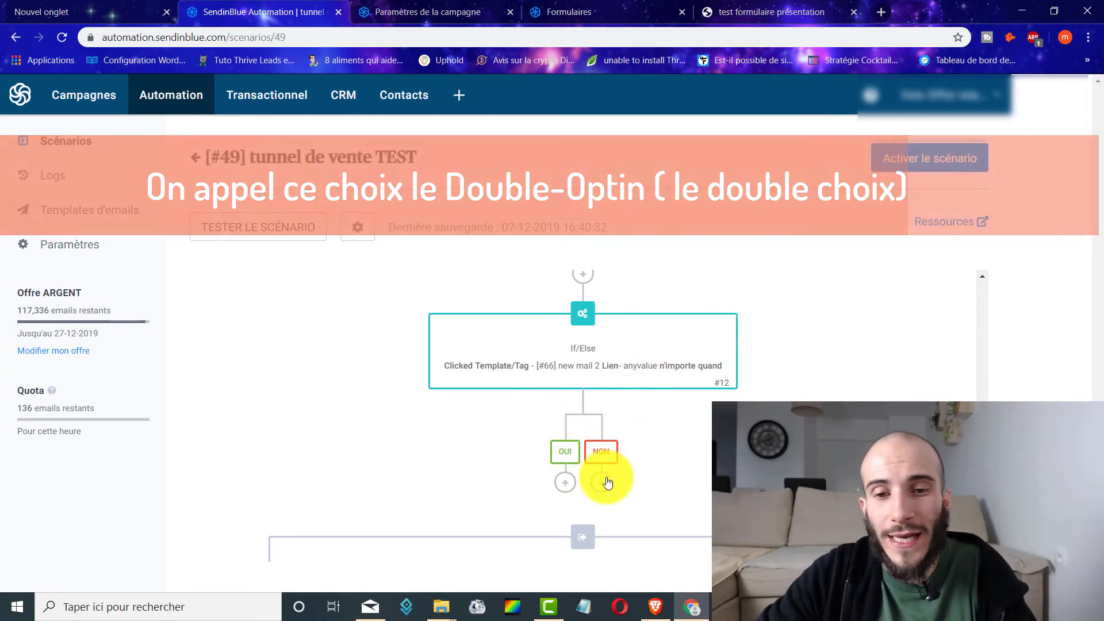
pyautogui.click(602, 482)
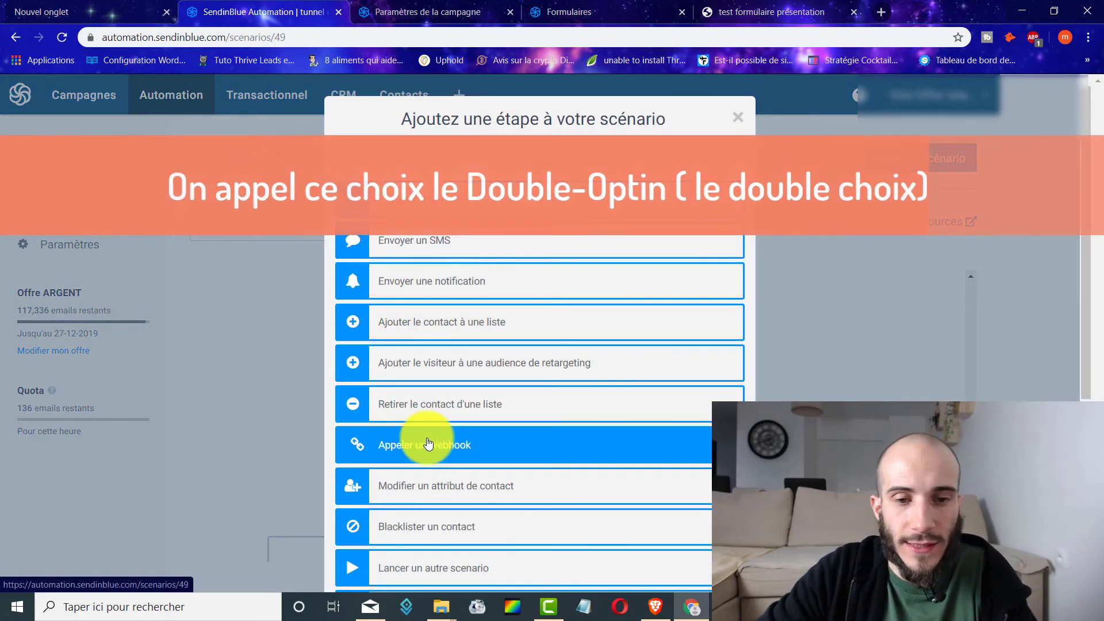
pyautogui.scroll(-5, 437, 440)
pyautogui.click(467, 419)
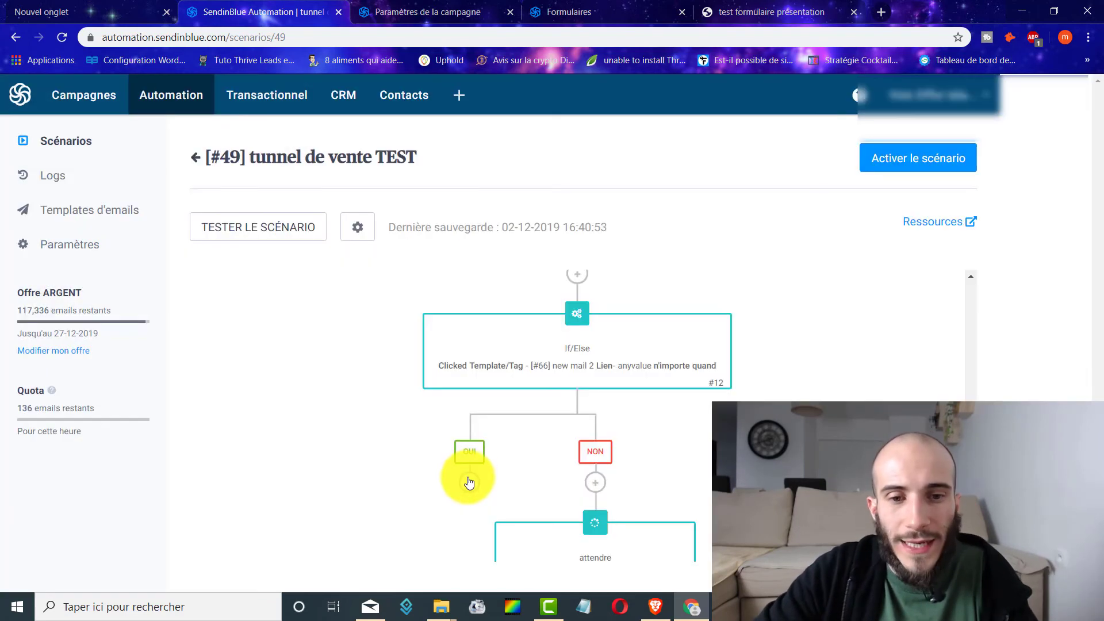
# Step: Add a 24-hour delay to the OUI branch of the If/Else condition
pyautogui.click(469, 482)
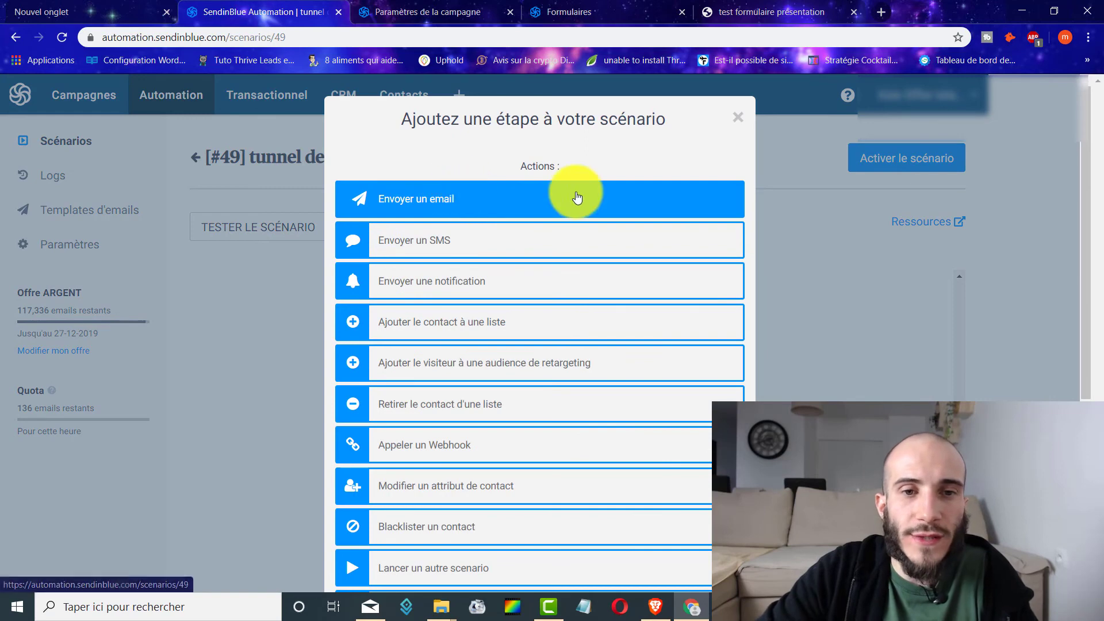
pyautogui.click(368, 228)
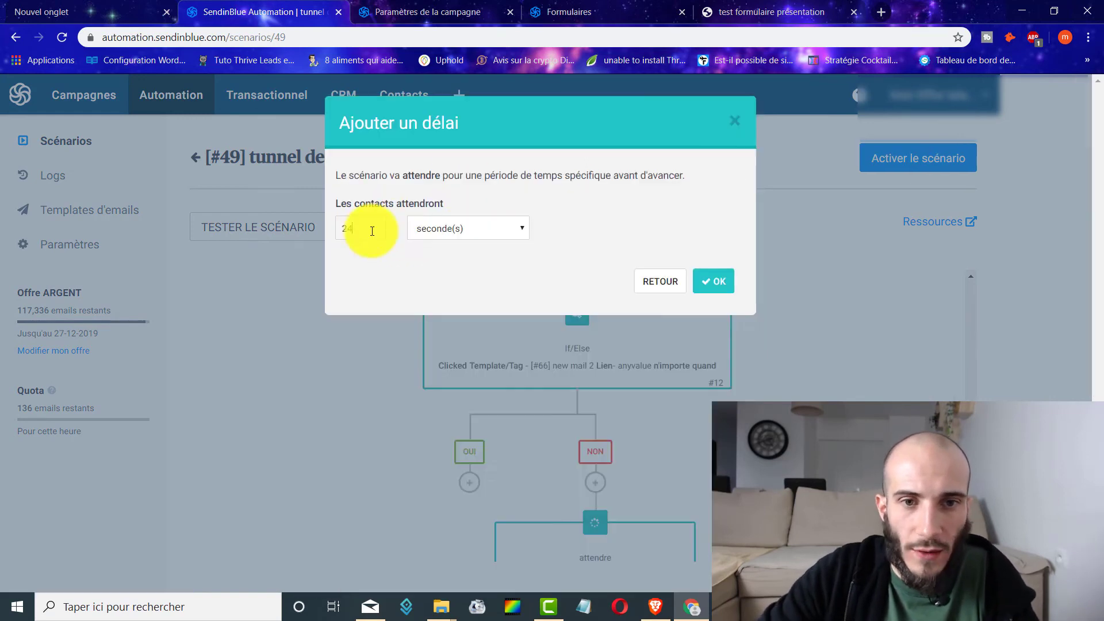
pyautogui.write('24')
pyautogui.click(412, 227)
pyautogui.click(446, 271)
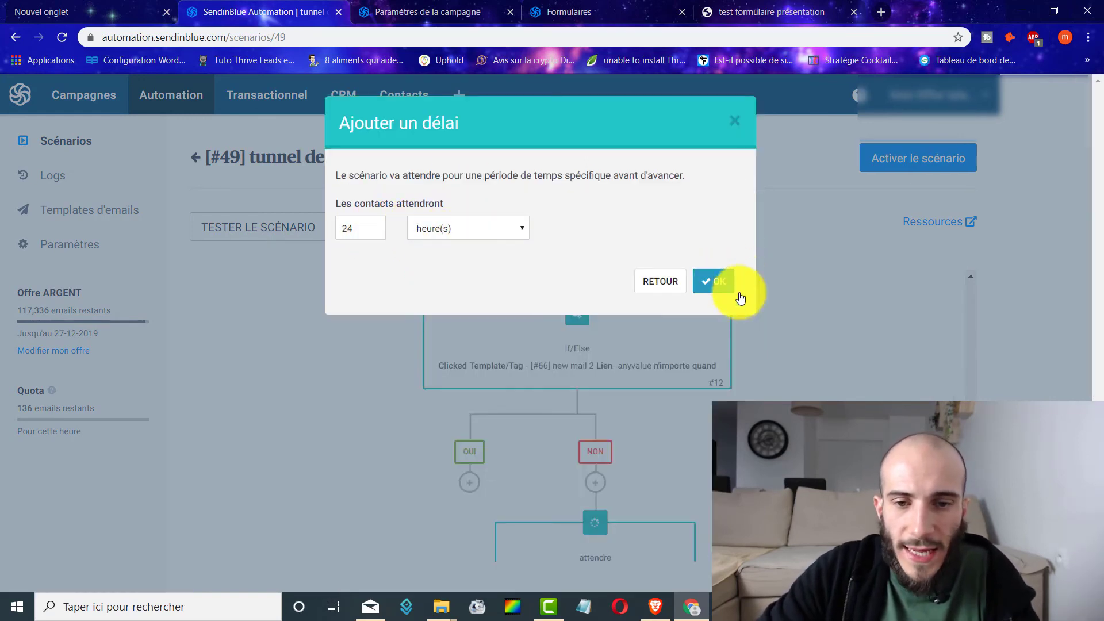
pyautogui.click(719, 285)
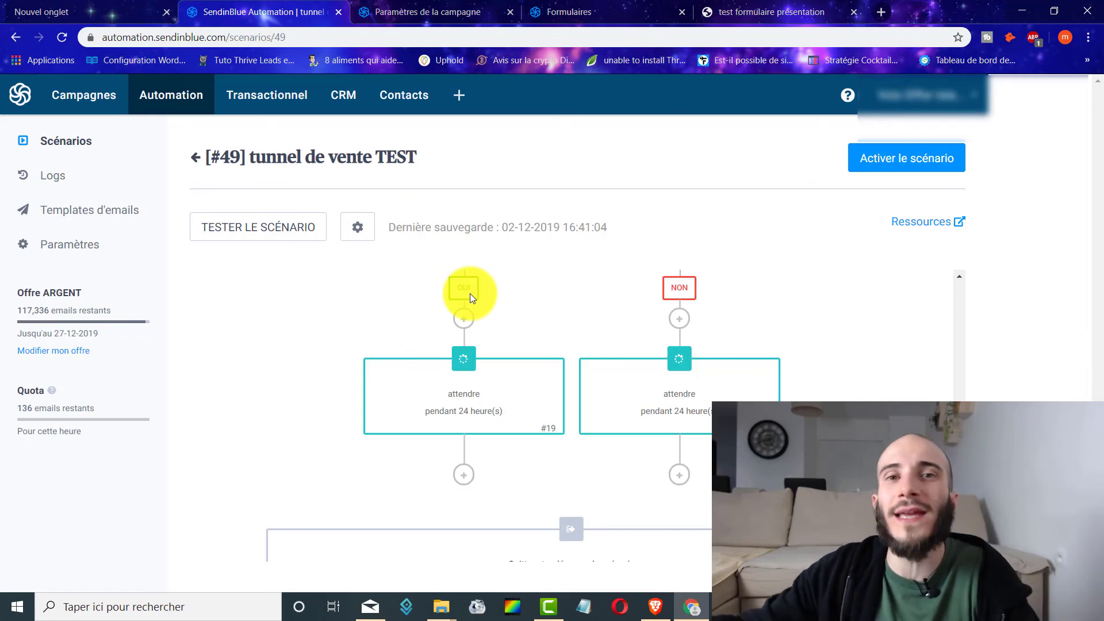